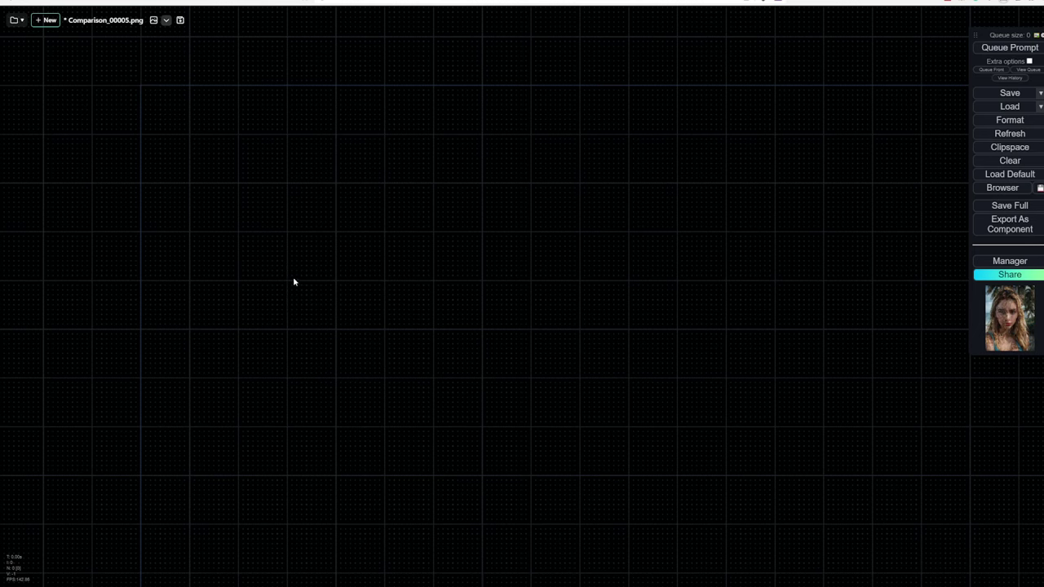
Add a widened Load Checkpoint node set to epicrealism_naturalSinRC1VAE.
double_click(169, 217)
type("load")
key("Return")
left_click_drag(242, 226, 217, 144)
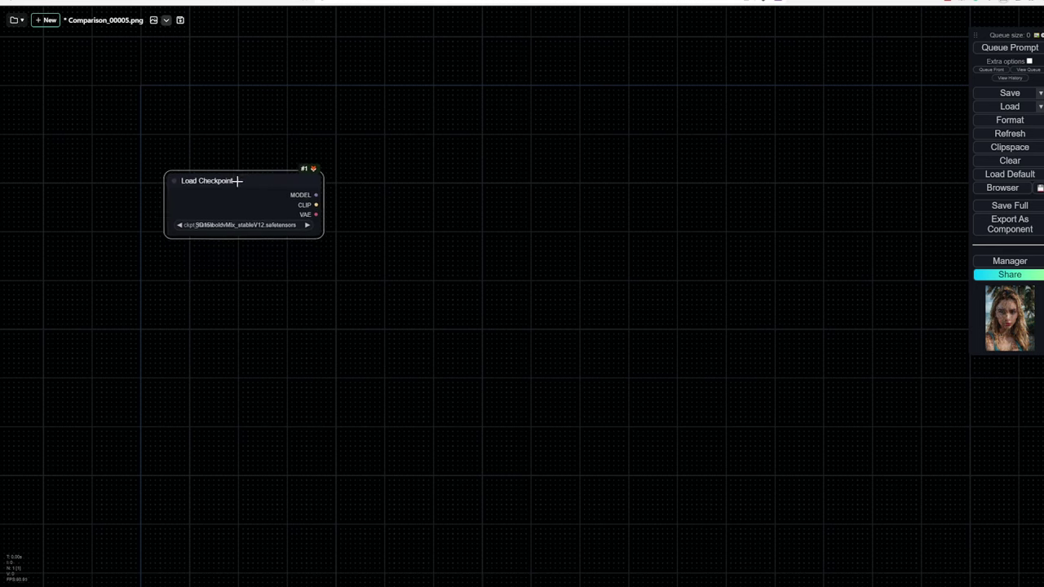
left_click_drag(297, 197, 368, 200)
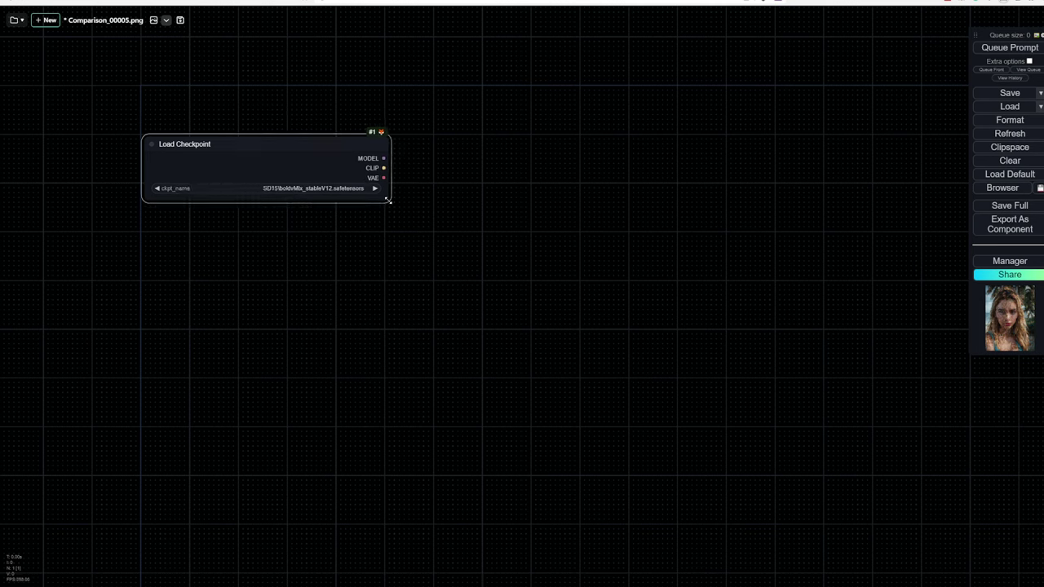
left_click(273, 188)
type("epic")
left_click(293, 202)
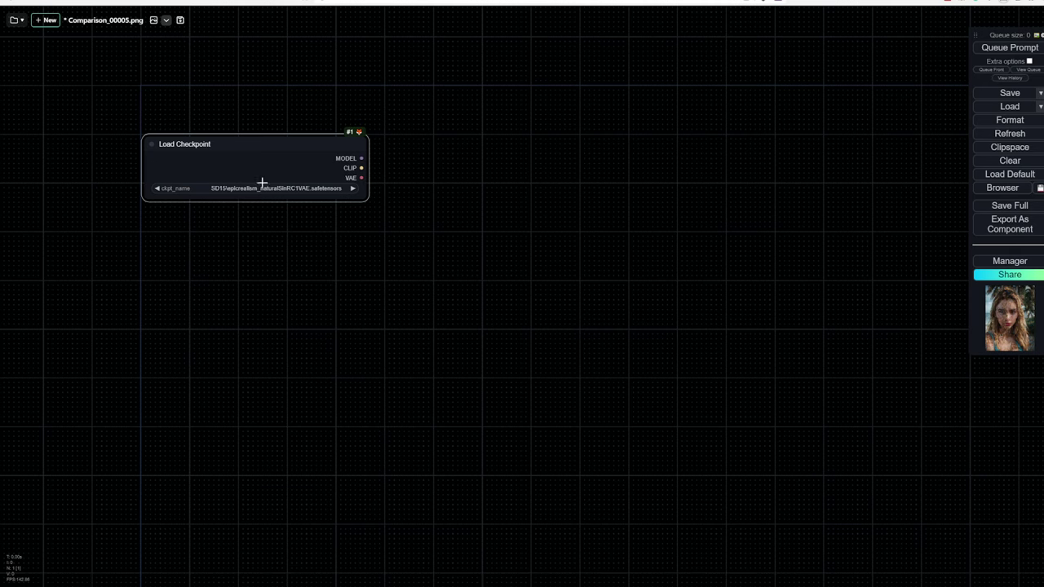
Add a Load VAE node beneath the checkpoint loader, widened to the same width.
double_click(278, 226)
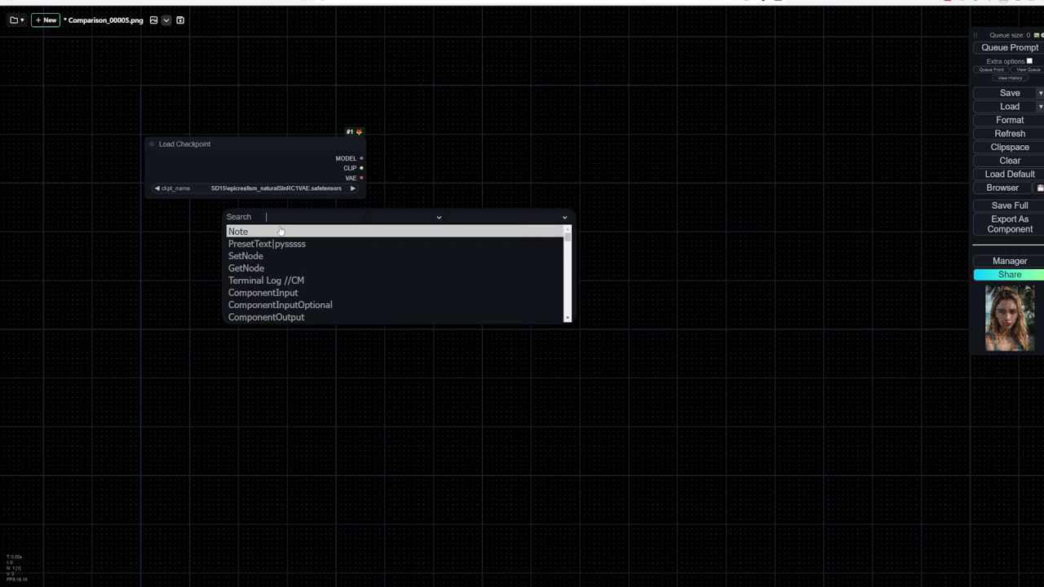
type("load")
left_click(263, 250)
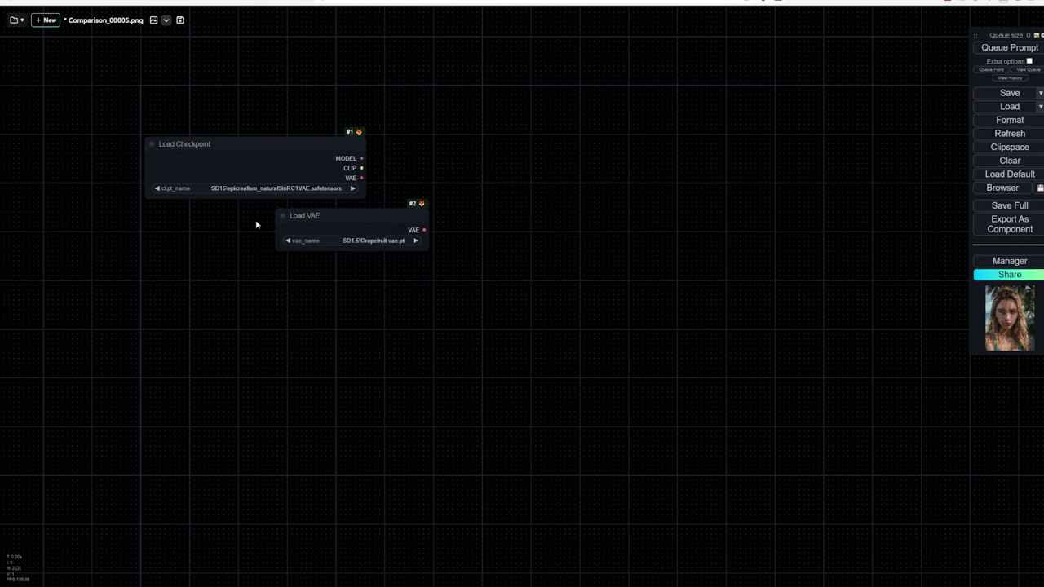
mouse_move(306, 219)
left_mouse_down()
mouse_move(143, 219)
mouse_move(177, 217)
left_mouse_up()
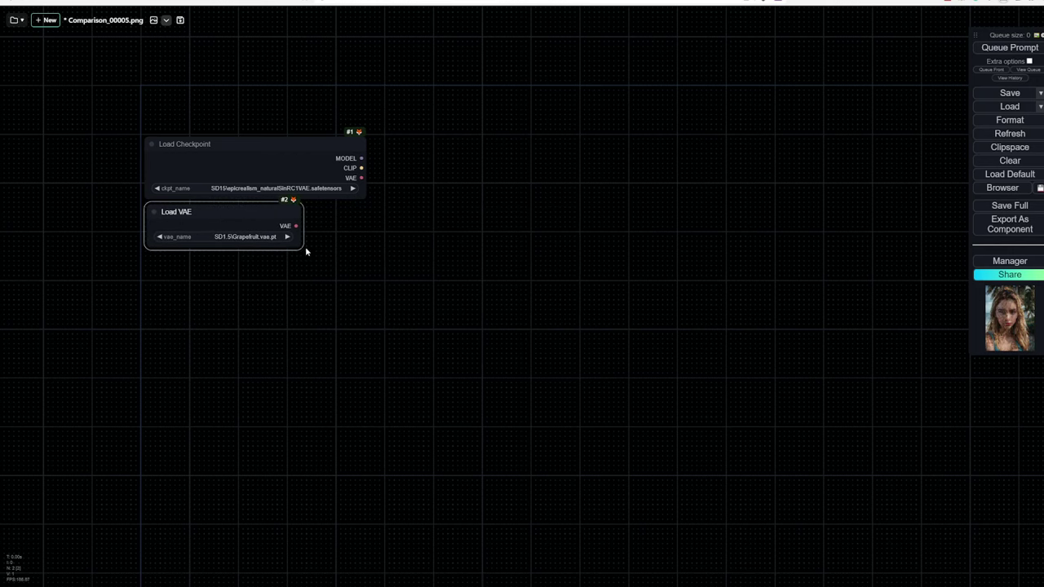
mouse_move(301, 246)
left_mouse_down()
mouse_move(362, 243)
mouse_move(358, 272)
left_mouse_up()
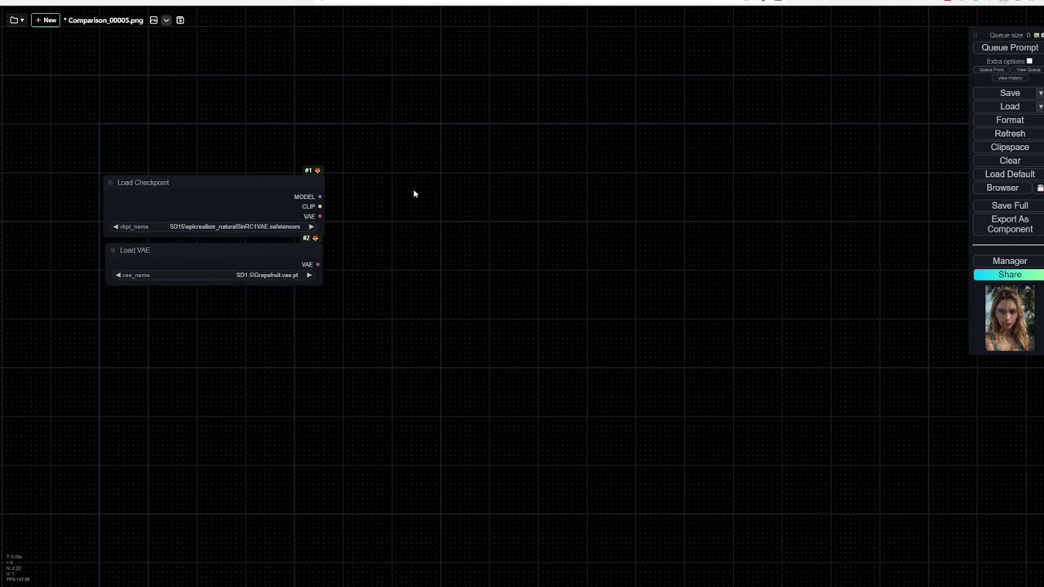
Add an Anything Everywhere3 node beside Load Checkpoint.
double_click(413, 188)
type("ever")
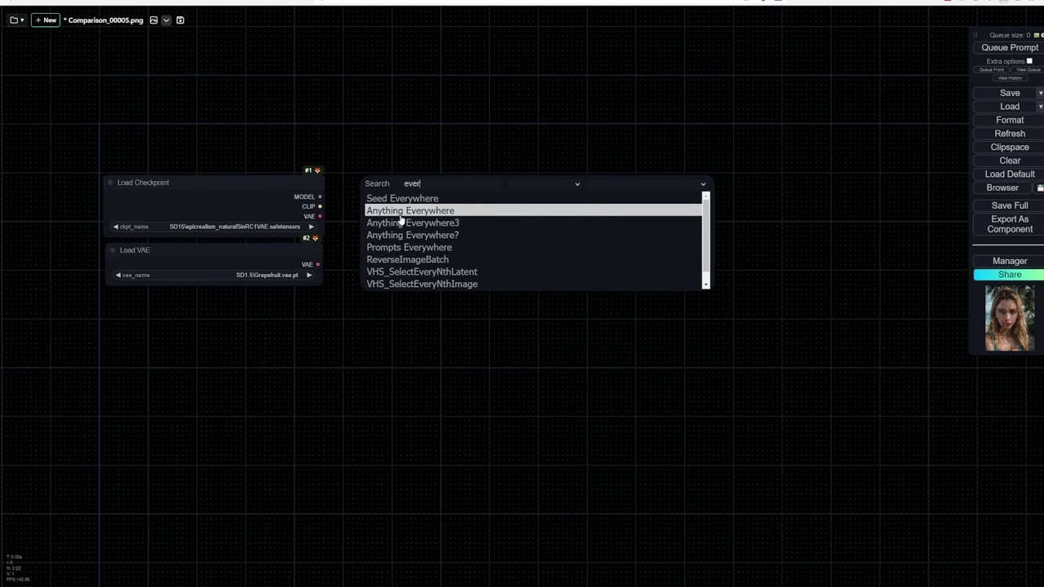
left_click(415, 223)
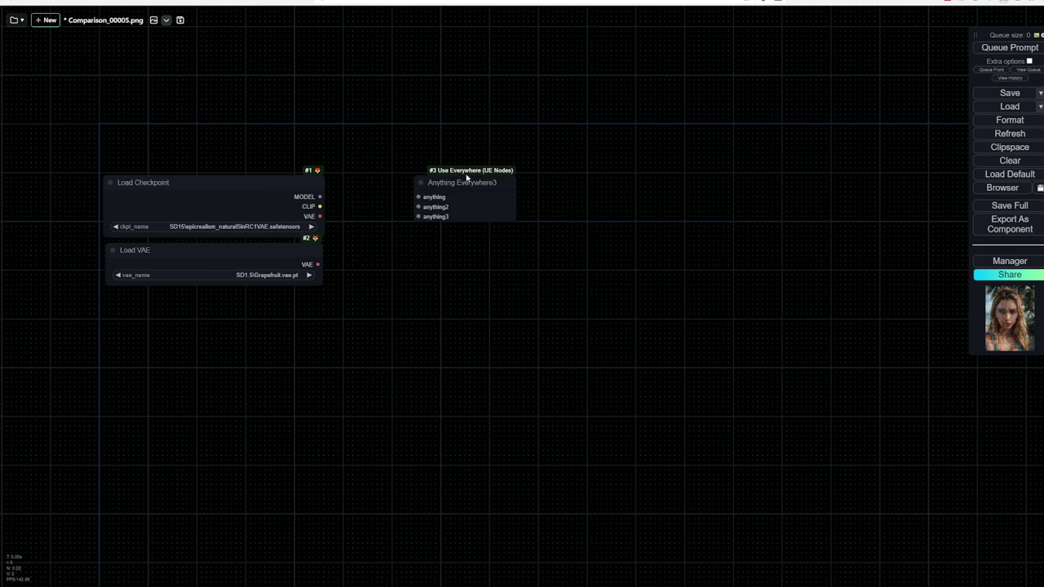
mouse_move(438, 199)
left_mouse_down()
mouse_move(345, 197)
mouse_move(349, 216)
left_mouse_up()
Colour both Load Checkpoint and Load VAE nodes purple.
left_click(323, 315)
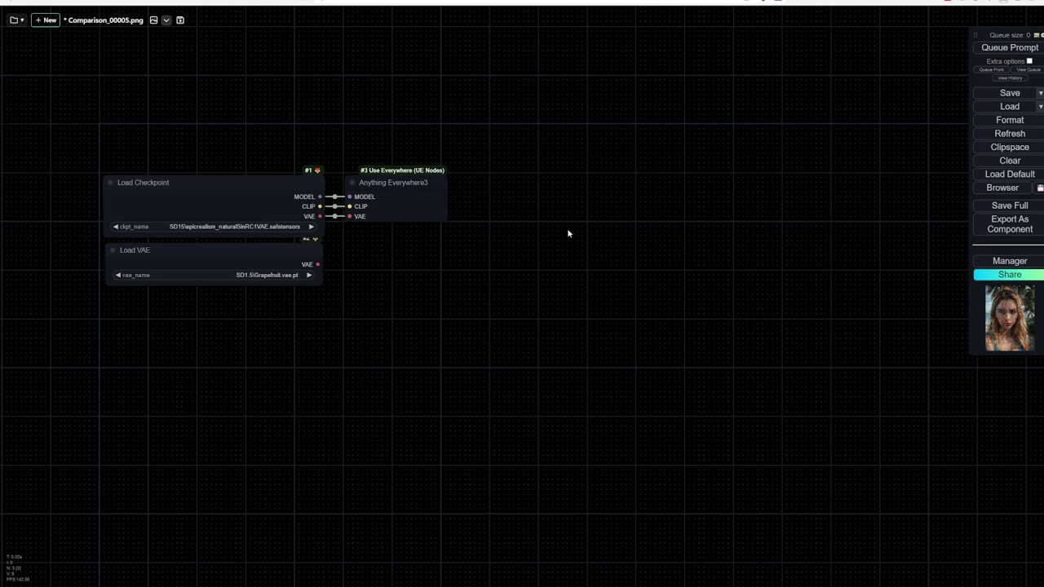
scroll(568, 234, "down", 2)
left_click_drag(187, 176, 363, 307)
right_click(298, 193)
left_click(326, 360)
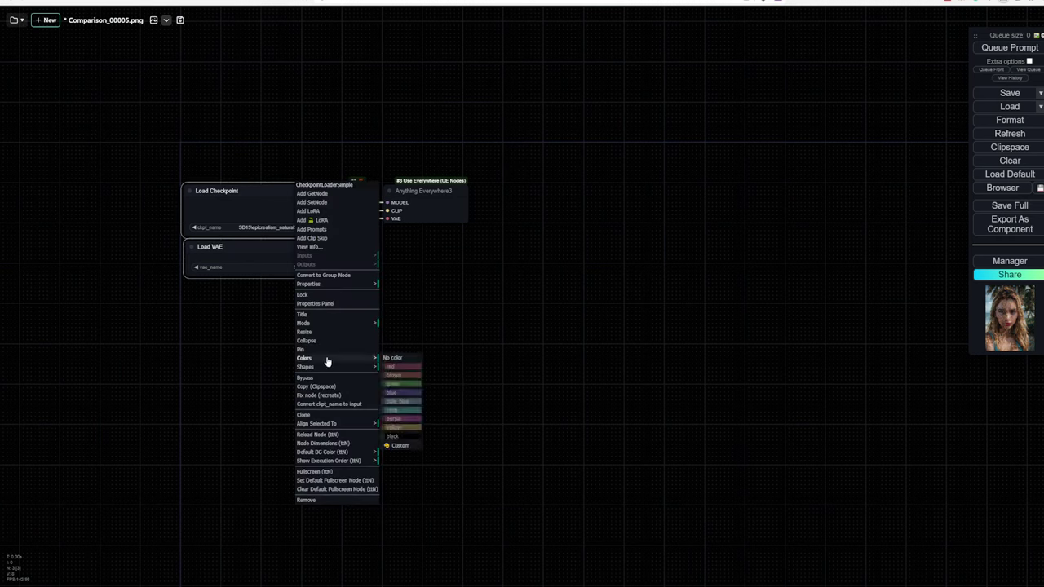
left_click(403, 419)
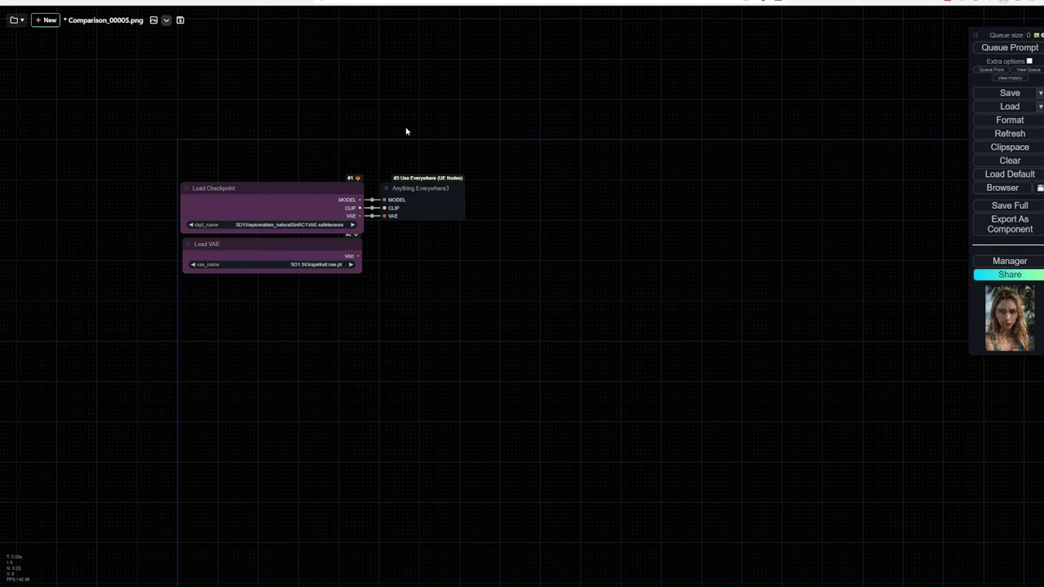
Route the checkpoint MODEL through a new PatchModelAddDownscale node into Anything Everywhere3.
double_click(422, 107)
right_click(442, 102)
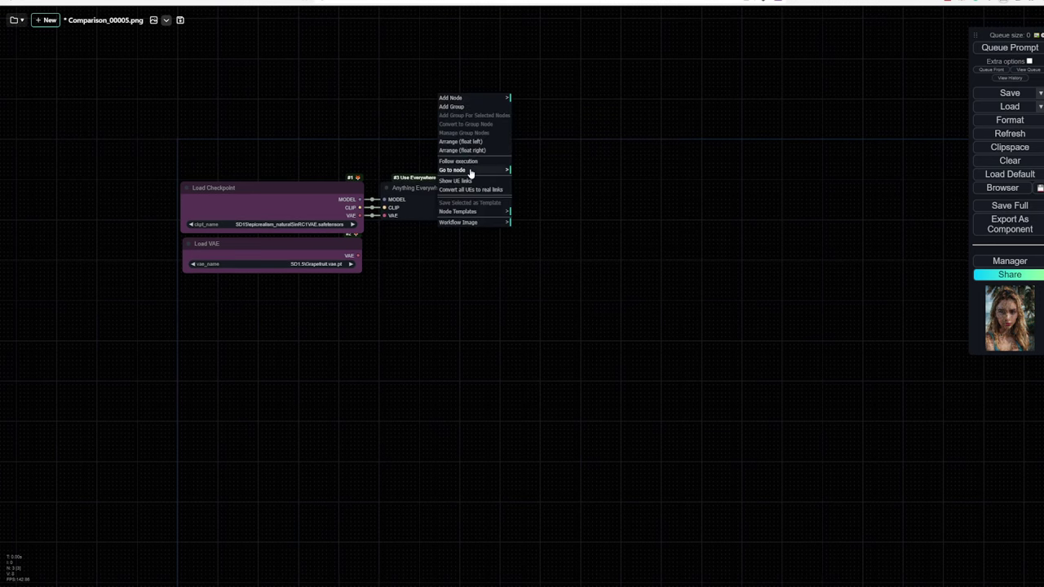
left_click(479, 99)
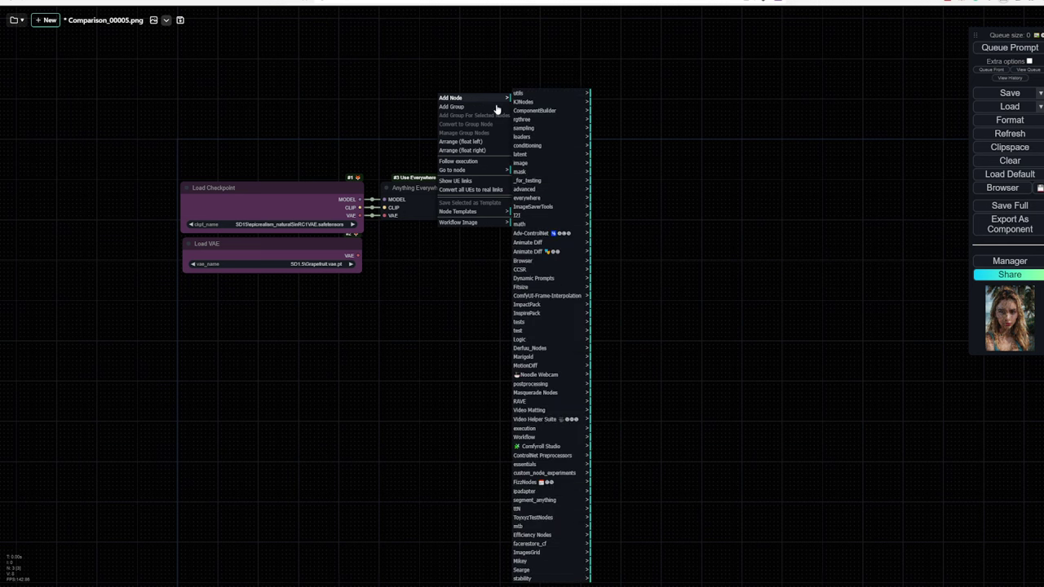
left_click(522, 153)
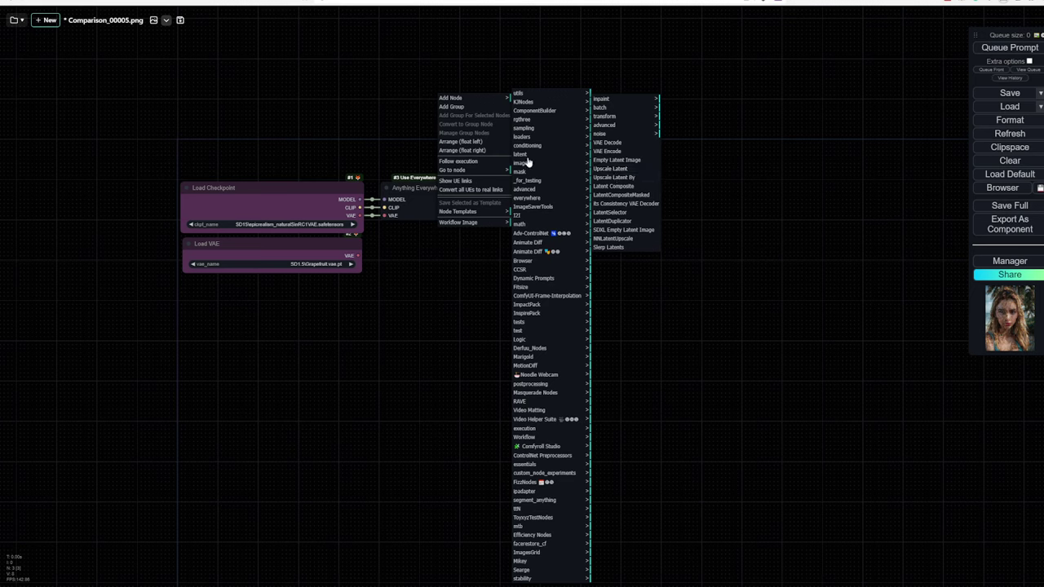
left_click(528, 182)
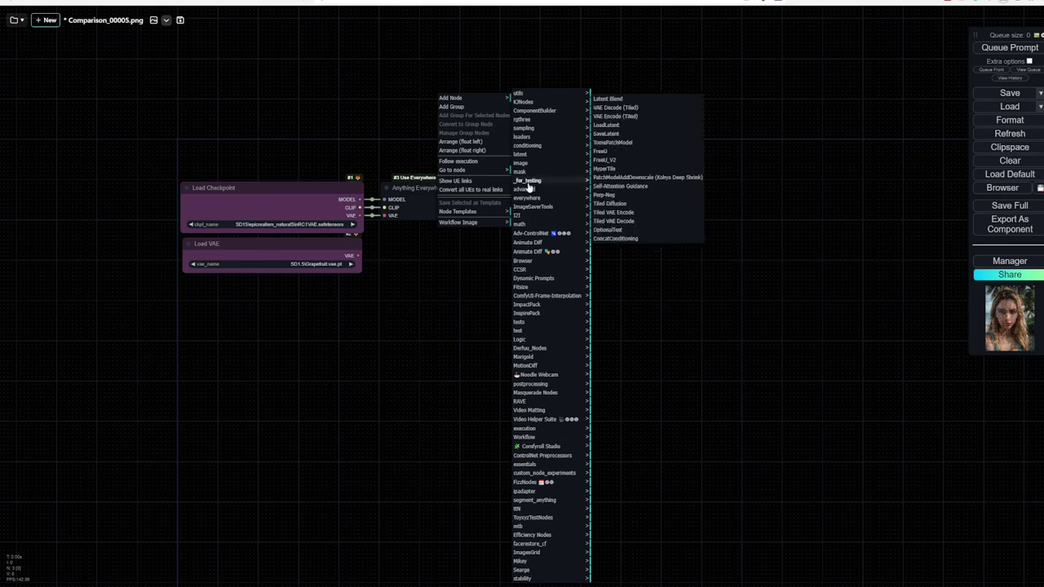
left_click(633, 177)
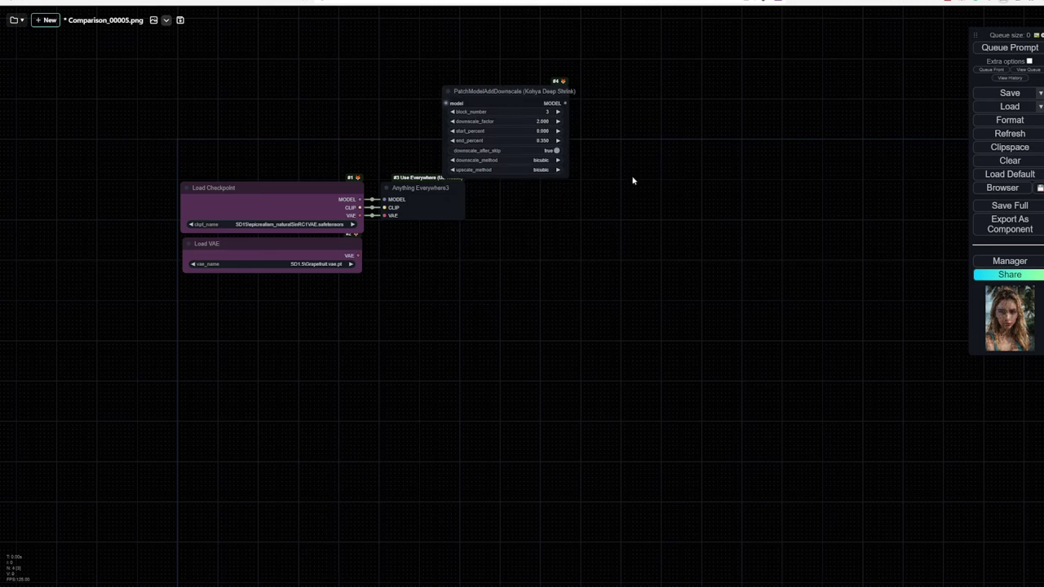
left_click_drag(532, 89, 309, 81)
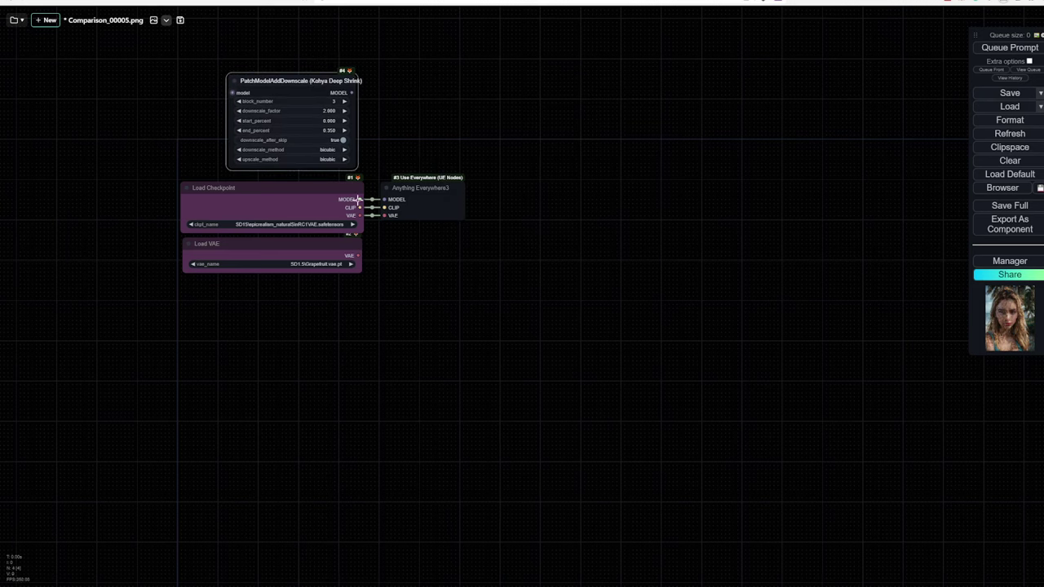
left_click_drag(358, 199, 233, 92)
left_click_drag(352, 93, 385, 199)
Colour the downscale node purple and widen it to match the loaders.
left_click_drag(281, 82, 252, 86)
right_click(259, 88)
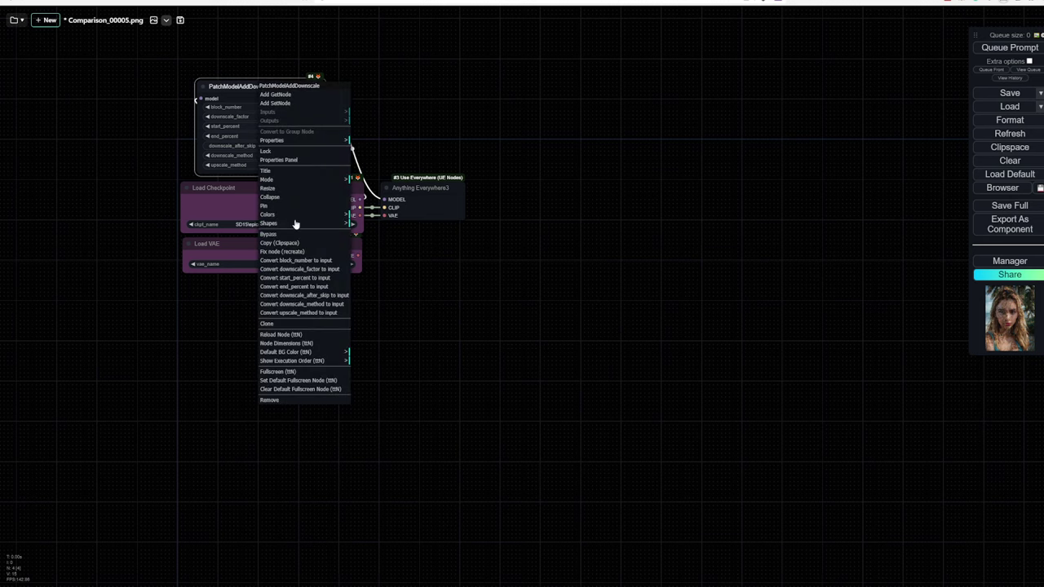
left_click(297, 215)
left_click(364, 274)
left_click_drag(249, 91, 230, 97)
left_click_drag(308, 177, 361, 176)
Align the downscale node, Load Checkpoint and Load VAE into a neat vertical stack.
left_click(421, 320)
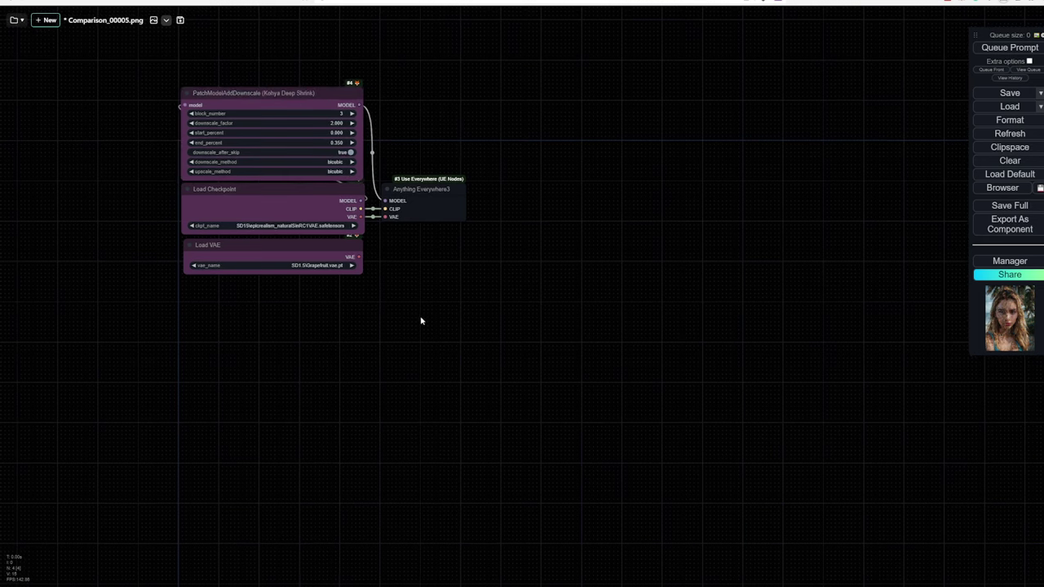
left_click_drag(258, 143, 291, 280)
left_click_drag(296, 97, 294, 185)
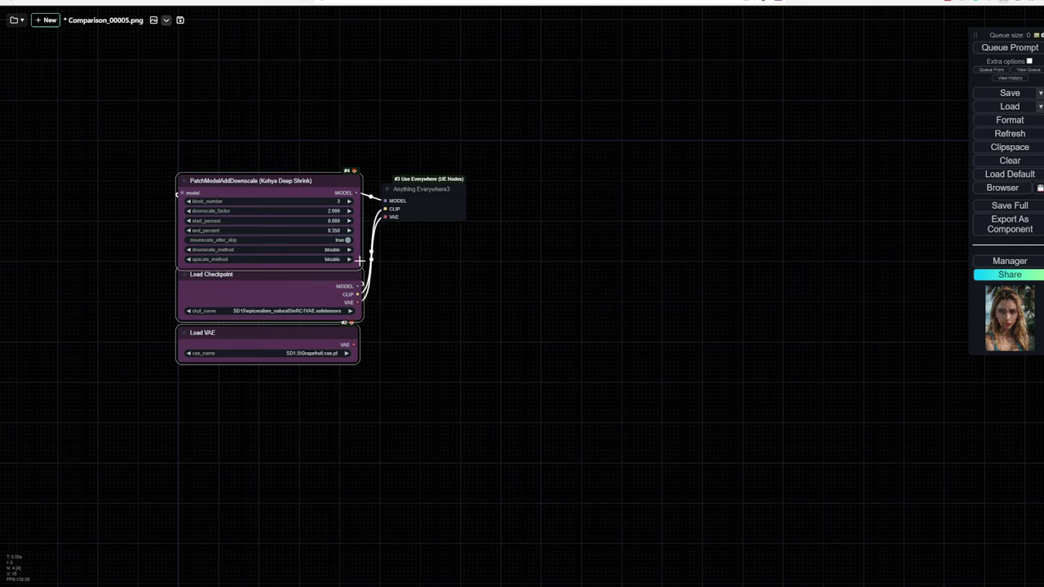
left_click(399, 284)
left_click_drag(313, 293, 303, 296)
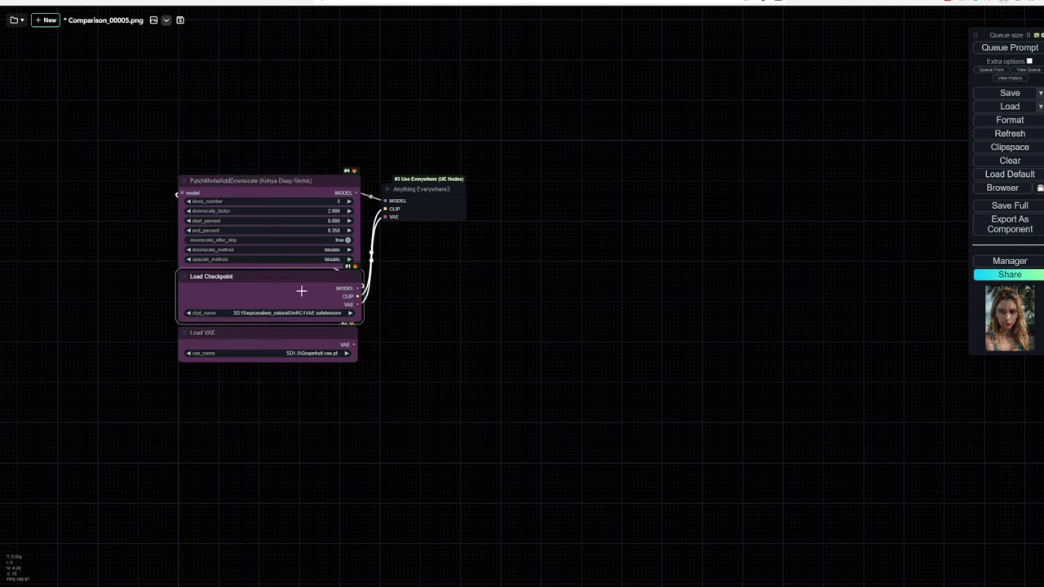
left_click(302, 332)
left_click_drag(302, 332, 355, 331)
left_click(401, 330)
left_click(443, 312)
left_click_drag(622, 256, 515, 256)
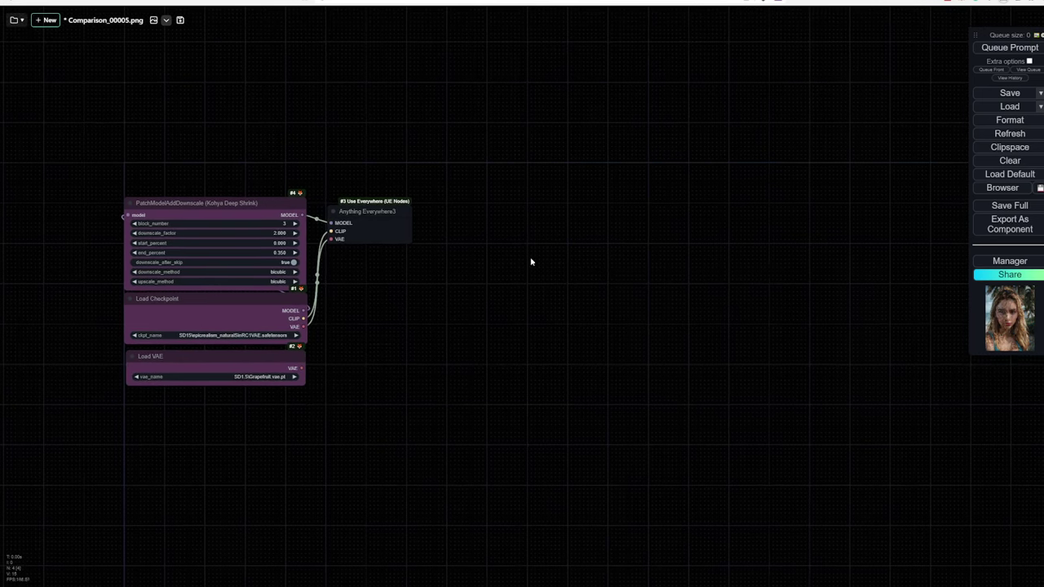
Add two CLIP Text Encode nodes, one placed below the other.
double_click(514, 256)
type("clip")
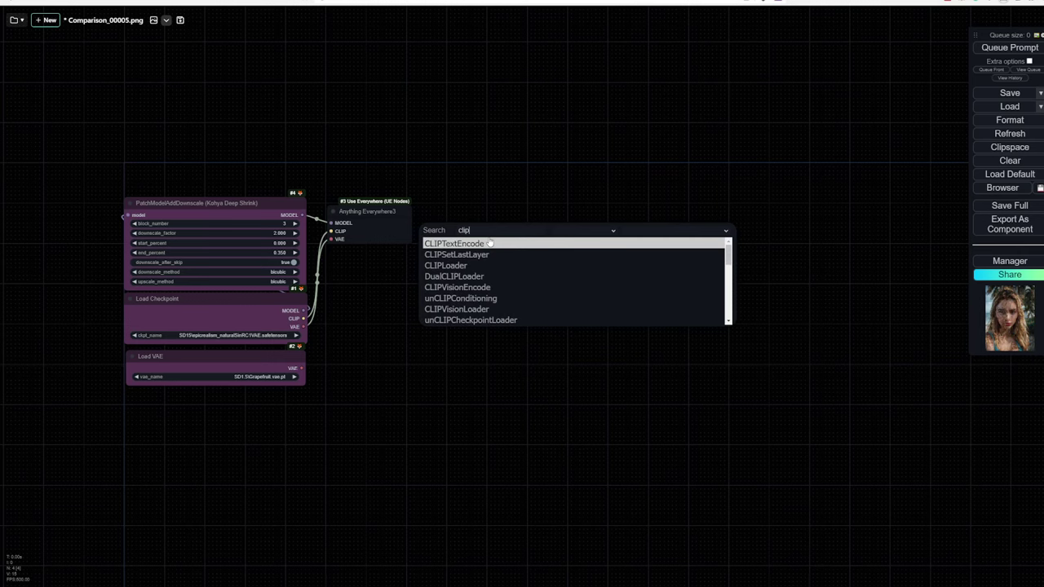
left_click(487, 244)
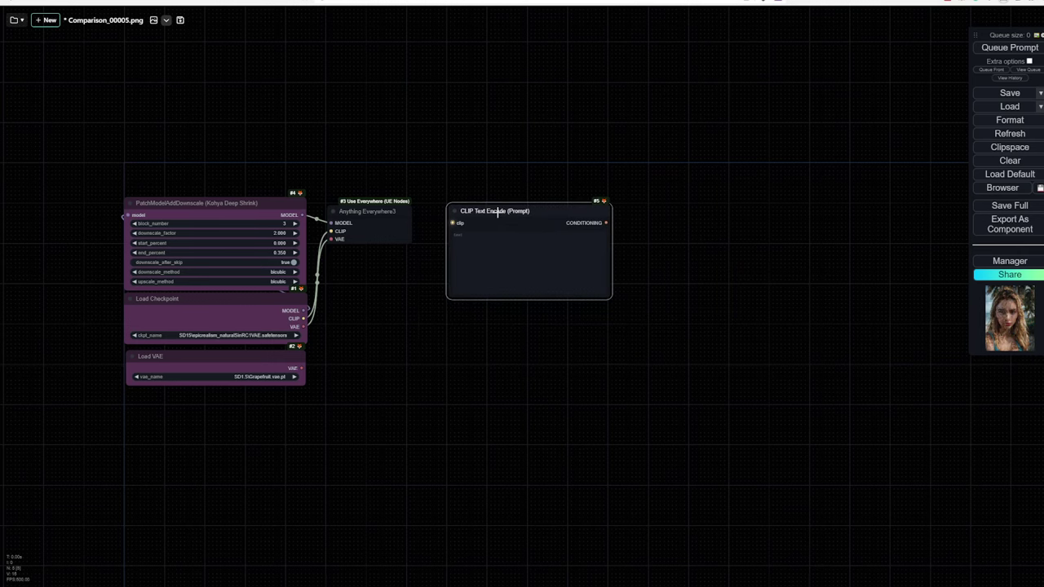
key("ctrl+v")
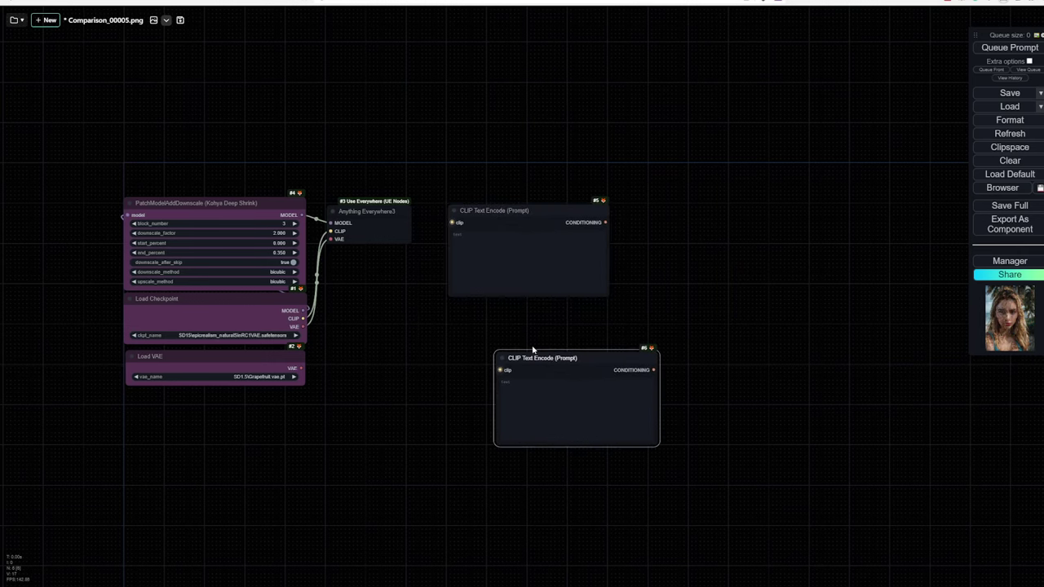
left_click_drag(528, 351, 485, 310)
Colour the upper prompt encoder green and the lower one red.
left_click(517, 231)
right_click(519, 234)
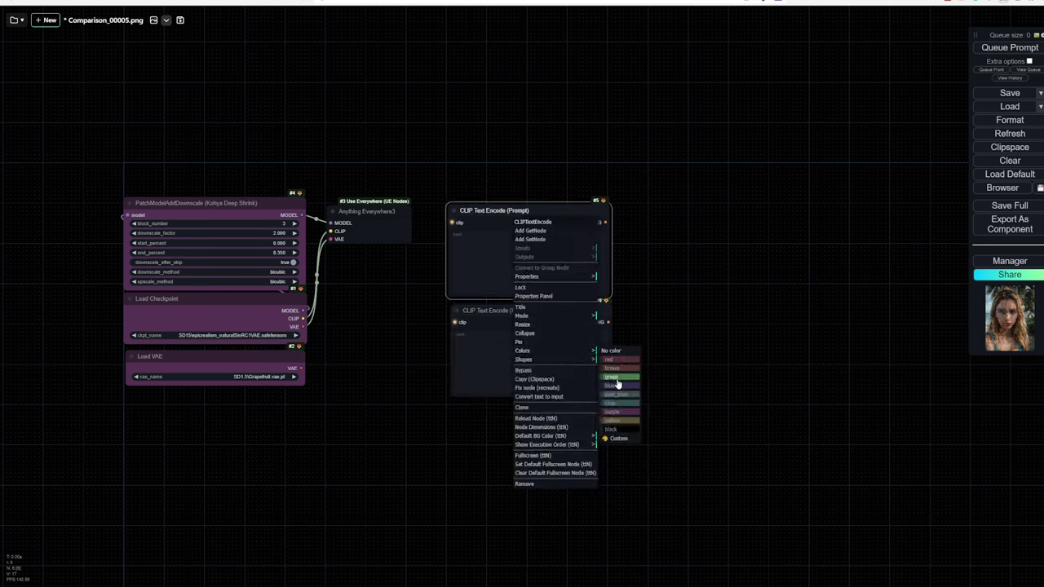
left_click(618, 362)
right_click(540, 315)
left_click(534, 212)
right_click(535, 213)
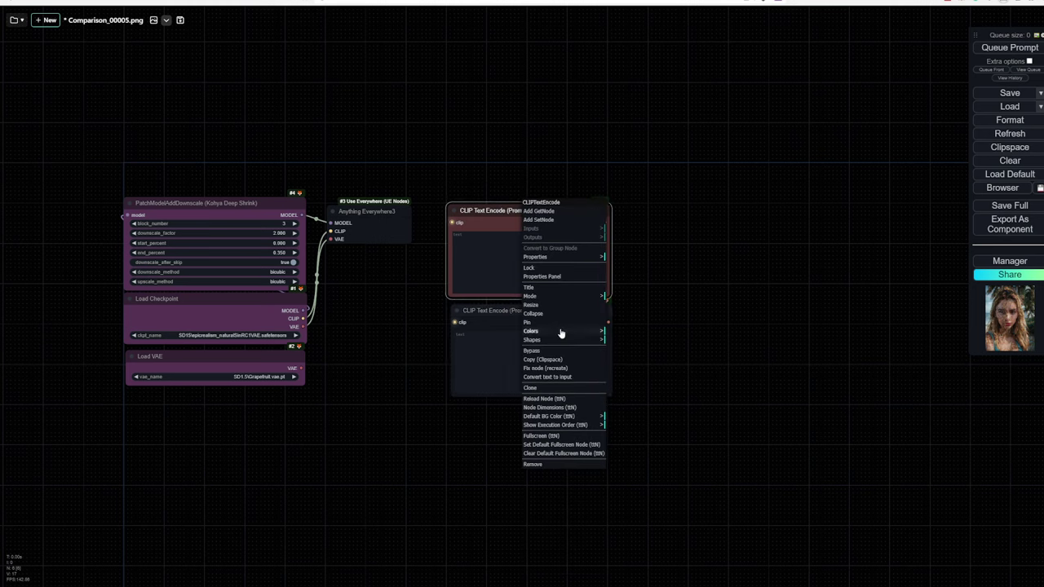
left_click(543, 331)
left_click(629, 353)
left_click(522, 310)
right_click(522, 310)
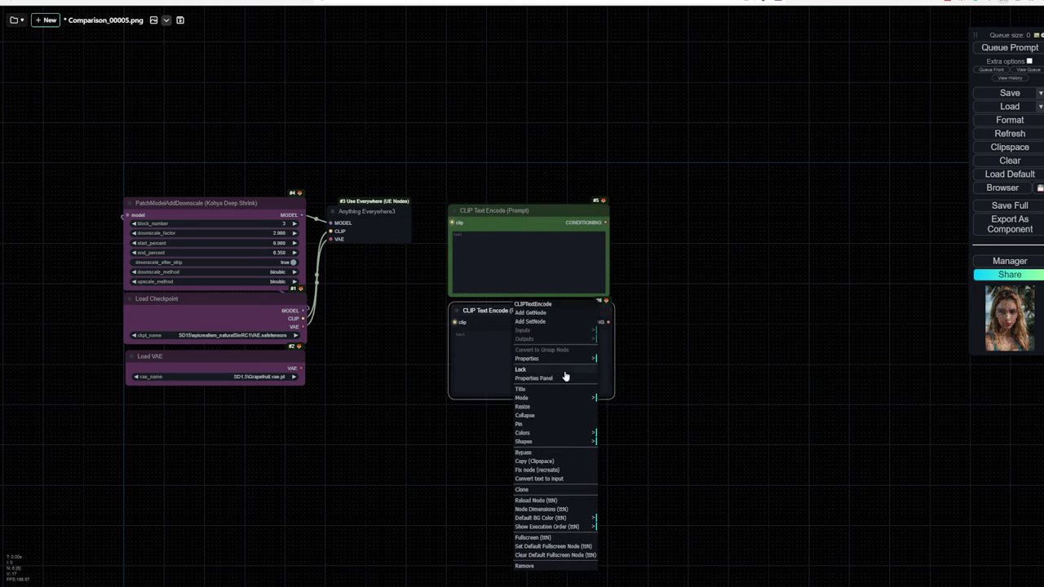
left_click(551, 434)
left_click(616, 440)
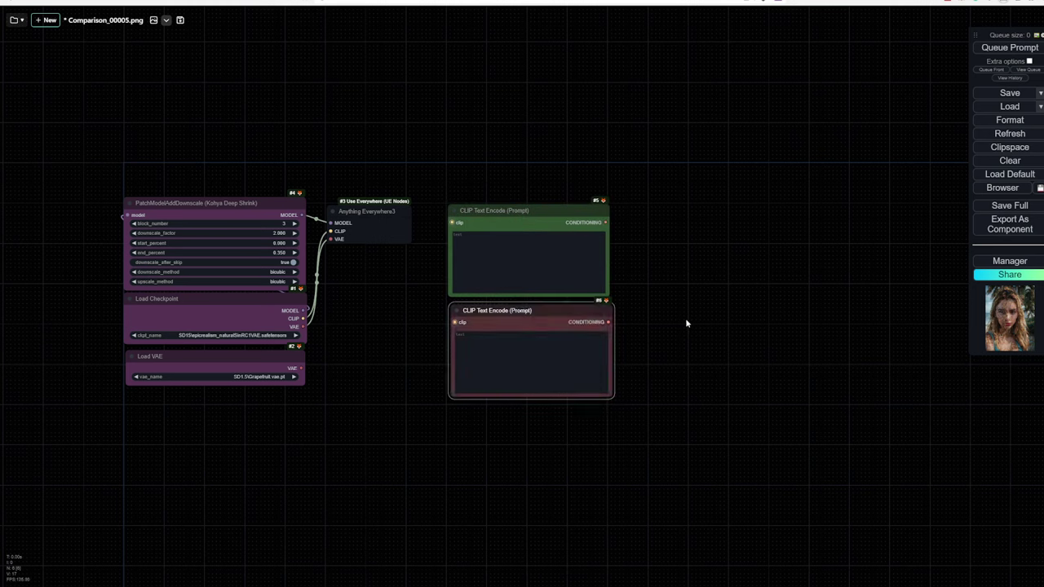
Drag a link out of the green encoder's CONDITIONING output.
scroll(365, 228, "right", 3)
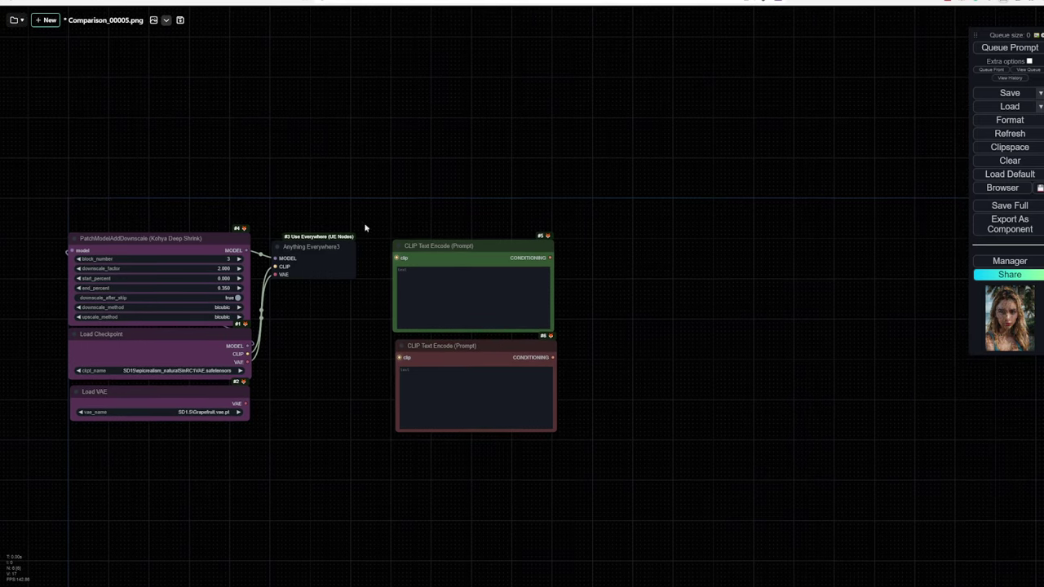
left_click(318, 256)
left_click(547, 270)
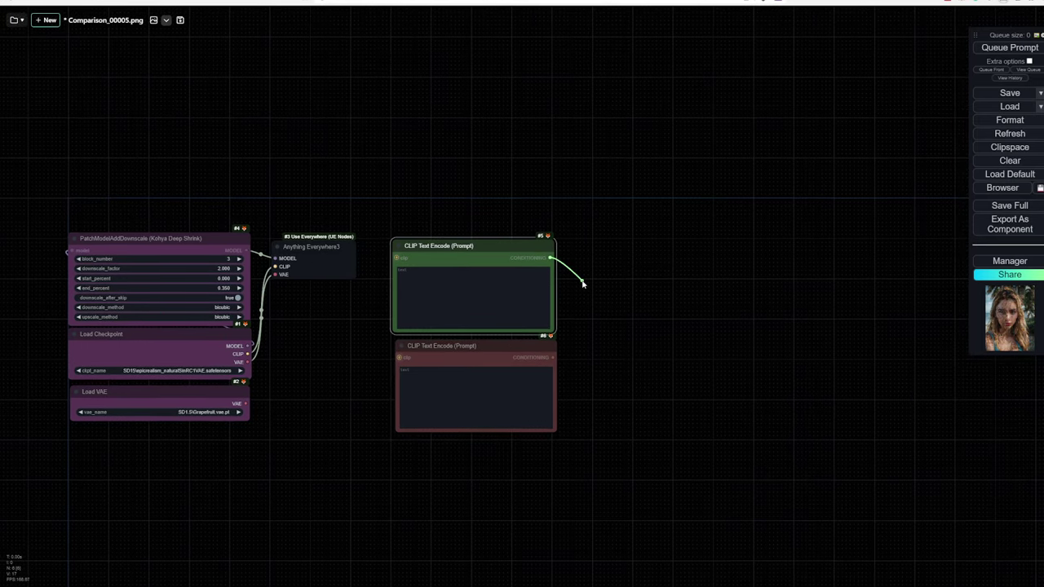
left_click_drag(550, 257, 581, 271)
Add Prompts Everywhere with green conditioning to +ve and red to -ve.
left_click(579, 240)
double_click(595, 278)
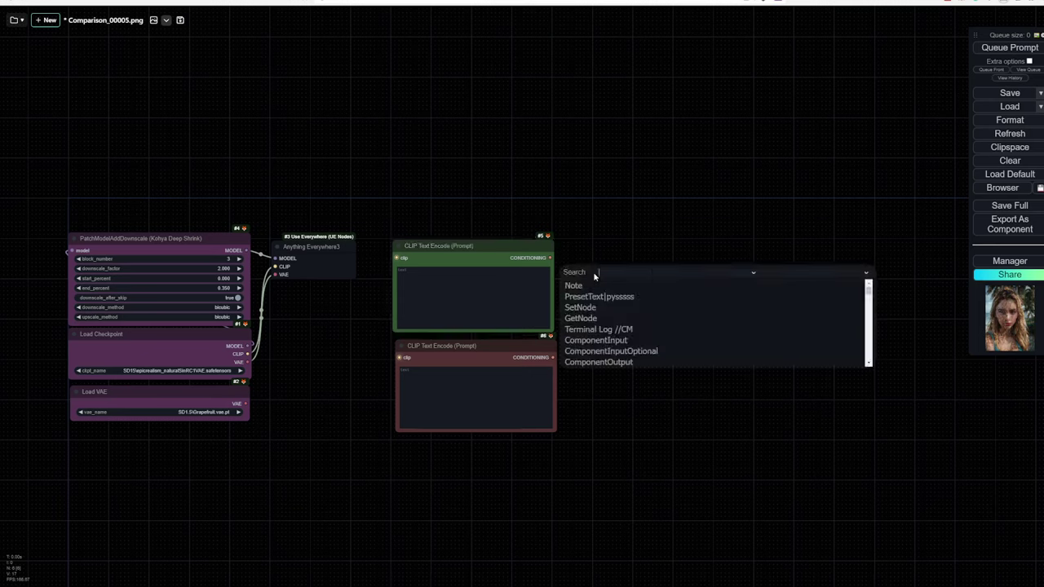
type("ever")
left_click(602, 329)
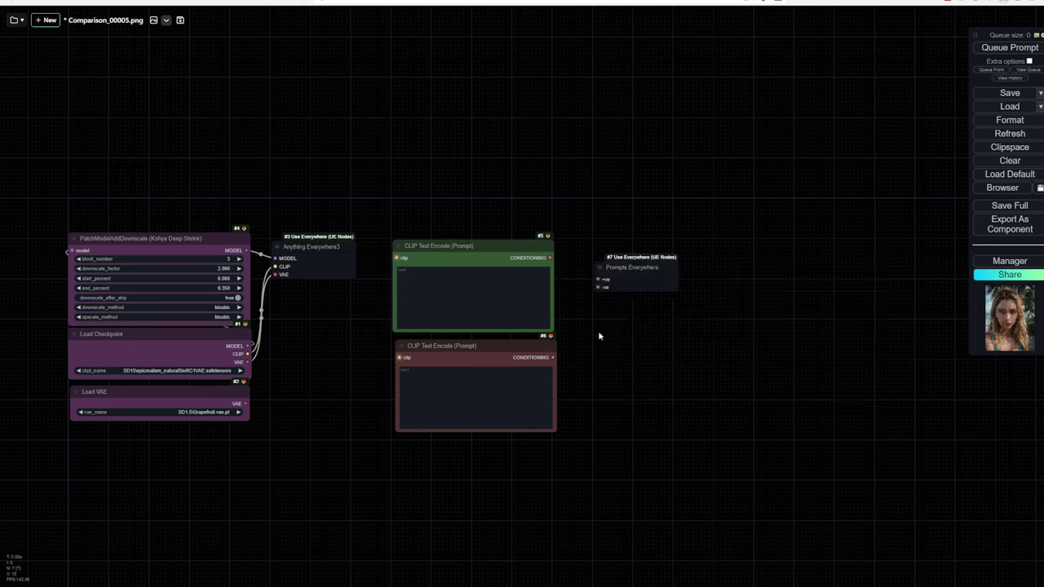
left_click_drag(547, 257, 598, 279)
mouse_move(553, 357)
left_mouse_down()
mouse_move(602, 288)
mouse_move(586, 251)
left_mouse_up()
Shift both prompt encoders and Prompts Everywhere slightly left together.
left_click(634, 322)
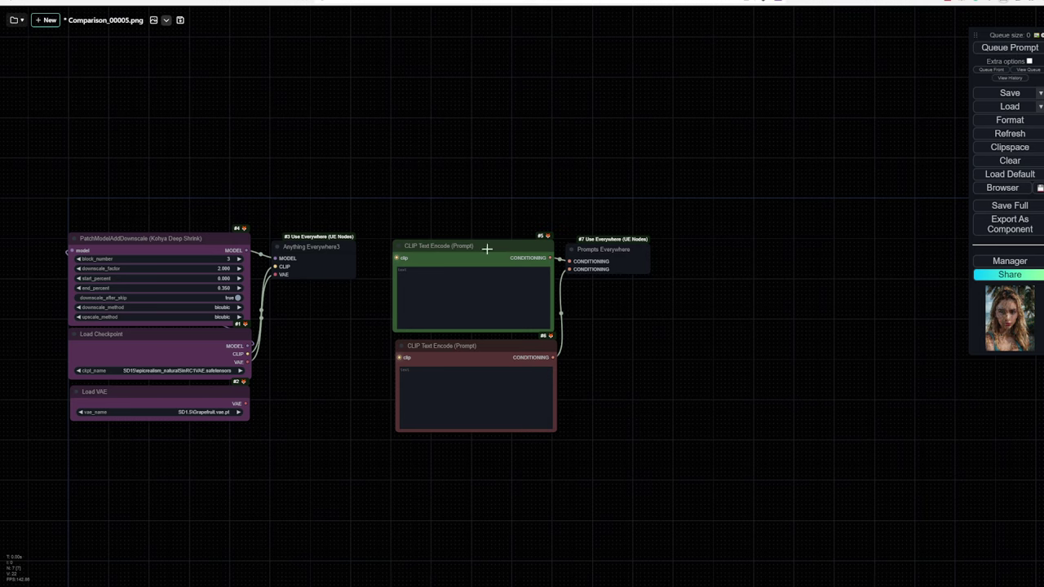
left_click_drag(396, 221, 676, 400)
left_click_drag(519, 248, 496, 244)
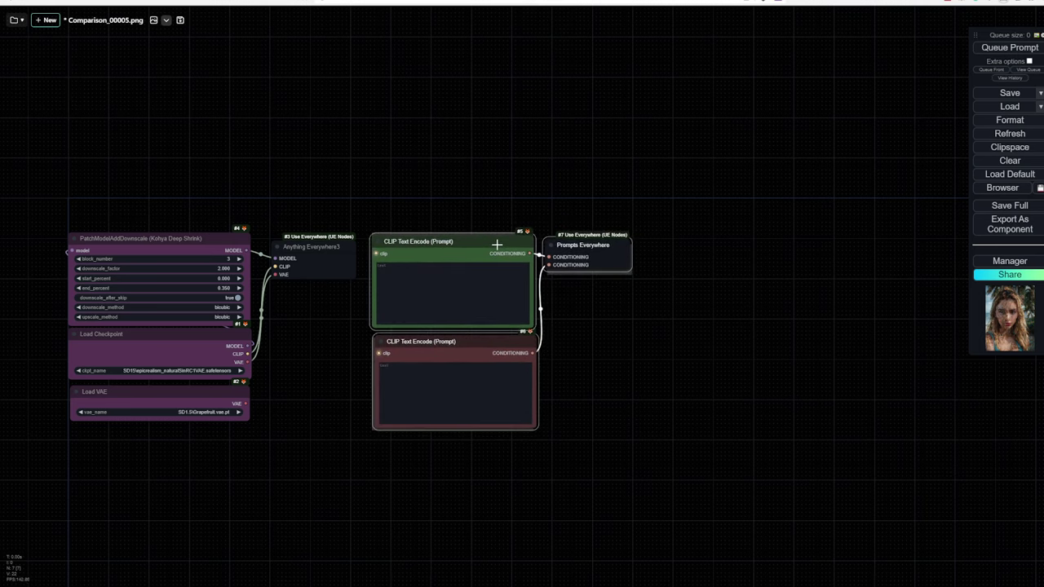
left_click(669, 332)
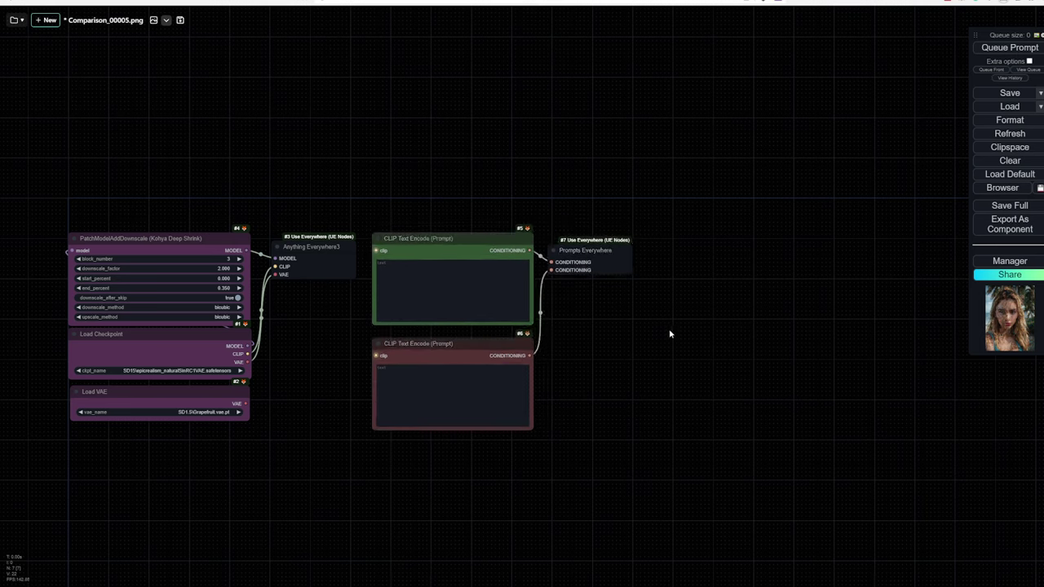
scroll(665, 325, "down", 1)
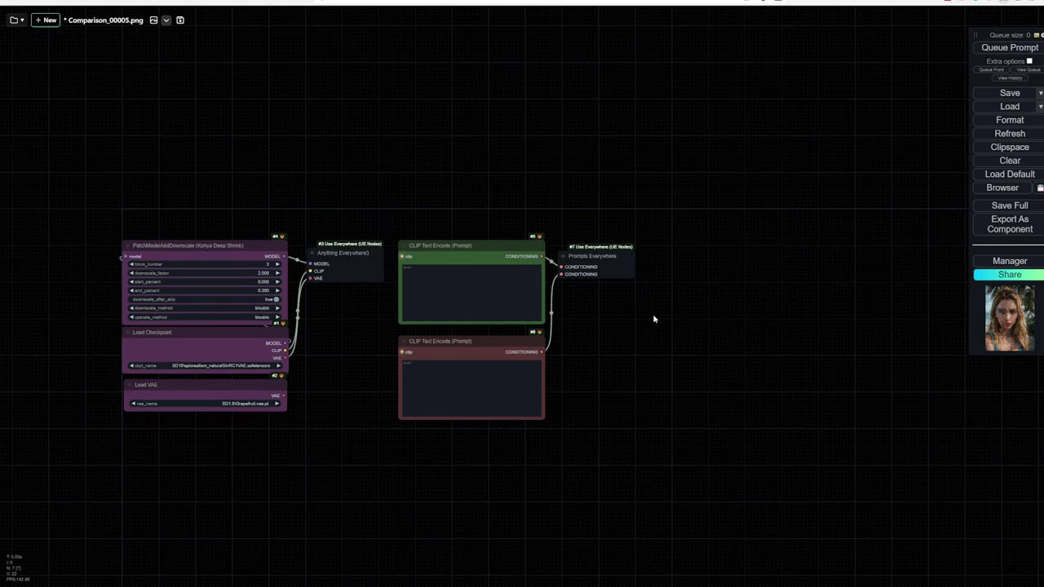
scroll(652, 317, "down", 1)
Add a default KSampler via the 'ksam' search, placed right of Prompts Everywhere.
double_click(646, 286)
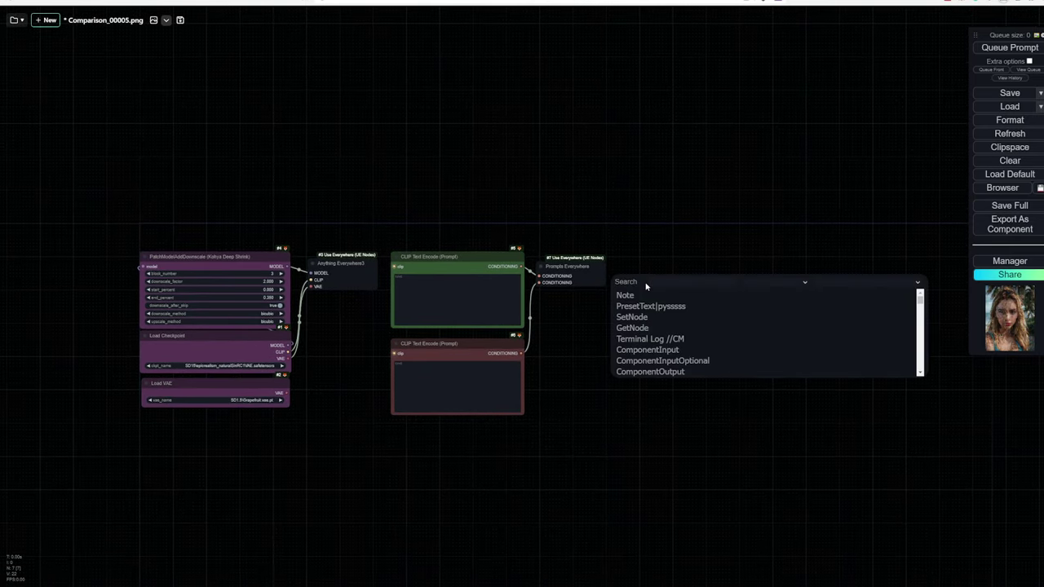
type("ksam")
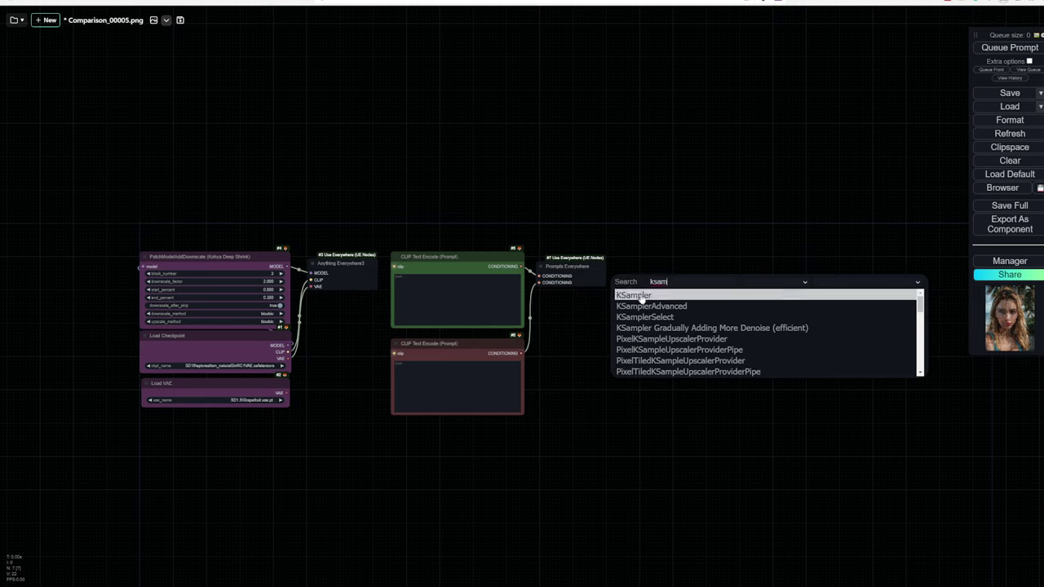
left_click(645, 297)
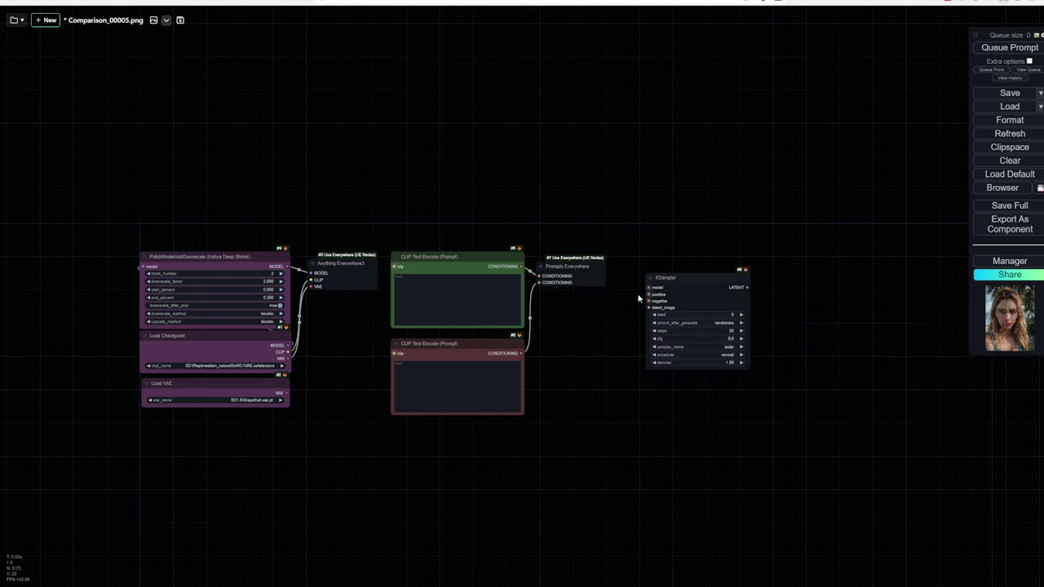
left_click_drag(683, 276, 673, 261)
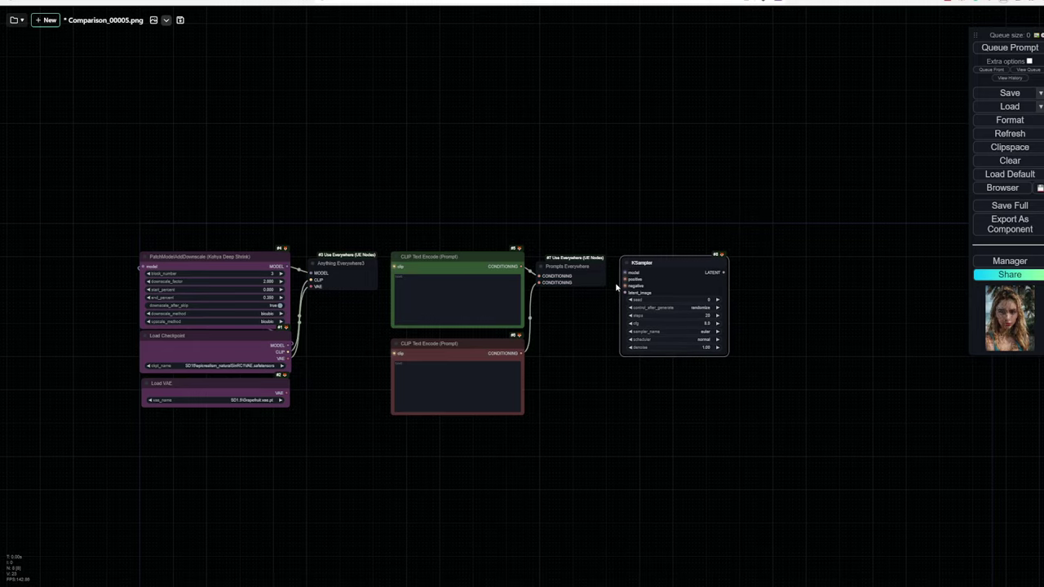
scroll(635, 274, "up", 5)
scroll(633, 274, "up", 5)
scroll(635, 274, "up", 1)
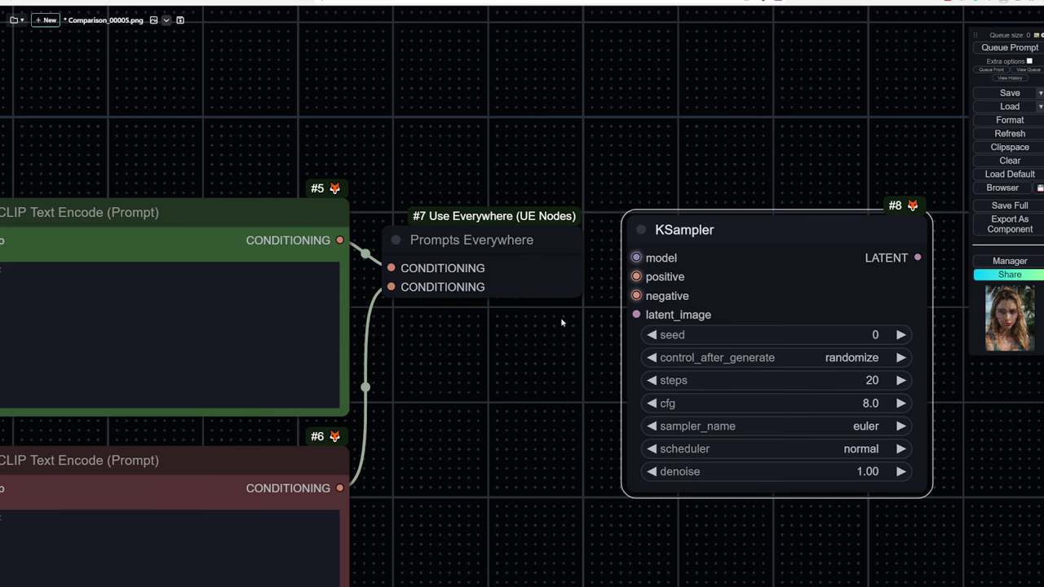
scroll(561, 323, "down", 5)
scroll(285, 252, "up", 2)
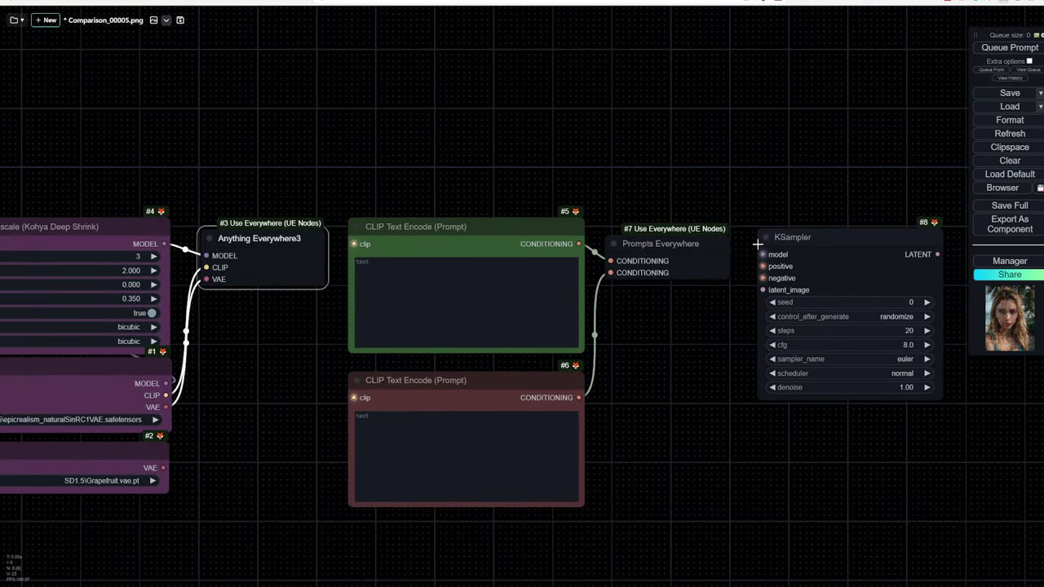
scroll(710, 290, "down", 1)
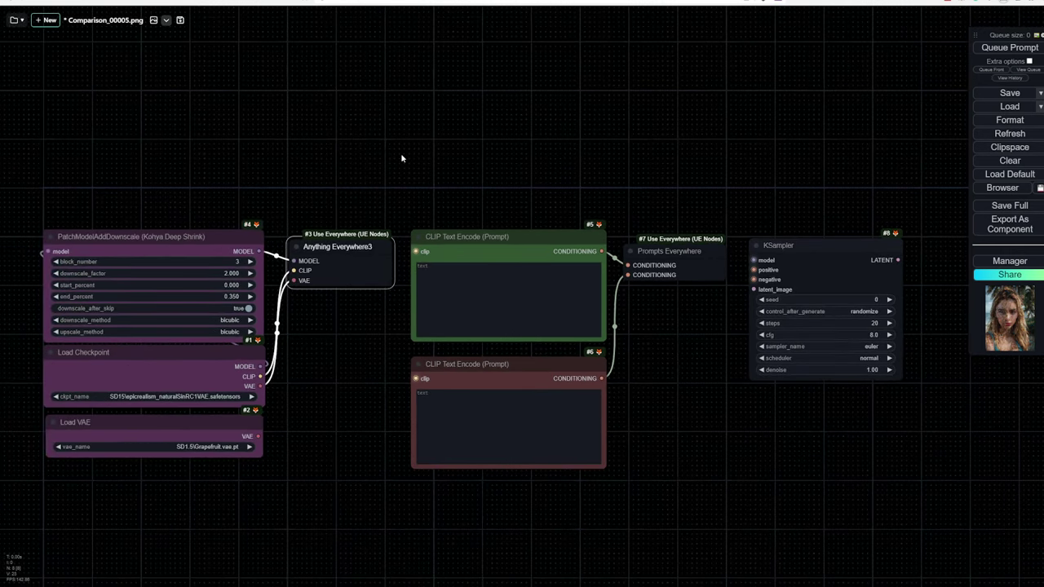
left_click_drag(400, 153, 419, 150)
right_click(462, 116)
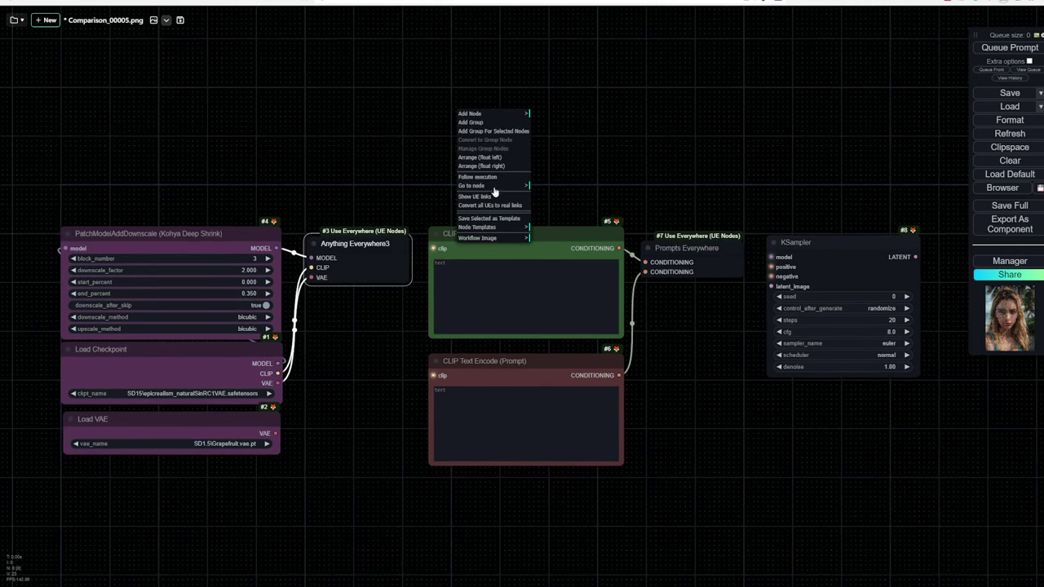
right_click(389, 142)
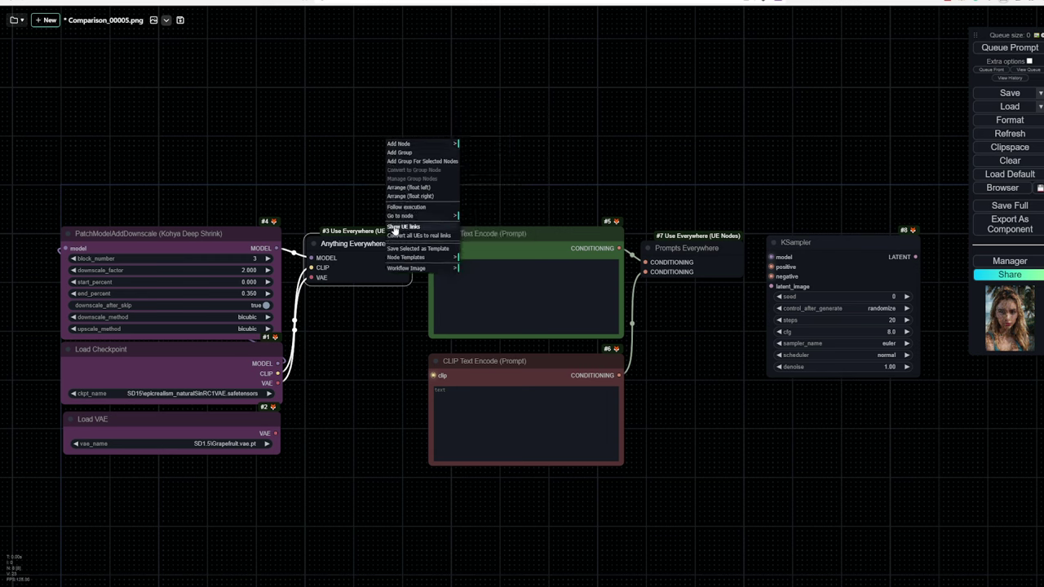
left_click(414, 228)
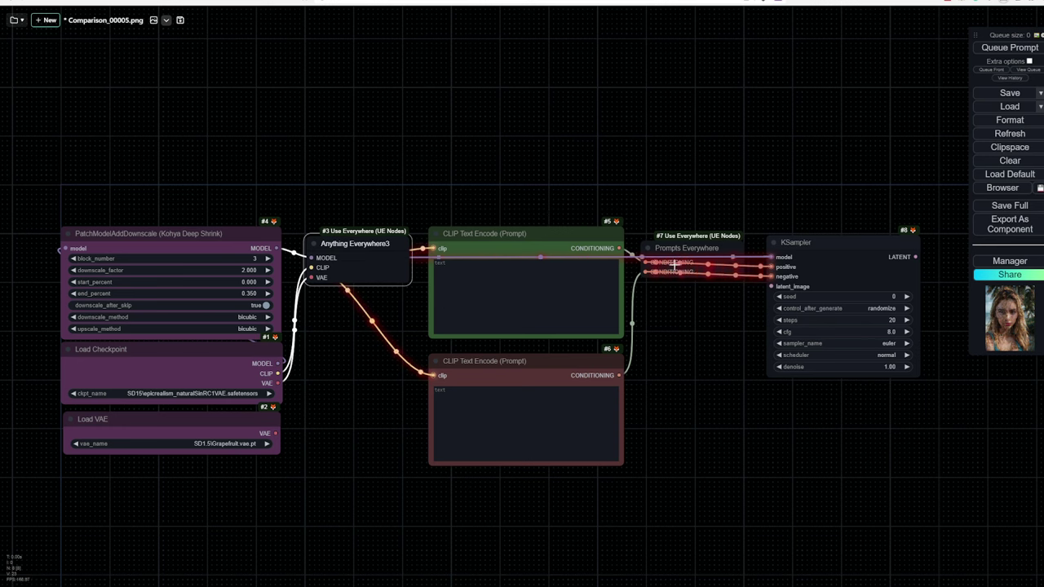
left_click_drag(722, 178, 704, 144)
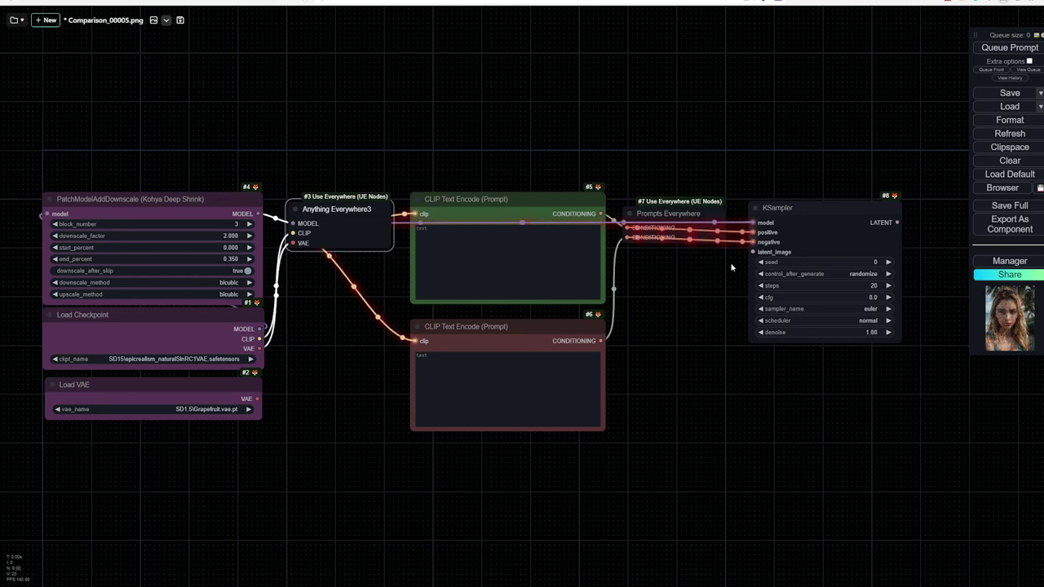
right_click(559, 115)
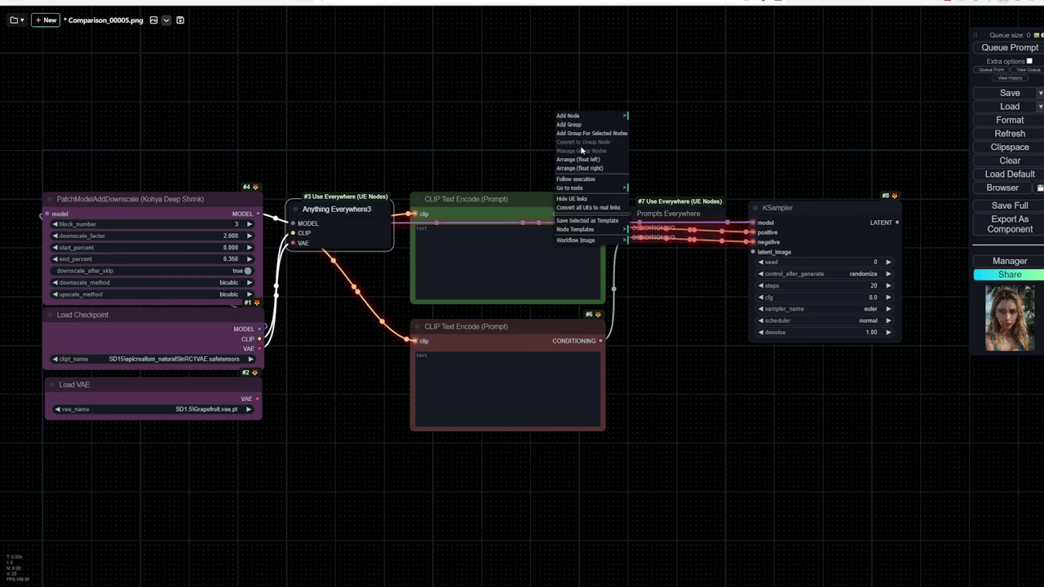
Hide Use Everywhere links and add an Empty Latent Image node below Load VAE.
left_click(586, 200)
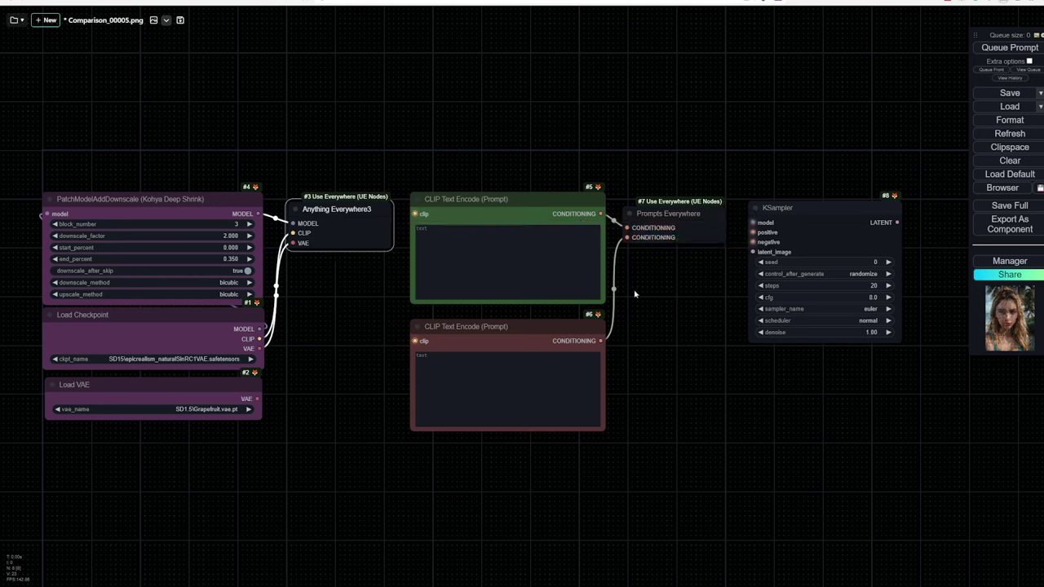
left_click_drag(640, 304, 729, 205)
double_click(194, 359)
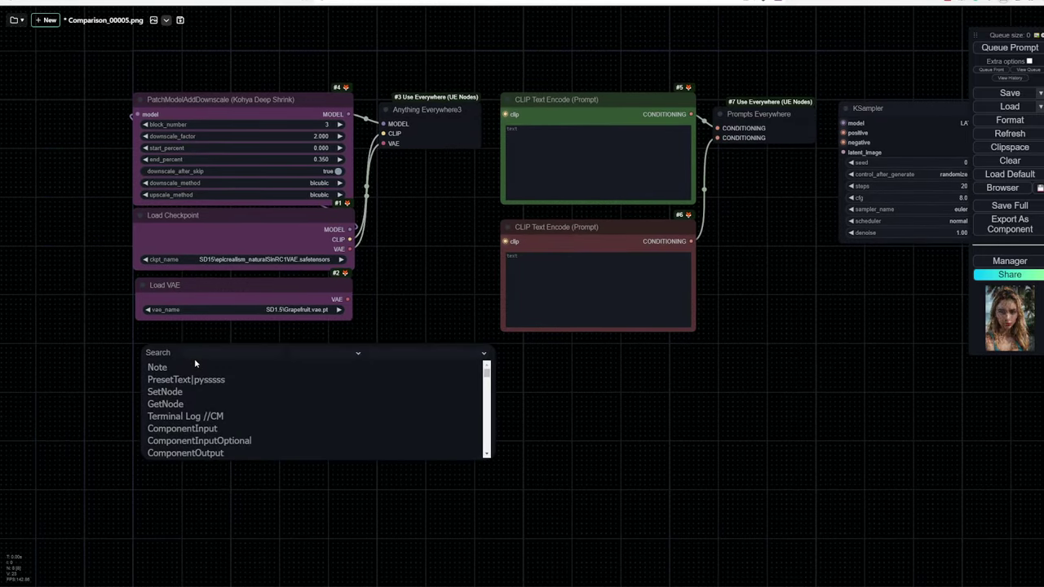
type("empty")
left_click(196, 367)
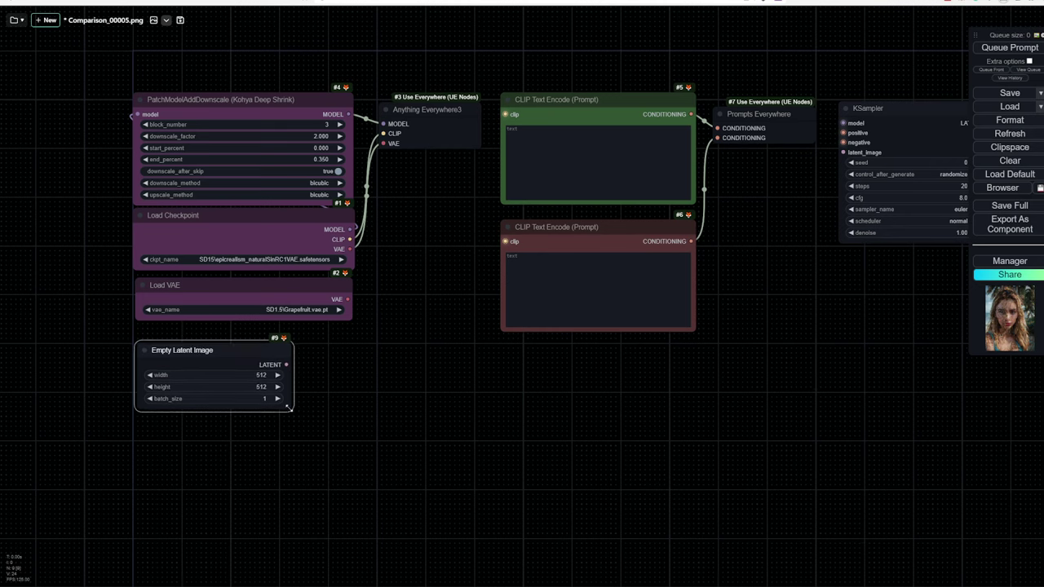
Widen the Empty Latent Image and set its size to 768 × 1024.
left_click_drag(289, 408, 353, 404)
left_click(319, 376)
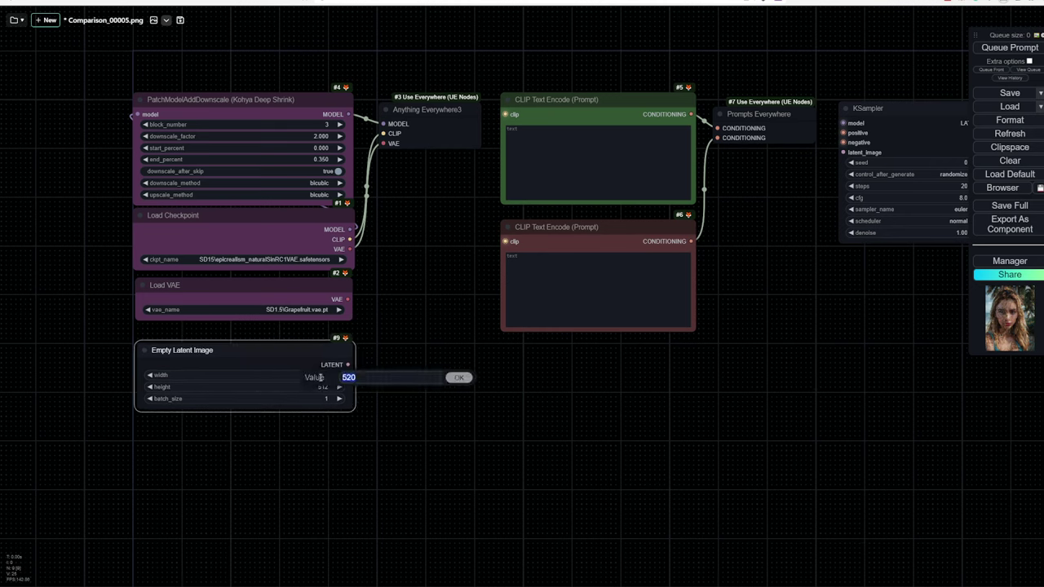
type("8")
key("Return")
left_click(324, 387)
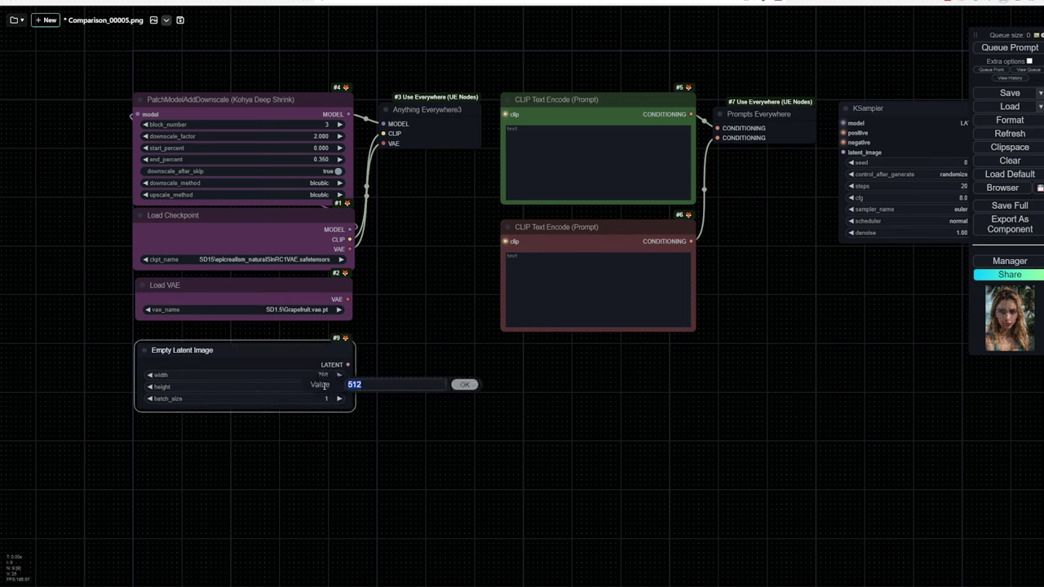
type("2024")
key("Return")
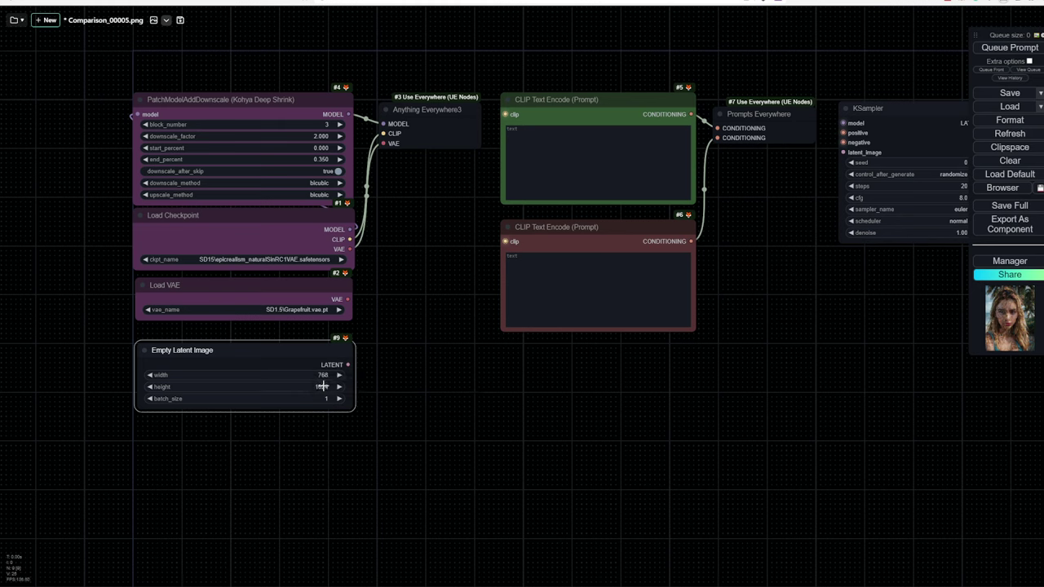
Colour the Empty Latent Image node teal.
double_click(371, 349)
right_click(299, 371)
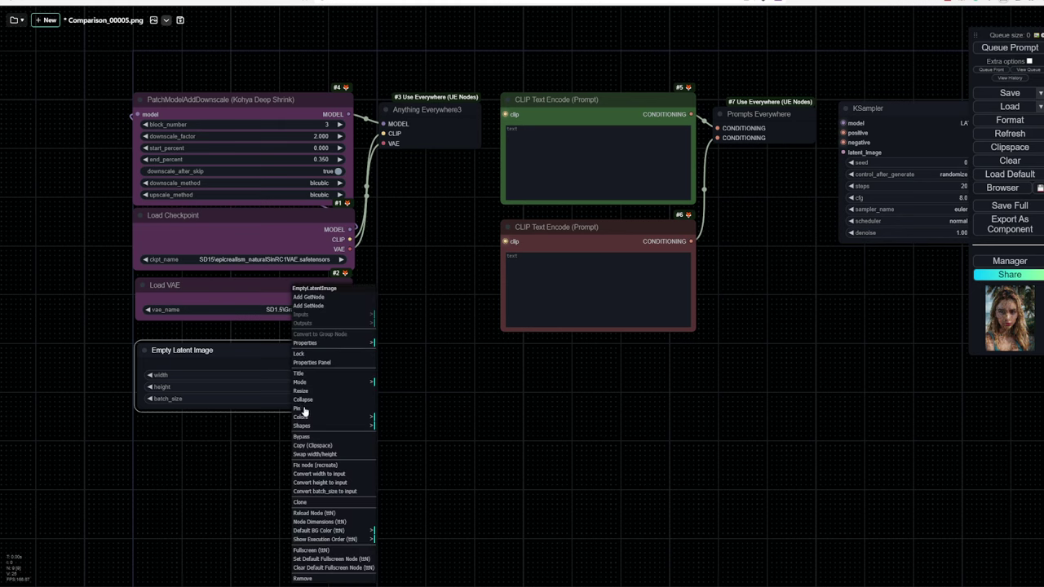
left_click(401, 465)
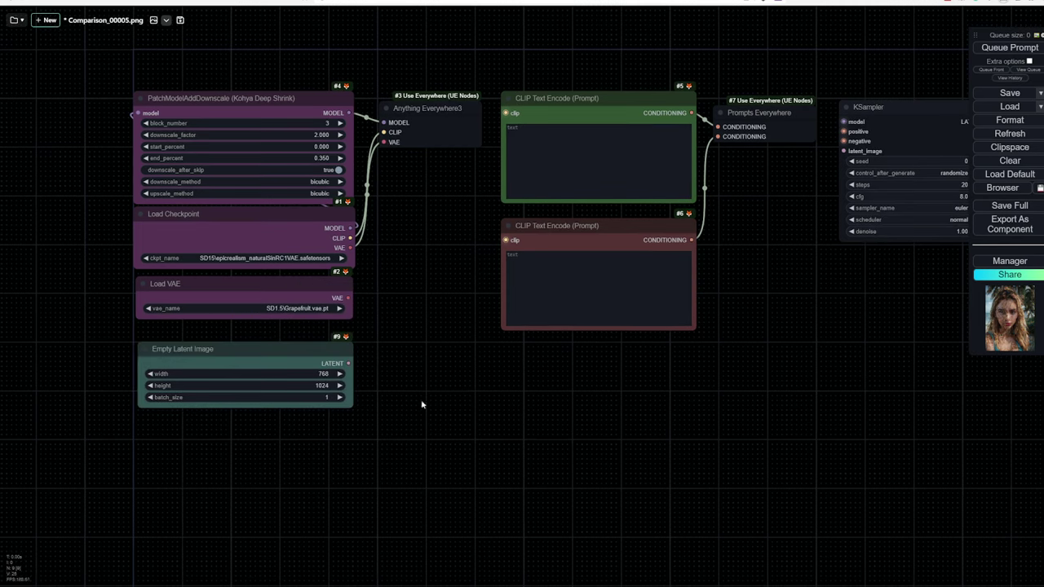
scroll(401, 350, "down", 1)
left_click_drag(410, 317, 370, 365)
left_click_drag(313, 406, 345, 418)
left_click(350, 432)
type("ever")
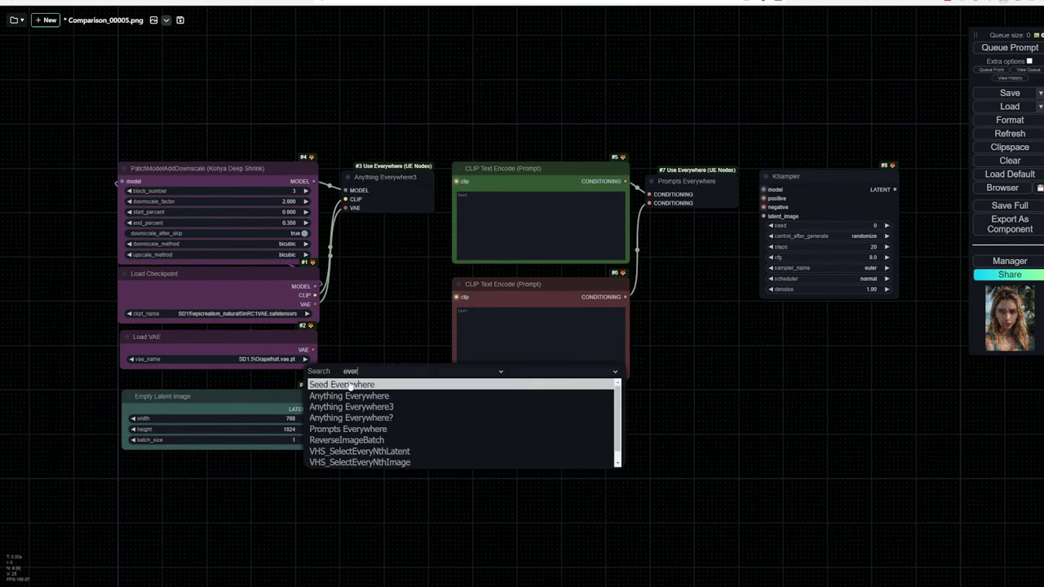
left_click(355, 430)
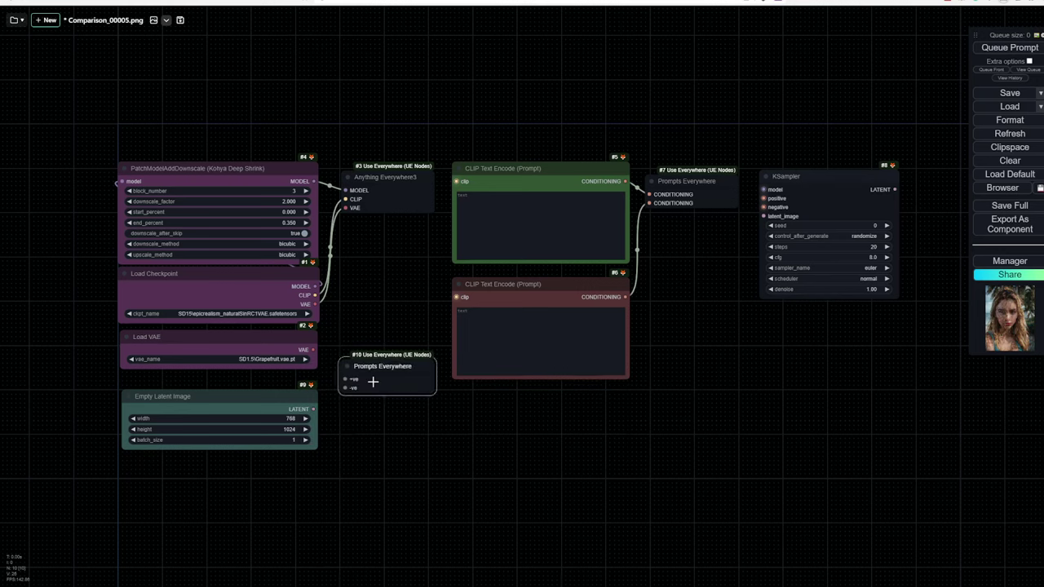
key("Delete")
double_click(351, 406)
type("every")
left_click(352, 431)
mouse_move(366, 419)
left_mouse_down()
mouse_move(339, 414)
mouse_move(338, 397)
left_mouse_up()
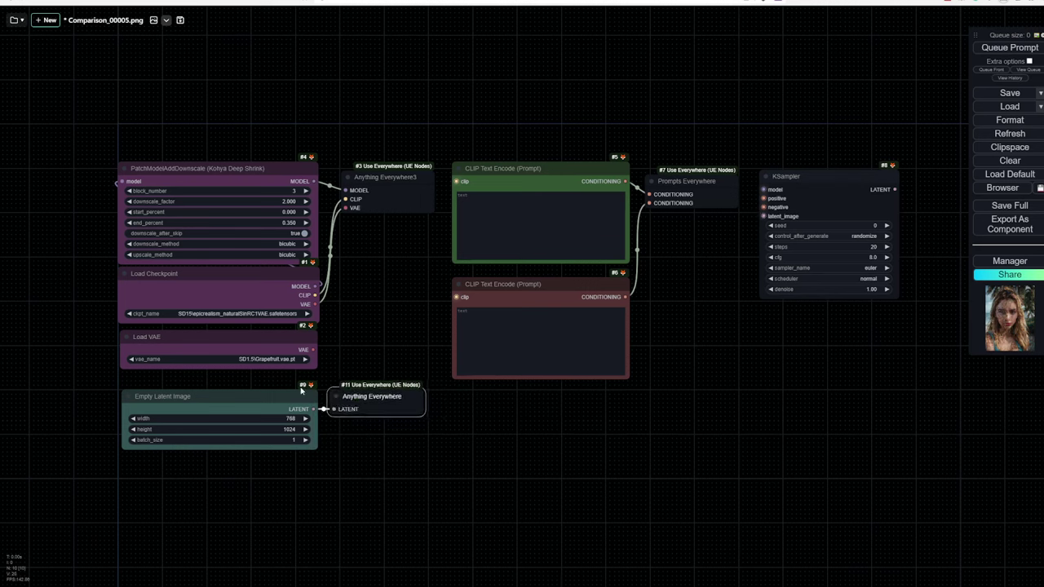
left_click_drag(577, 424, 454, 433)
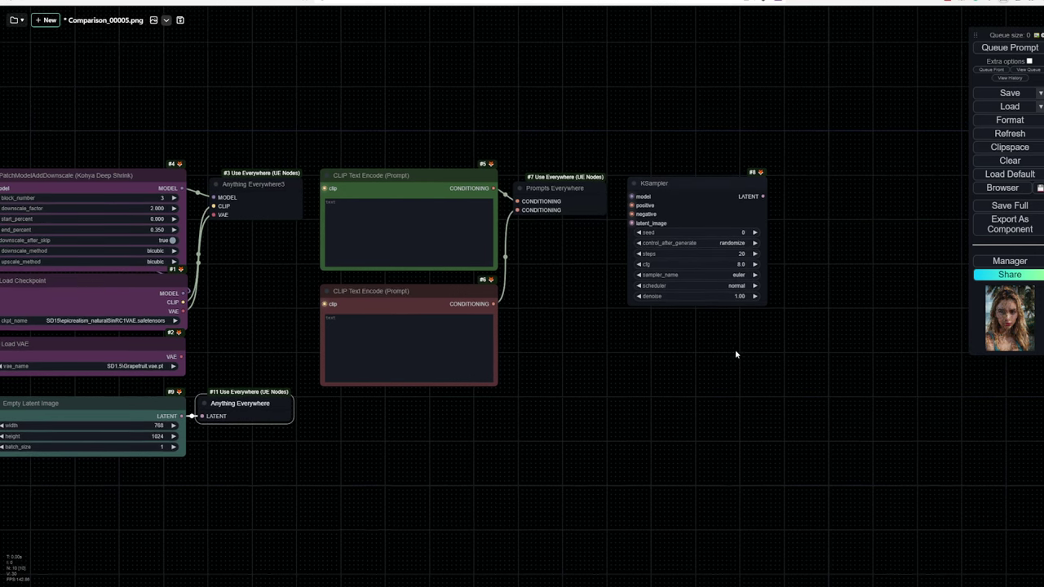
scroll(620, 375, "down", 2)
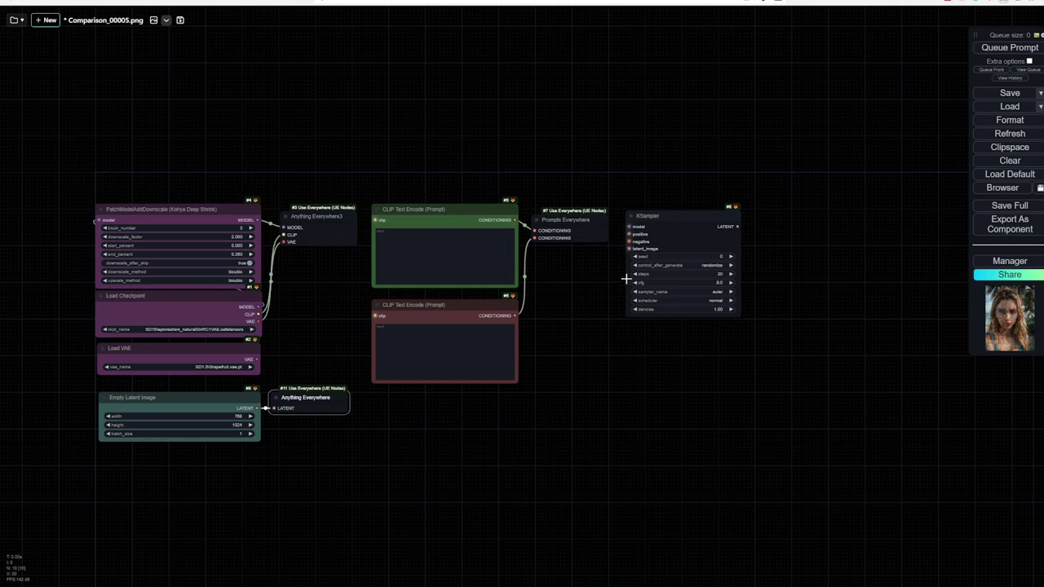
left_click_drag(630, 248, 584, 375)
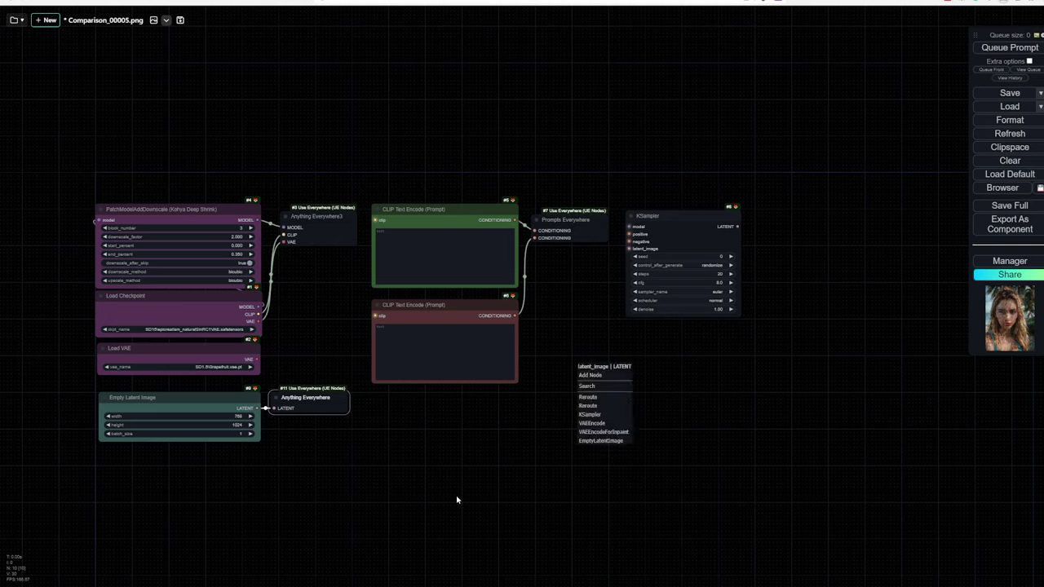
left_click(421, 486)
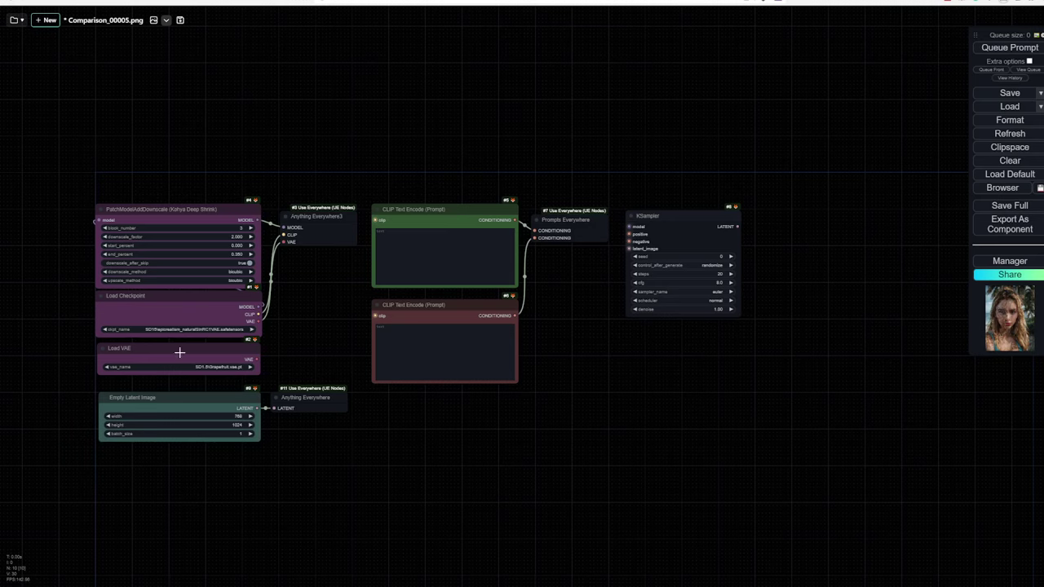
Connect KSampler LATENT to a new VAE Decode feeding a Preview Image.
mouse_move(736, 226)
left_mouse_down()
mouse_move(801, 228)
mouse_move(791, 217)
mouse_move(877, 233)
mouse_move(663, 341)
mouse_move(744, 509)
left_mouse_up()
left_click(816, 268)
left_click(872, 284)
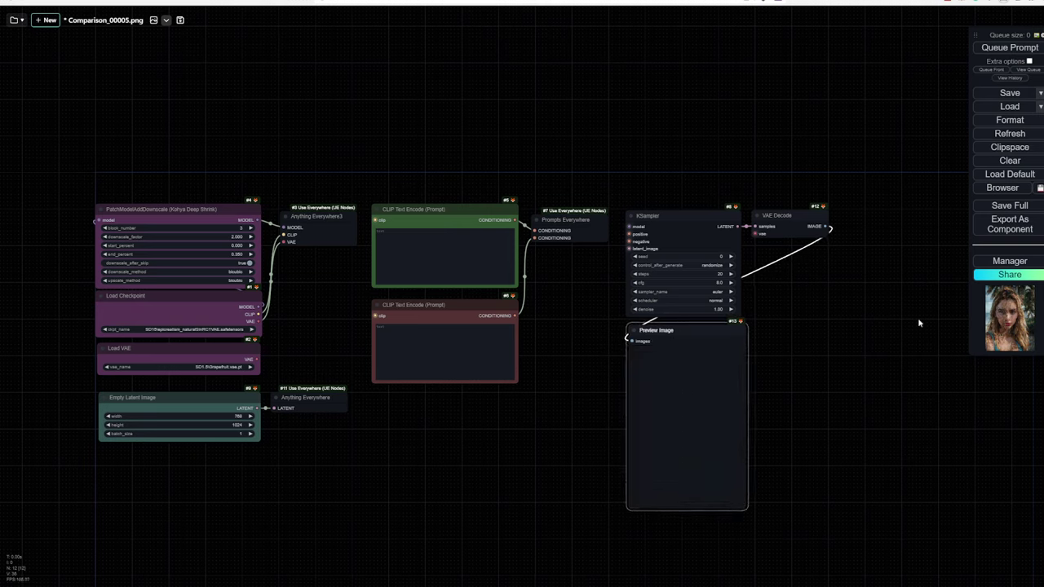
Paste the positive and negative prompt text into the two CLIP Text Encode boxes.
left_click(473, 257)
key("ctrl+v")
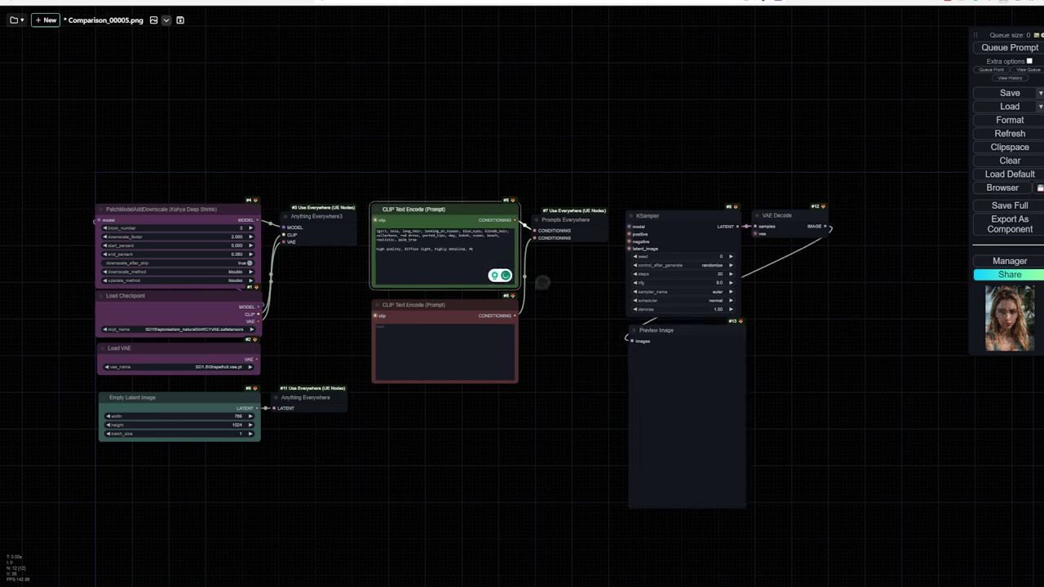
left_click(445, 346)
type("blurry, malformed, distorted, naked, embedding:UnrealisticDream, freckles, (naked, NSFW:1.25)")
left_click(825, 358)
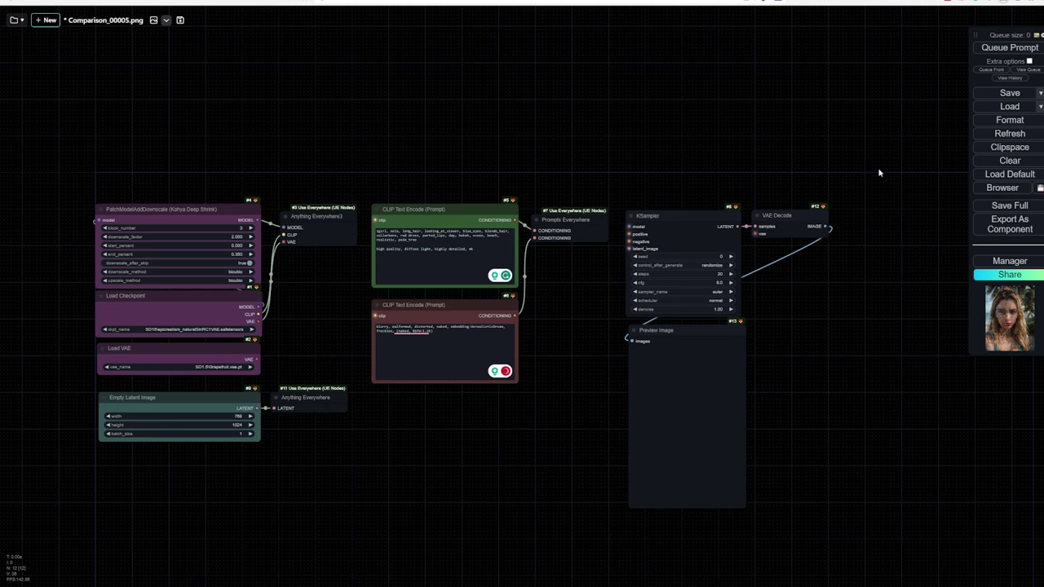
Generate a first portrait and enlarge the Preview Image to fit it.
left_click(1011, 49)
left_click_drag(839, 303, 724, 242)
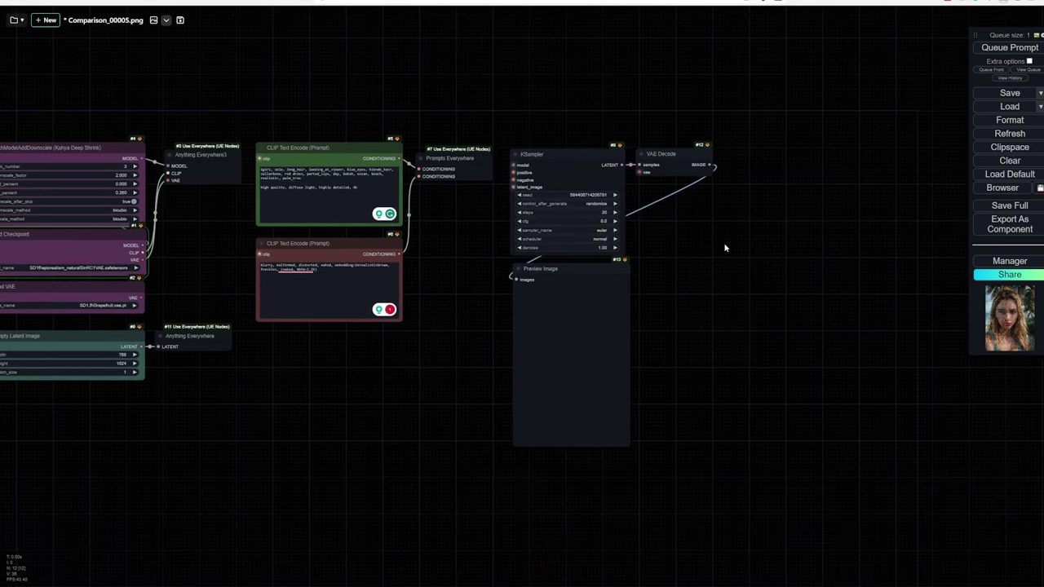
scroll(714, 281, "down", 1)
left_click_drag(716, 285, 744, 292)
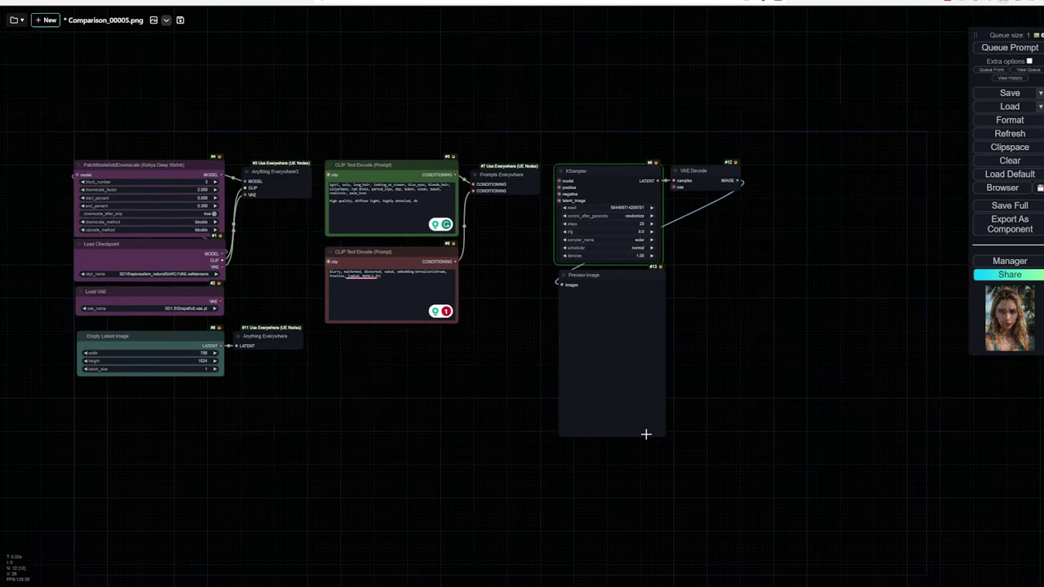
left_click_drag(664, 437, 773, 449)
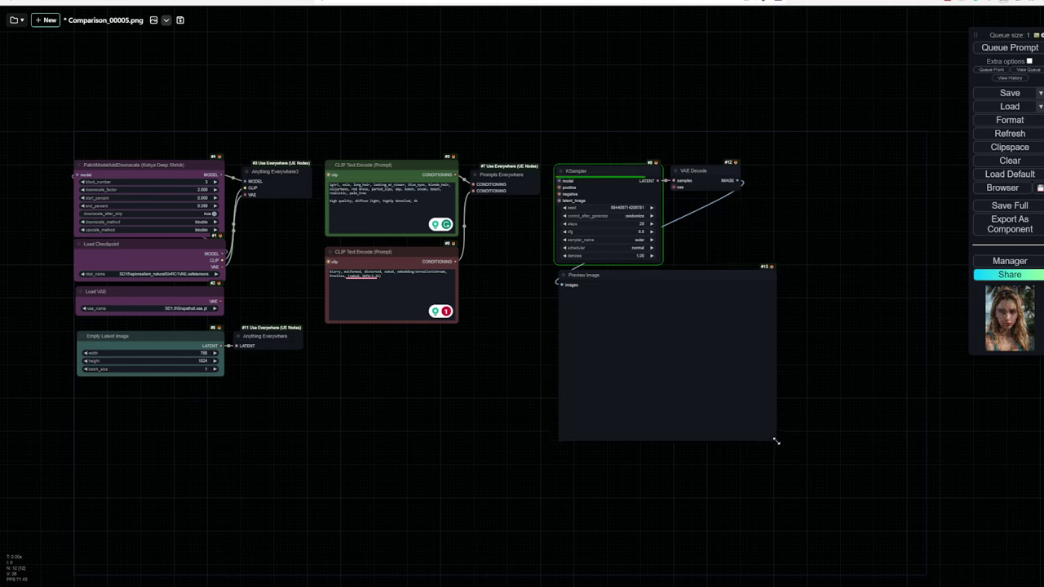
left_click_drag(771, 448, 695, 478)
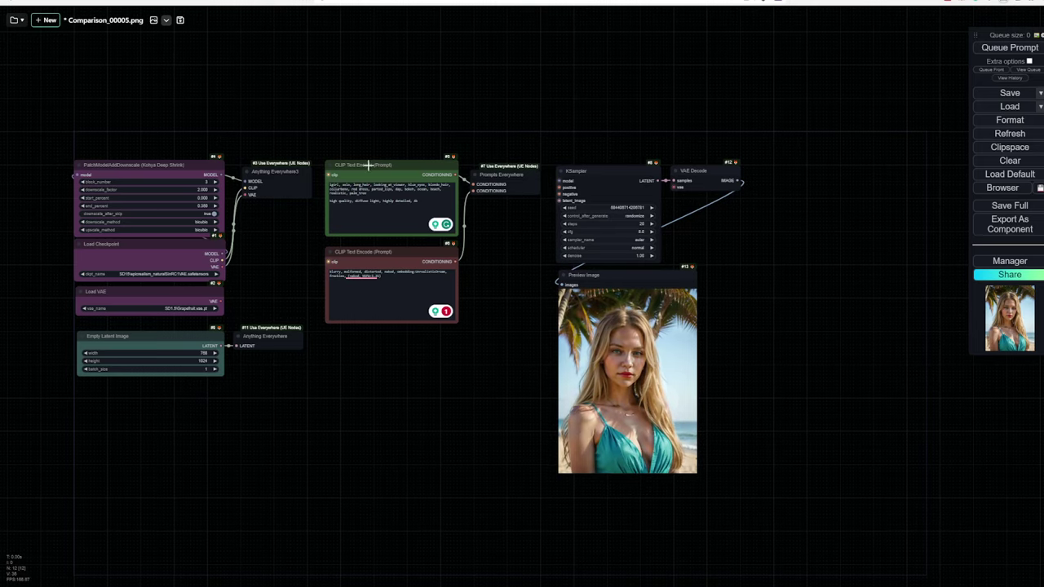
scroll(638, 336, "up", 5)
scroll(639, 336, "up", 2)
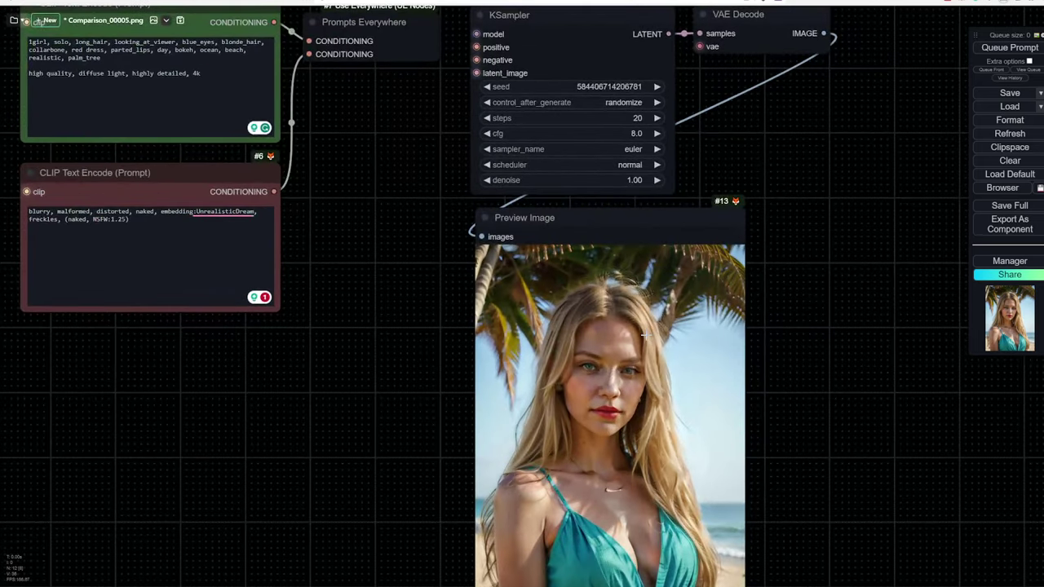
scroll(644, 336, "down", 8)
left_click_drag(434, 341, 457, 349)
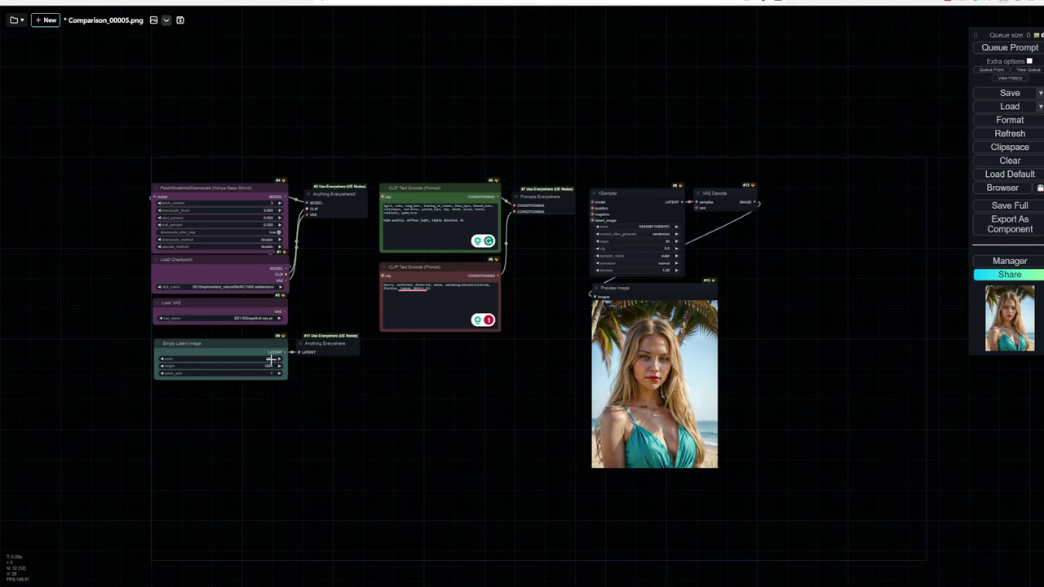
Switch Load VAE to vae-ft-mse-840000, wire it to Anything Everywhere, and regenerate.
left_click(276, 318)
left_click(298, 351)
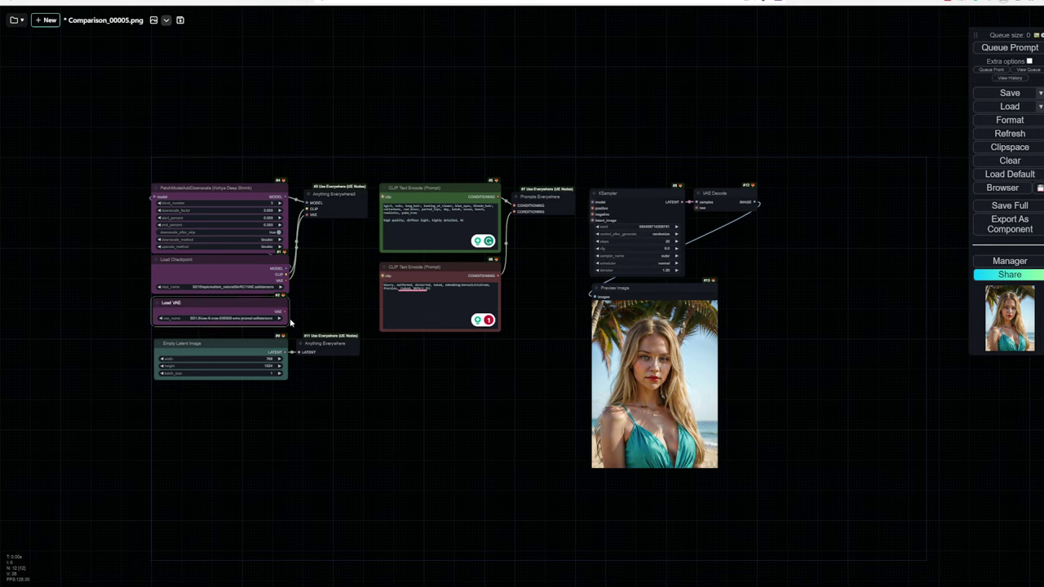
left_click_drag(285, 311, 308, 214)
left_click(1010, 48)
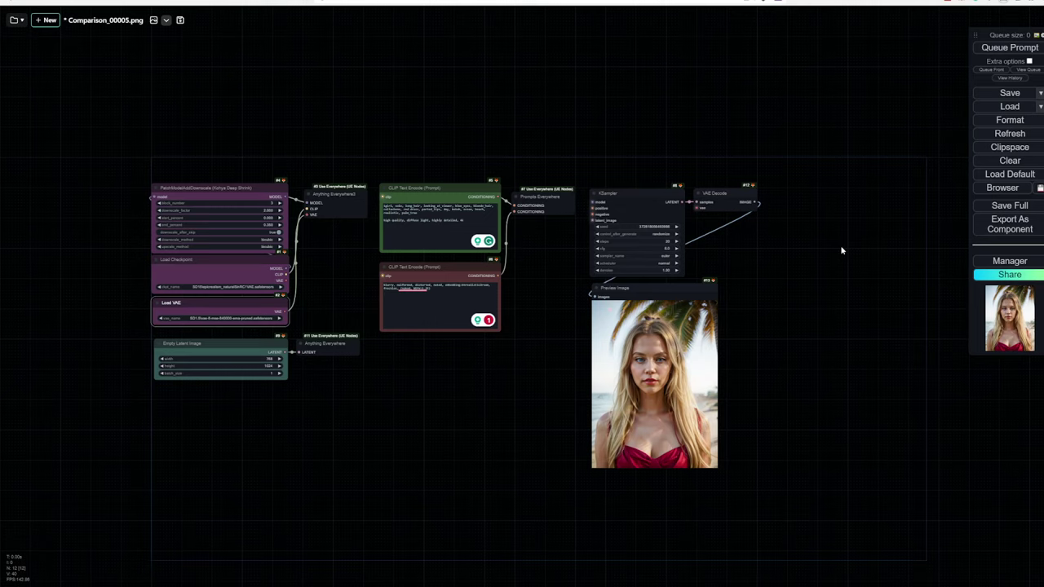
Add a widened Global Seed (Inspire) node below the Empty Latent Image.
left_click(204, 419)
double_click(204, 419)
type("globl")
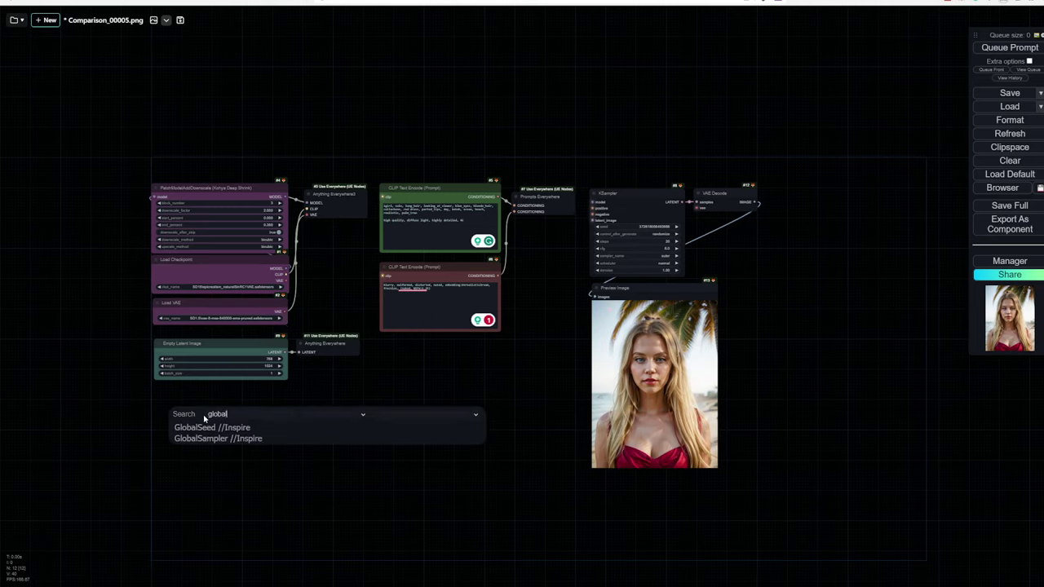
left_click(197, 428)
left_click_drag(233, 409, 189, 399)
left_click_drag(254, 440, 286, 439)
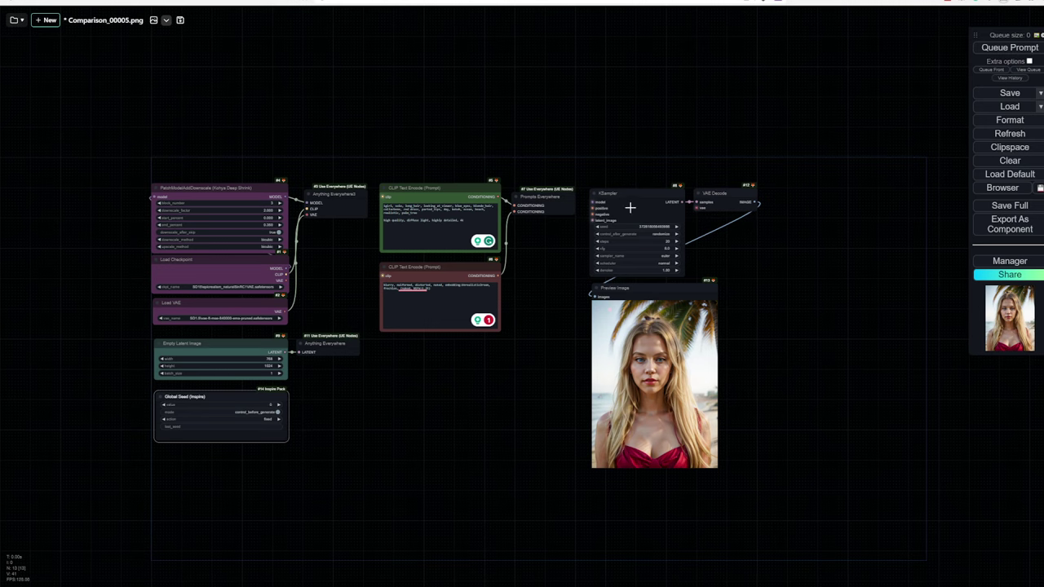
Set the Global Seed action to fixed.
scroll(267, 416, "up", 5)
left_click(264, 421)
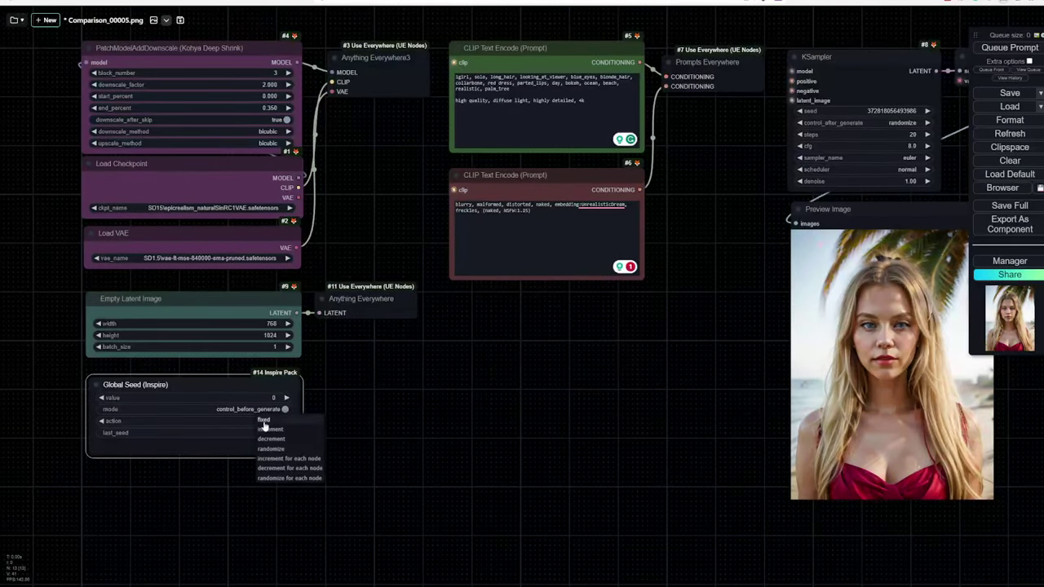
left_click(499, 427)
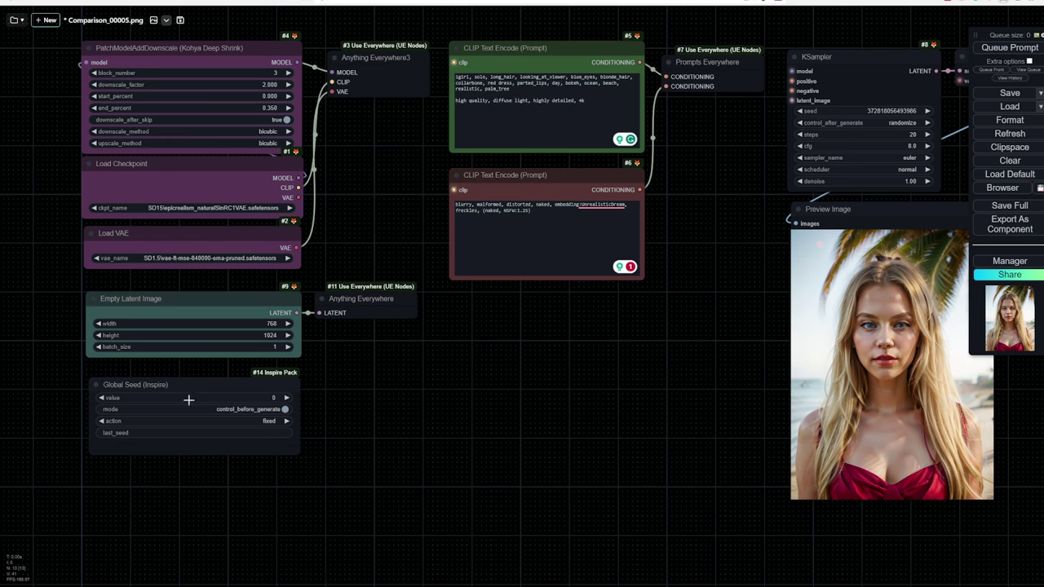
scroll(611, 304, "down", 3)
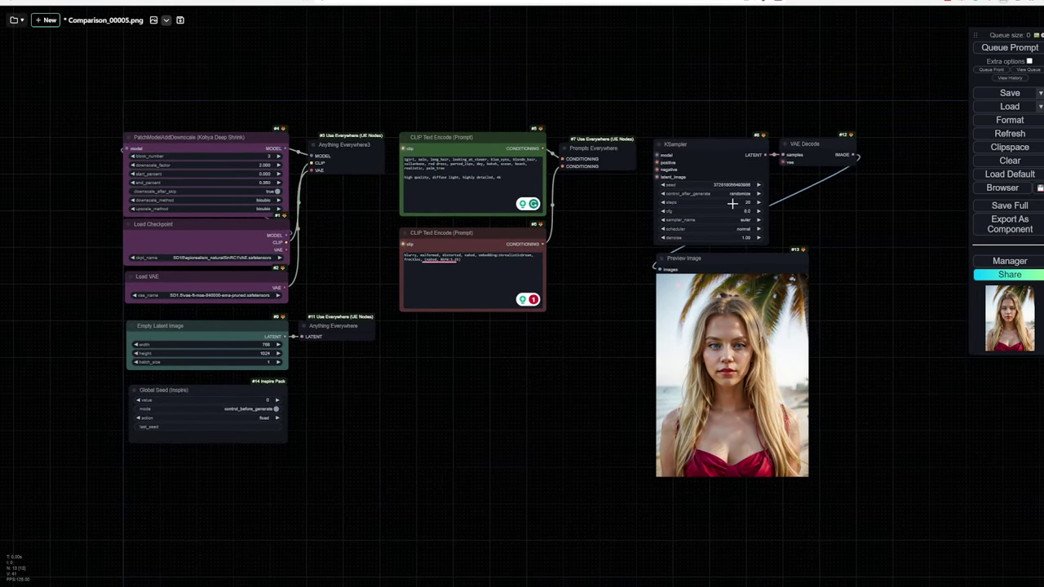
left_click(248, 420)
Set the KSampler sampler to dpmpp_2m and the scheduler to karras.
left_click_drag(633, 290, 543, 297)
left_click(653, 230)
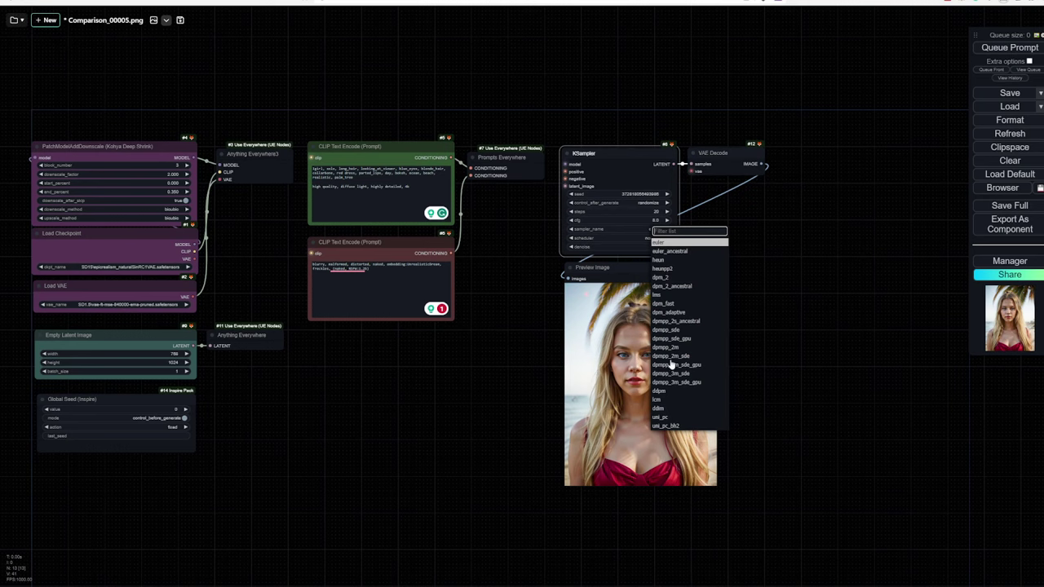
left_click(669, 348)
left_click(656, 238)
left_click(660, 250)
Queue a new generation using the dpmpp_2m karras settings.
left_click(1020, 49)
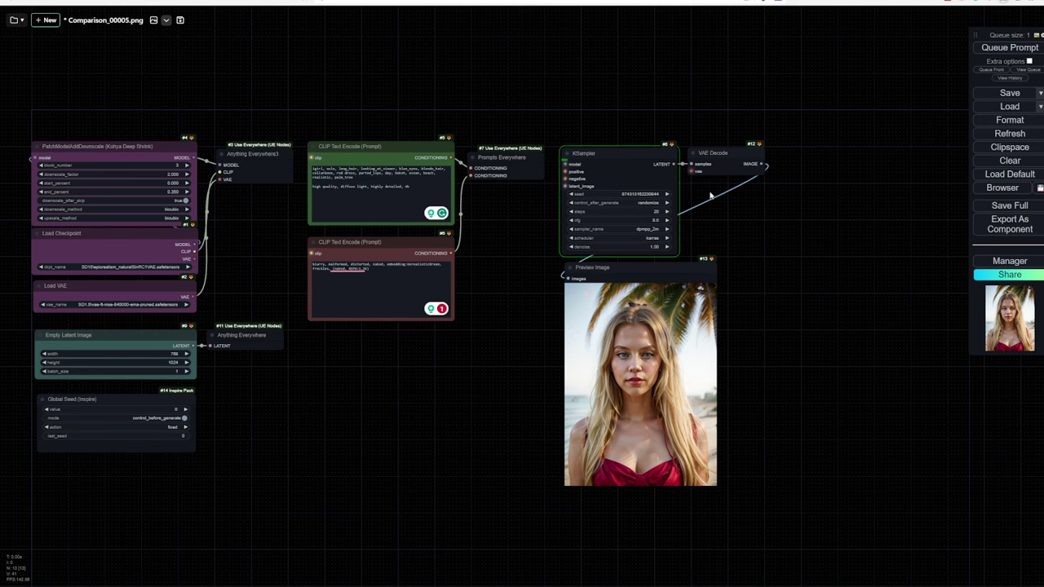
left_click_drag(569, 102, 663, 163)
scroll(664, 159, "down", 3)
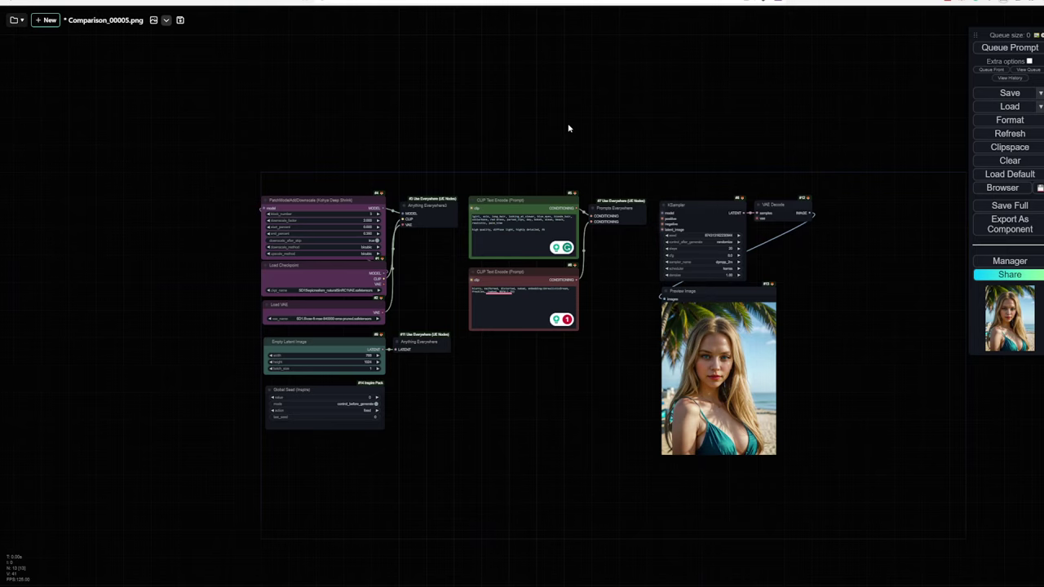
Pick a new colour for the Global Seed node from its Colors menu, then deselect it.
left_click_drag(571, 116, 566, 177)
right_click(330, 448)
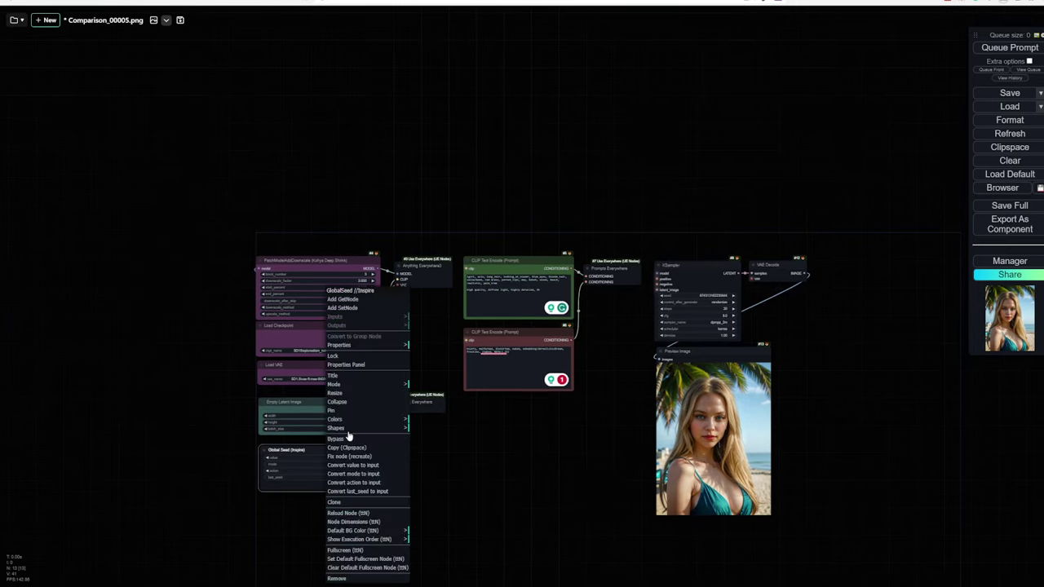
left_click(343, 419)
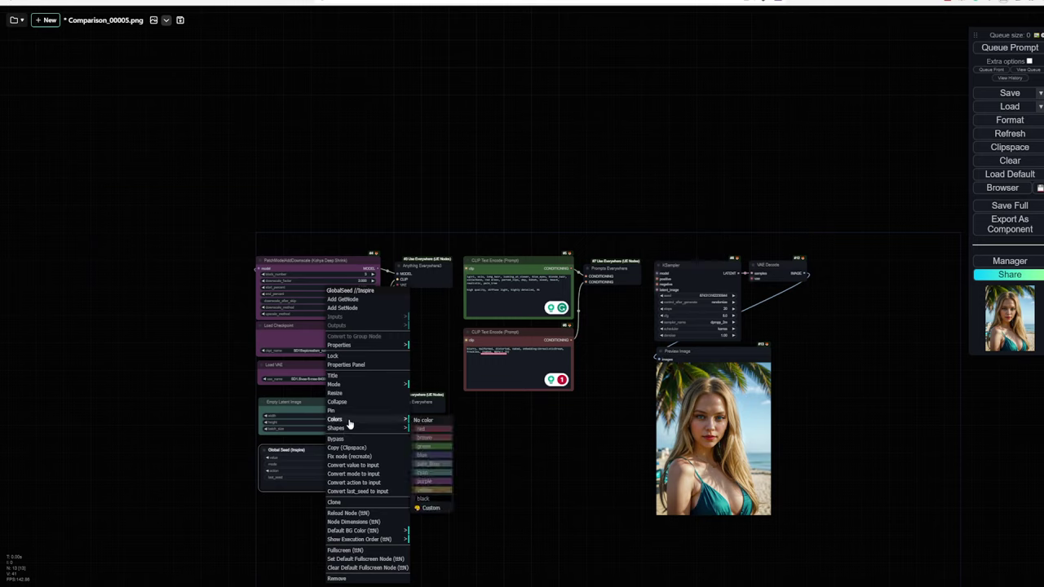
left_click(438, 461)
left_click(544, 138)
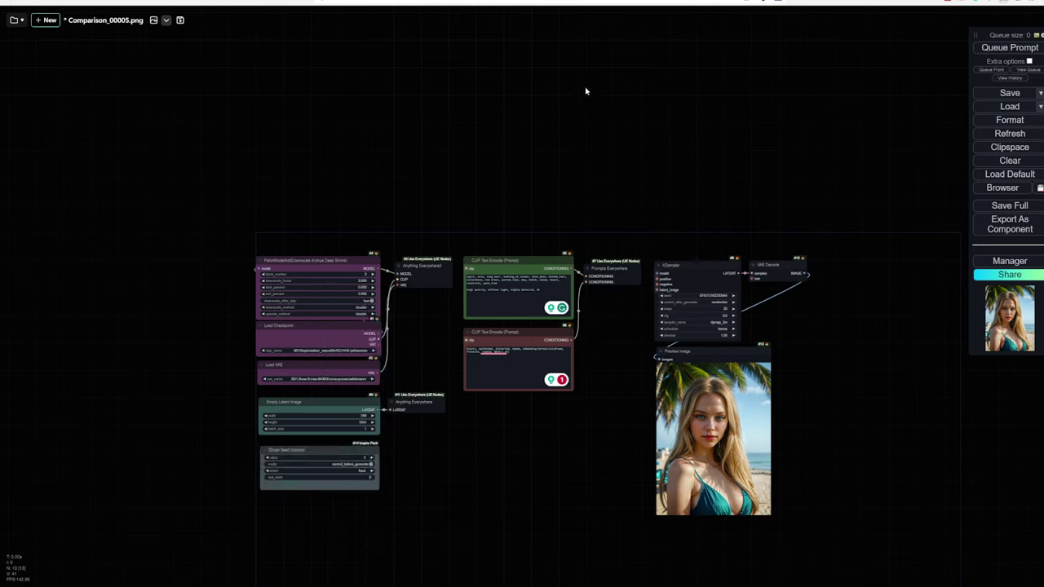
Add an Apply IPAdapter FaceID node above the workflow and pull a link from its ipadapter input.
double_click(574, 144)
type("faceid")
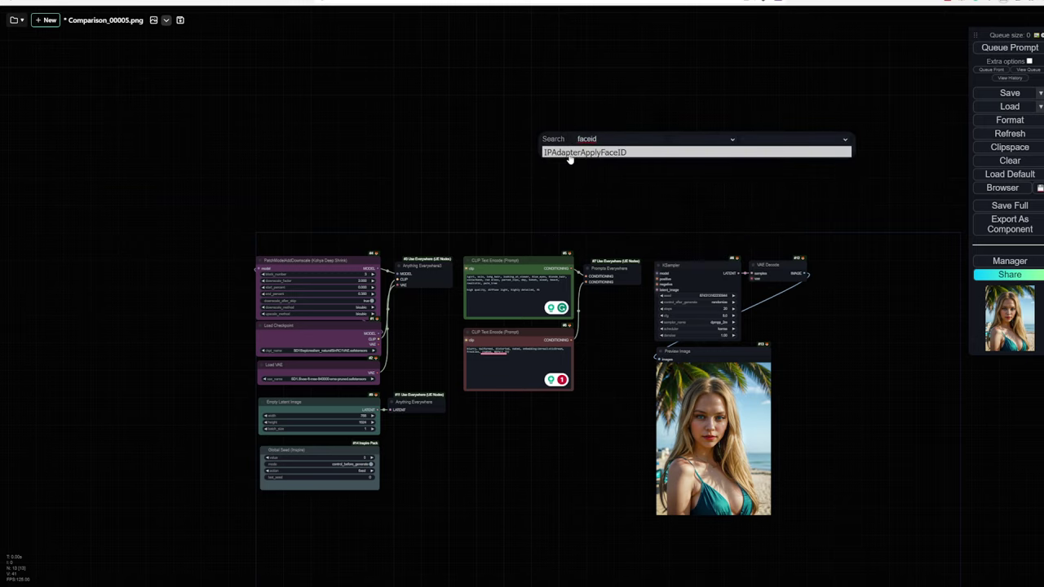
left_click(610, 153)
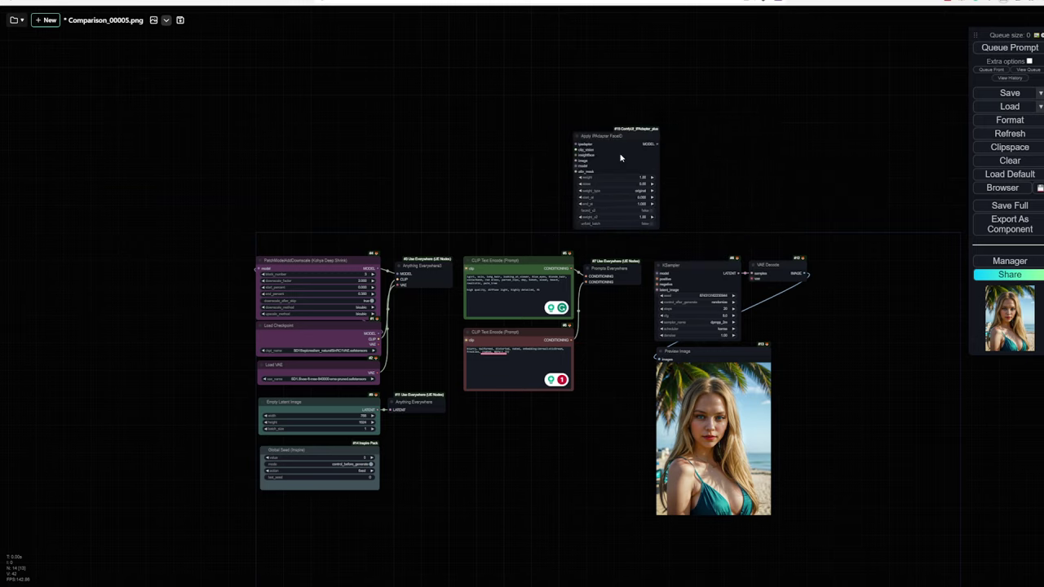
mouse_move(627, 138)
left_mouse_down()
mouse_move(597, 120)
mouse_move(601, 112)
left_mouse_up()
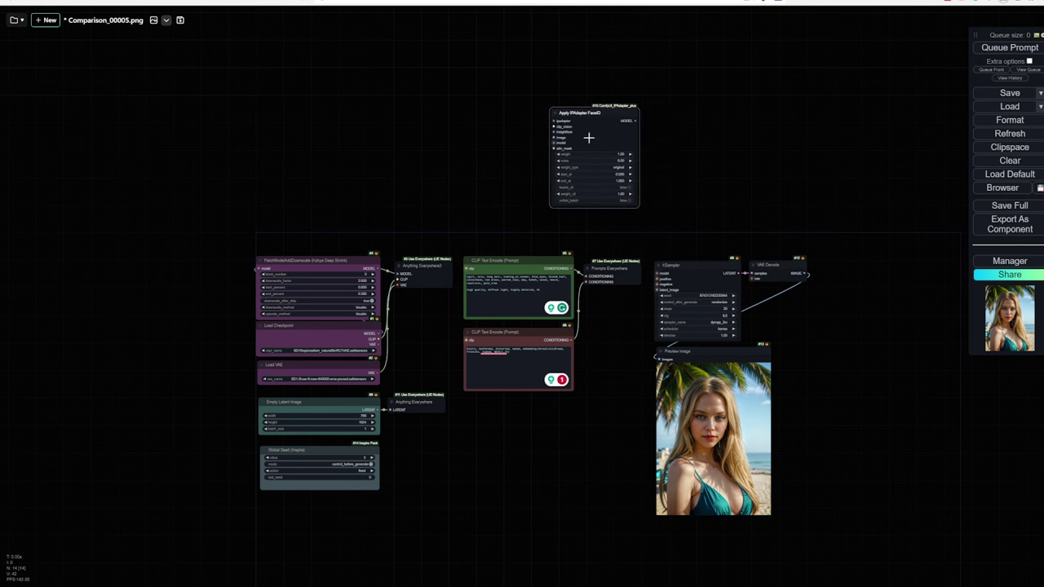
scroll(520, 149, "up", 3)
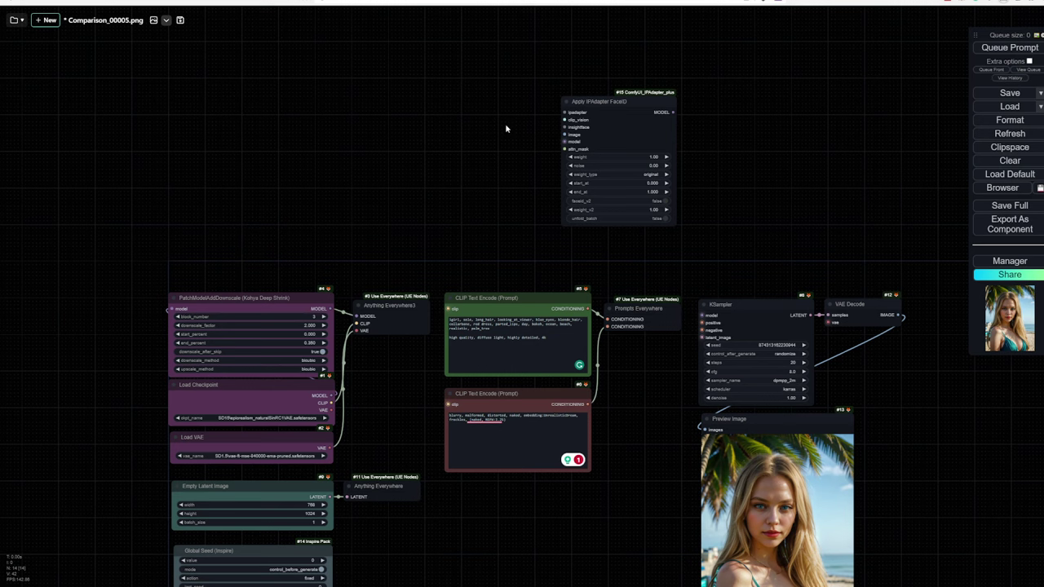
scroll(506, 128, "down", 1)
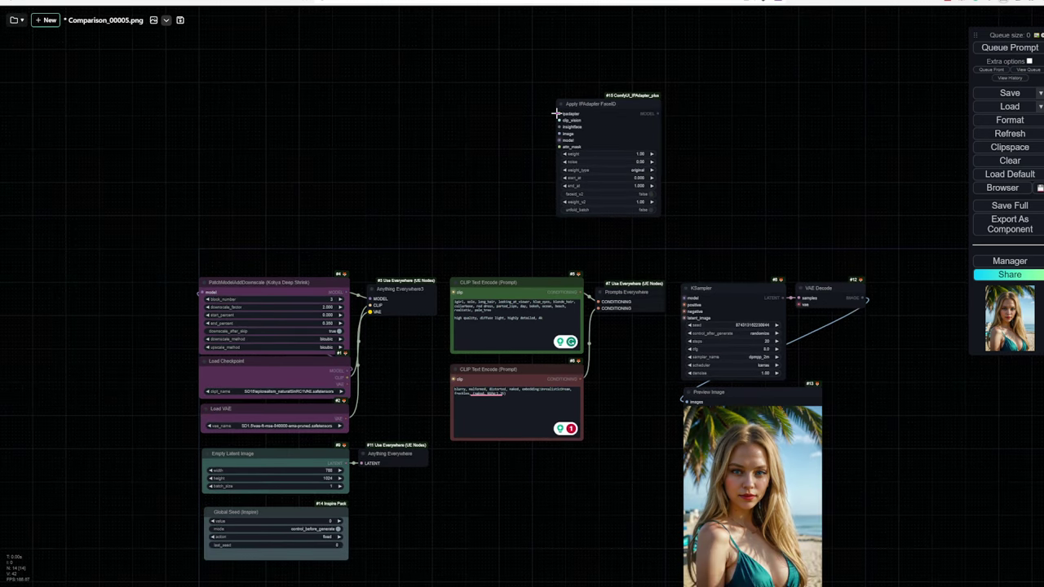
left_click_drag(558, 114, 492, 88)
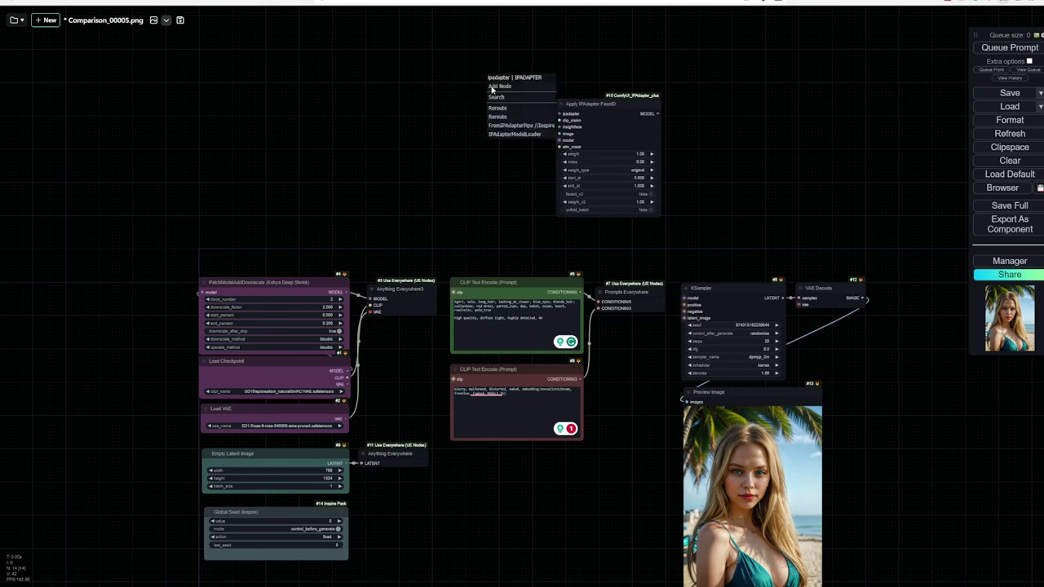
Add a Load IPAdapter Model node with ip-adapter-faceid-plusv2_sd15.bin feeding the FaceID node.
left_click(497, 135)
left_click_drag(565, 78, 478, 77)
left_click(473, 99)
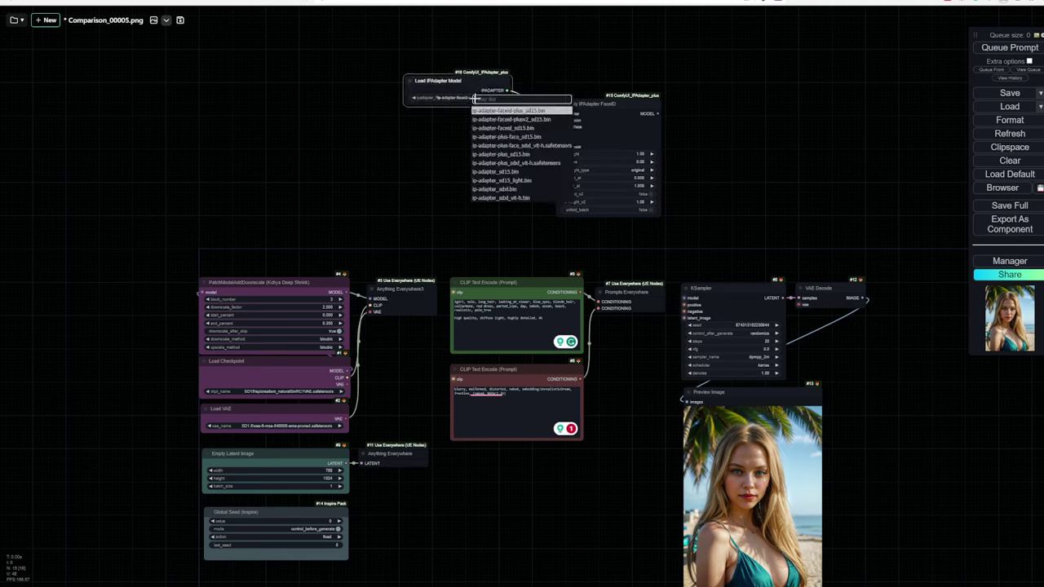
left_click(524, 120)
mouse_move(474, 83)
left_mouse_down()
mouse_move(486, 81)
mouse_move(477, 77)
left_mouse_up()
Create a Load CLIP Vision node for the FaceID clip_vision input.
left_click_drag(559, 120, 351, 122)
left_click(479, 165)
left_click(517, 144)
left_click_drag(420, 131, 432, 160)
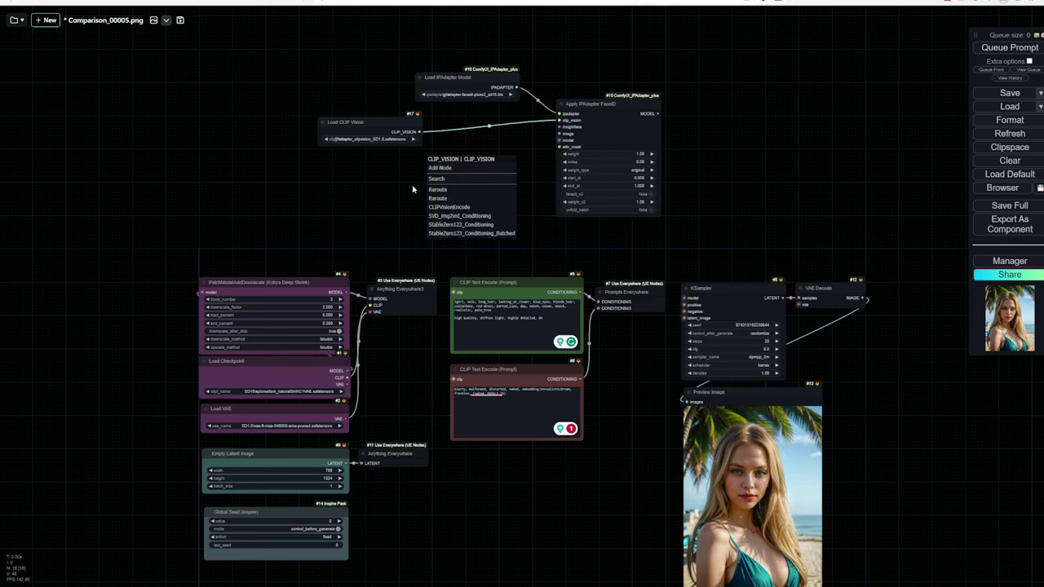
Paste a new Anything Everywhere node fed by CLIP_VISION and delete the direct clip_vision link.
left_click(395, 461)
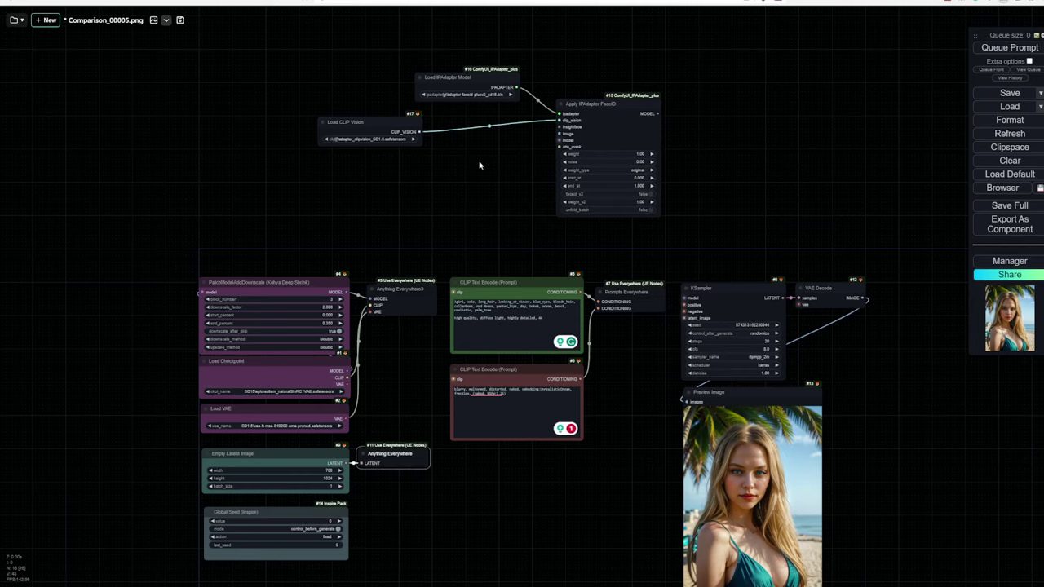
key("ctrl+v")
mouse_move(489, 149)
left_mouse_down()
mouse_move(451, 141)
mouse_move(444, 155)
left_mouse_up()
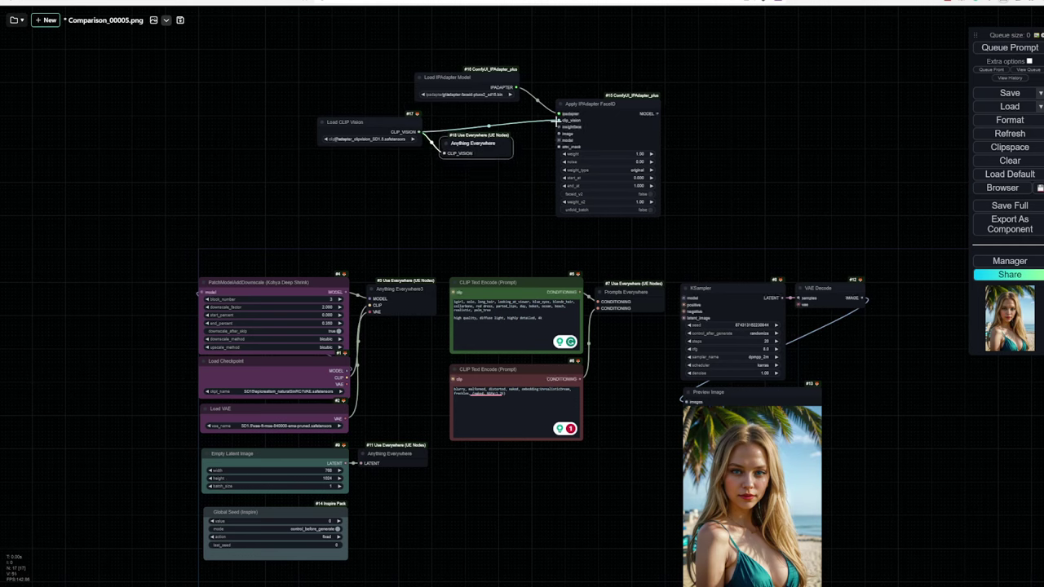
mouse_move(559, 120)
left_mouse_down()
mouse_move(463, 146)
mouse_move(487, 114)
left_mouse_up()
Rearrange the Load CLIP Vision, Load IPAdapter Model and FaceID nodes.
left_click(417, 122)
left_click_drag(417, 122, 452, 124)
left_click(463, 76)
left_click_drag(462, 77, 402, 84)
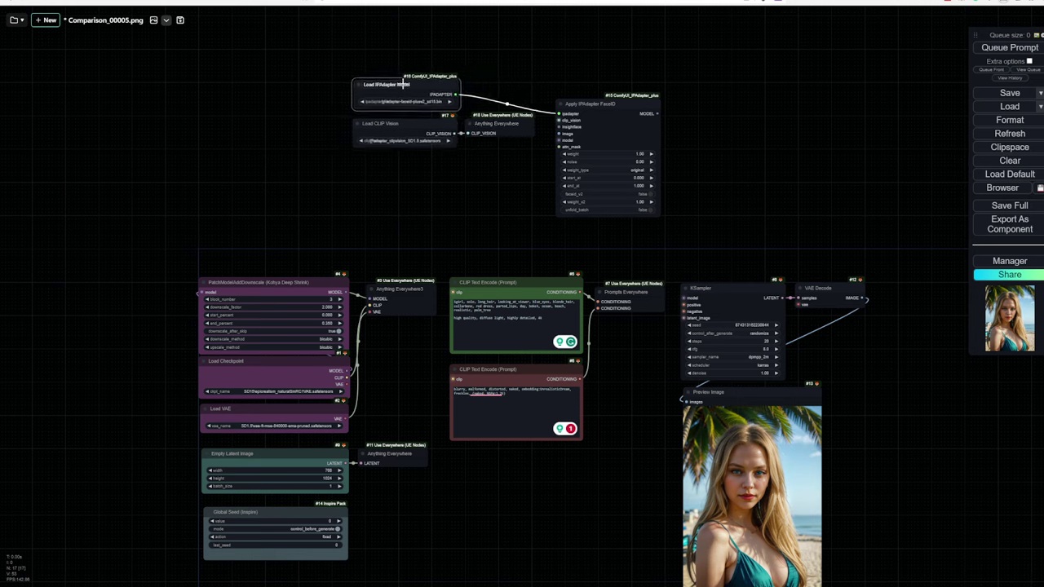
left_click_drag(628, 104, 618, 118)
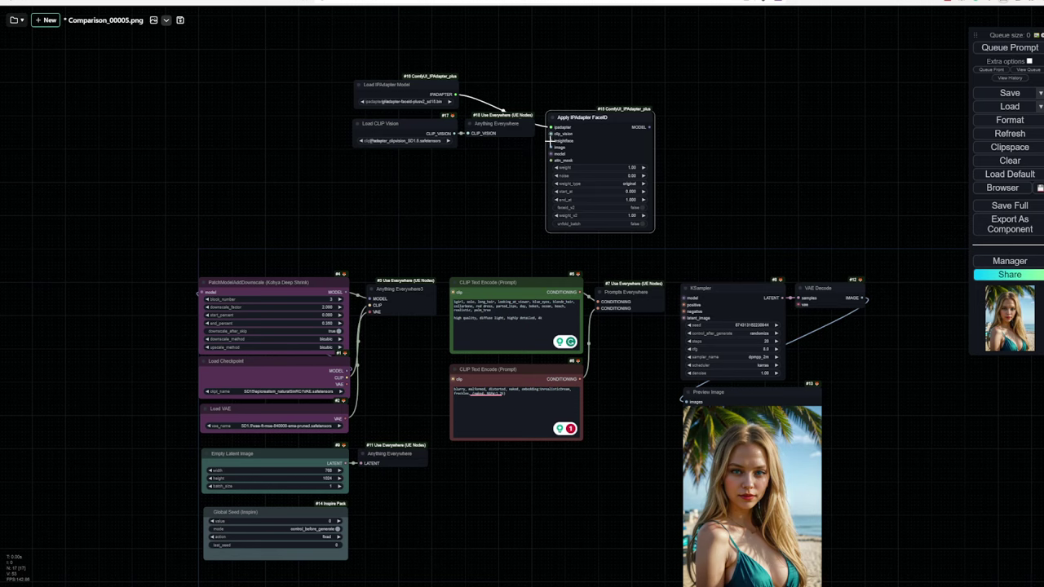
Add a Load InsightFace node feeding the FaceID insightface input, below Load CLIP Vision.
left_click_drag(551, 140, 467, 160)
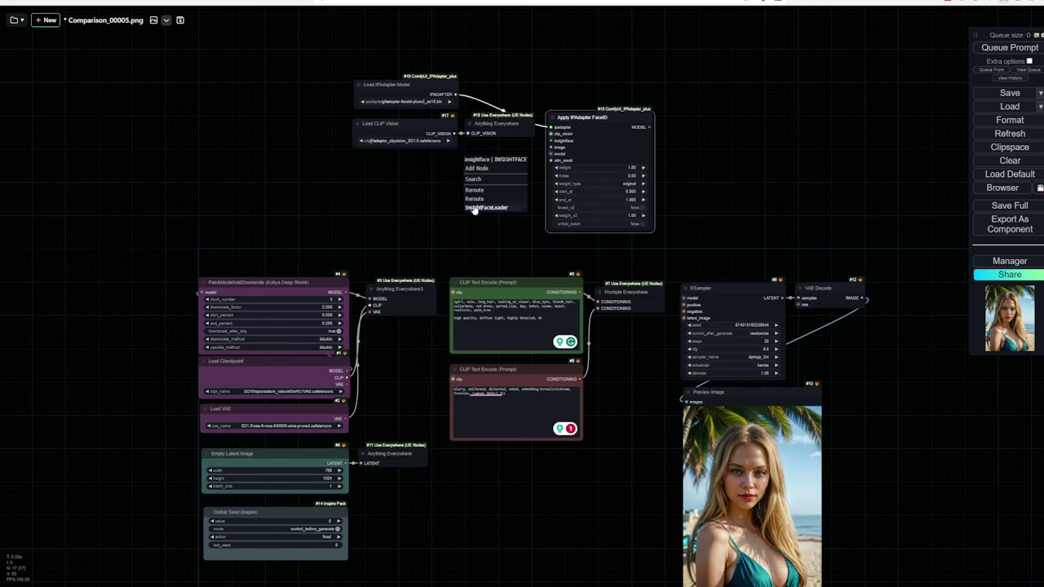
left_click(486, 207)
left_click_drag(370, 187, 360, 158)
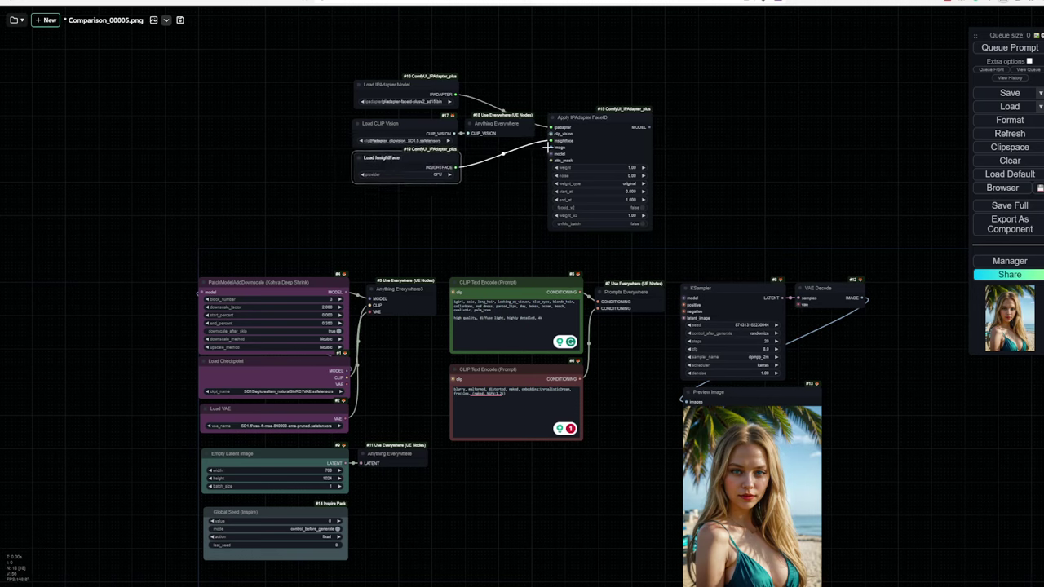
Add a Load Image node with tropical_beach.png feeding the FaceID image input.
left_click_drag(493, 179, 640, 234)
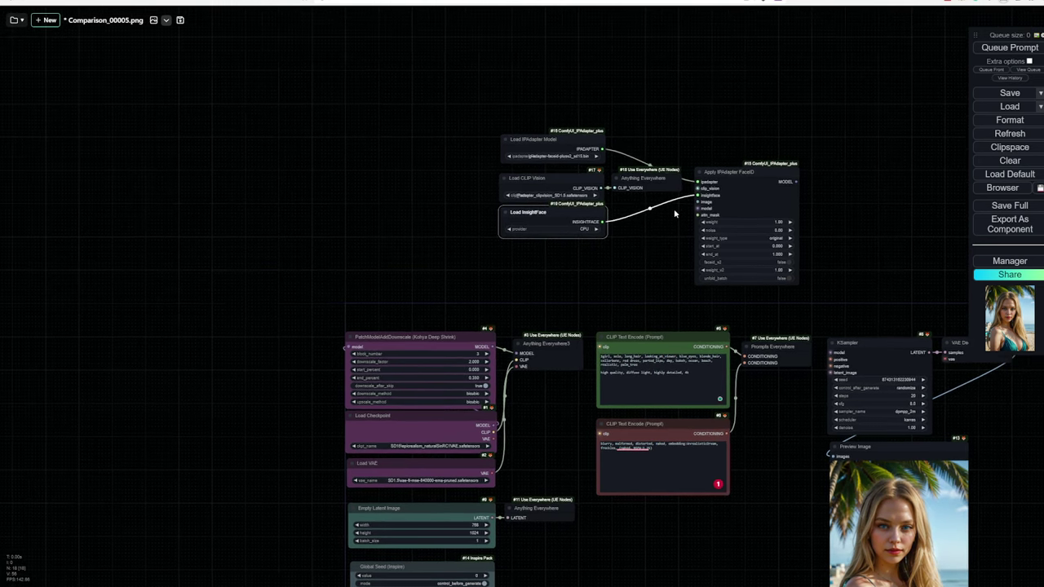
mouse_move(700, 199)
left_mouse_down()
mouse_move(433, 168)
mouse_move(433, 156)
left_mouse_up()
left_click(460, 219)
left_click_drag(499, 189, 423, 161)
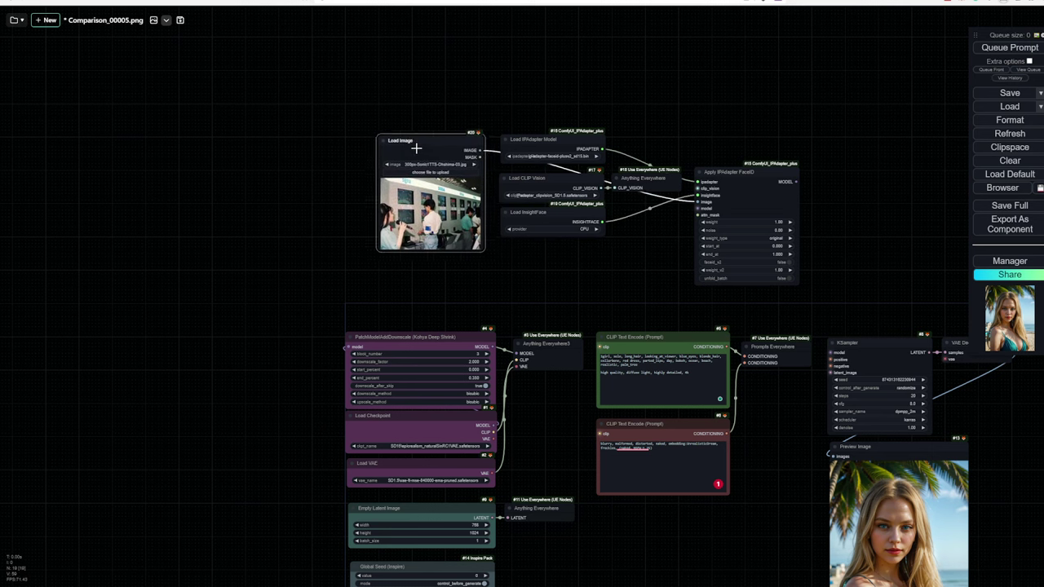
left_click(422, 161)
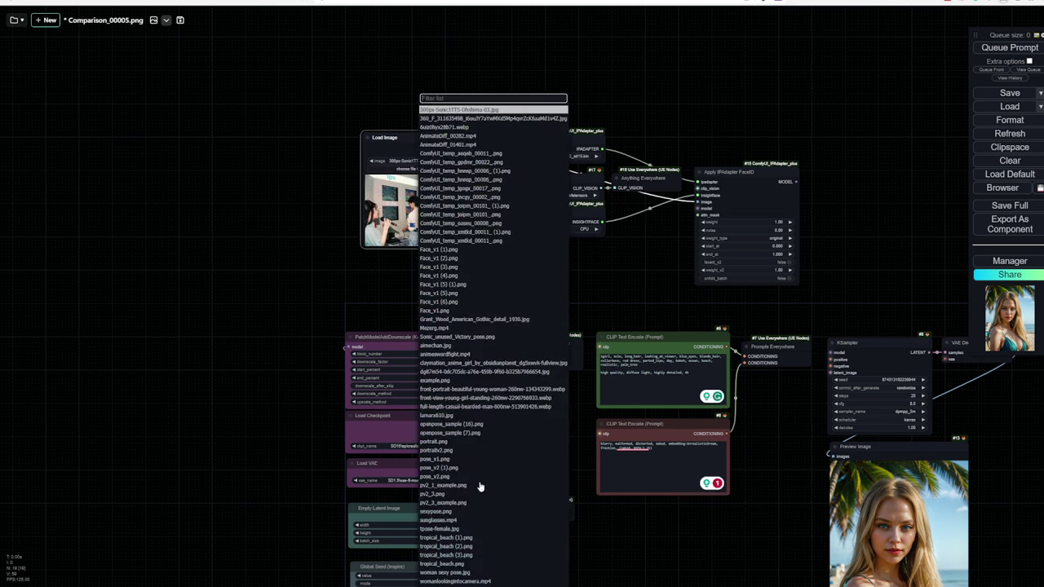
left_click(461, 565)
scroll(493, 273, "up", 1)
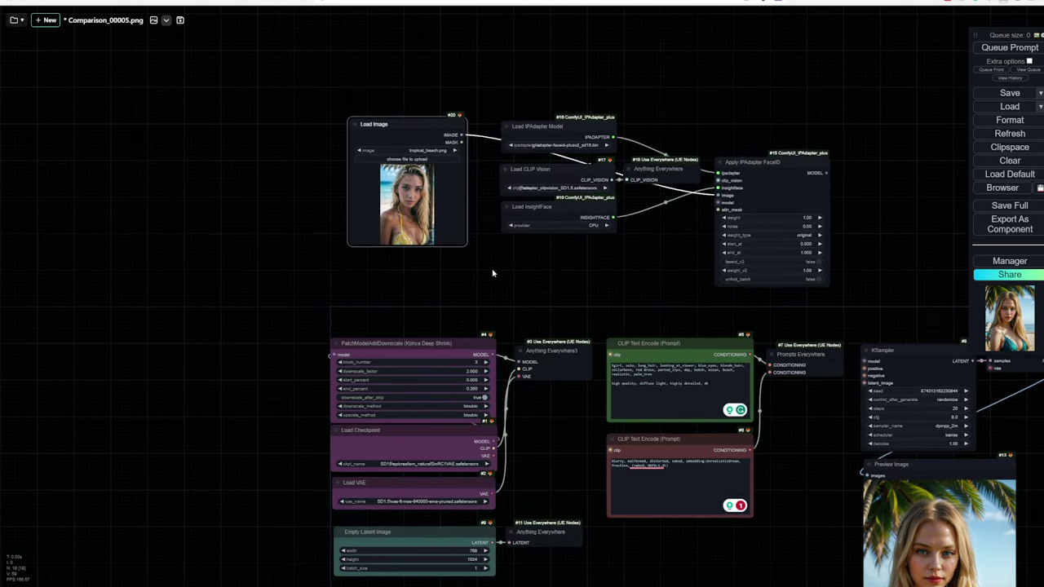
scroll(502, 275, "up", 4)
scroll(494, 275, "up", 1)
scroll(522, 274, "up", 3)
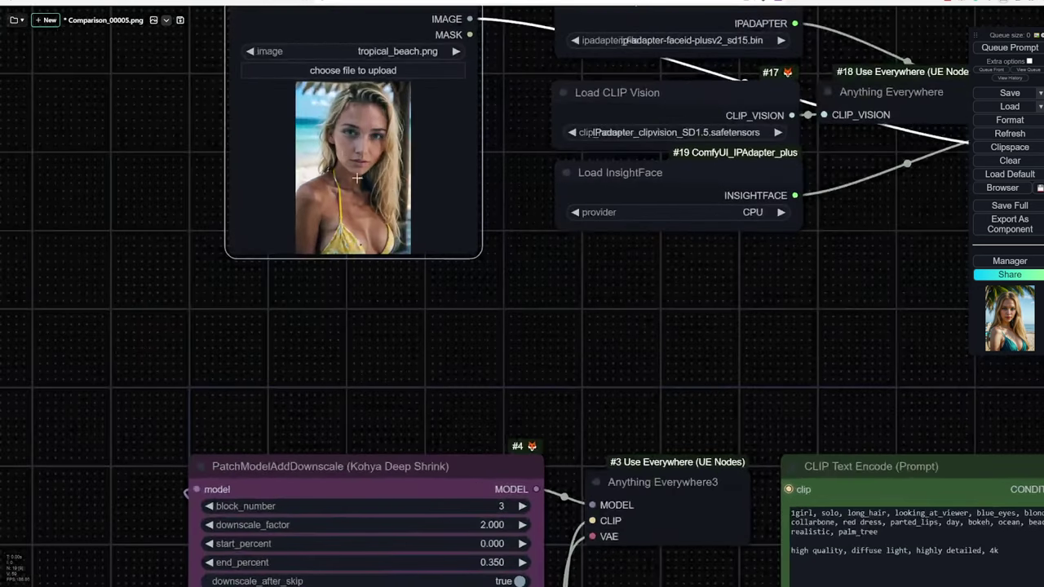
scroll(683, 279, "down", 1)
scroll(734, 287, "down", 3)
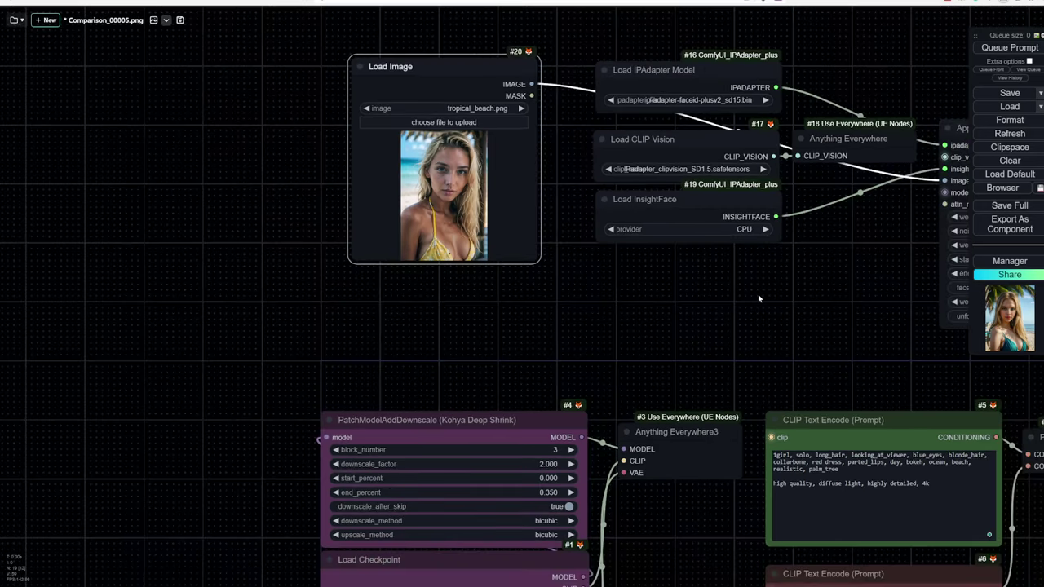
scroll(620, 269, "down", 2)
scroll(565, 286, "up", 2)
left_click_drag(675, 286, 569, 267)
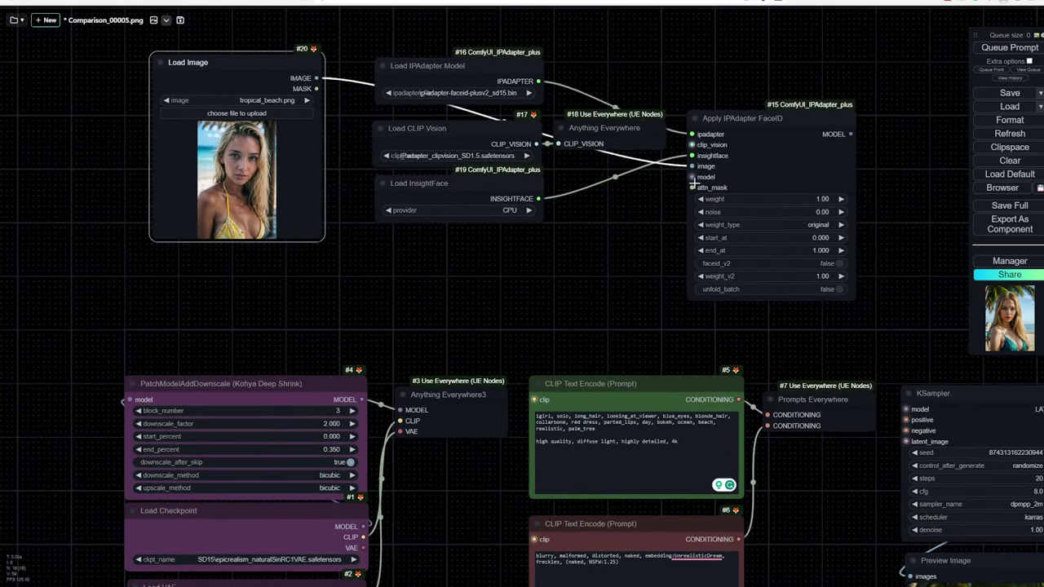
scroll(556, 312, "down", 3)
scroll(541, 233, "down", 2)
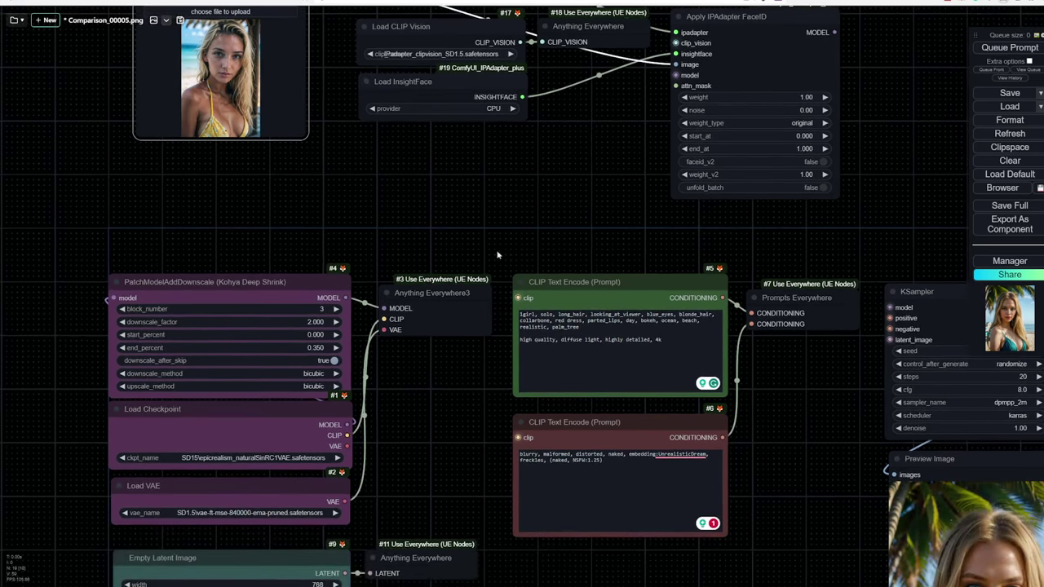
left_click_drag(577, 154, 568, 219)
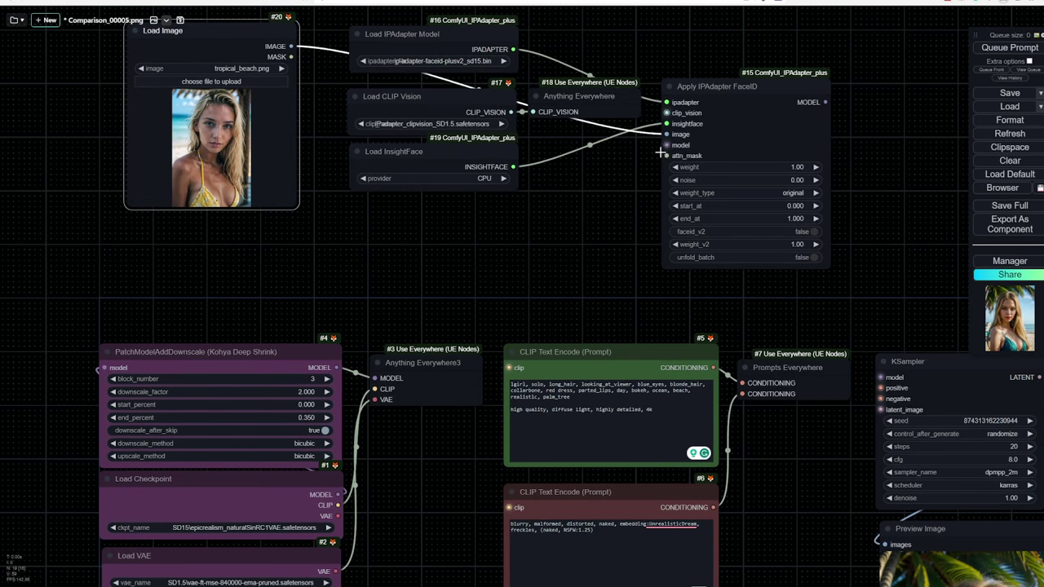
Add a LoraLoaderModelOnly node with the faceid plus v2 sd15 LoRA feeding the FaceID model input.
double_click(516, 240)
type("lora")
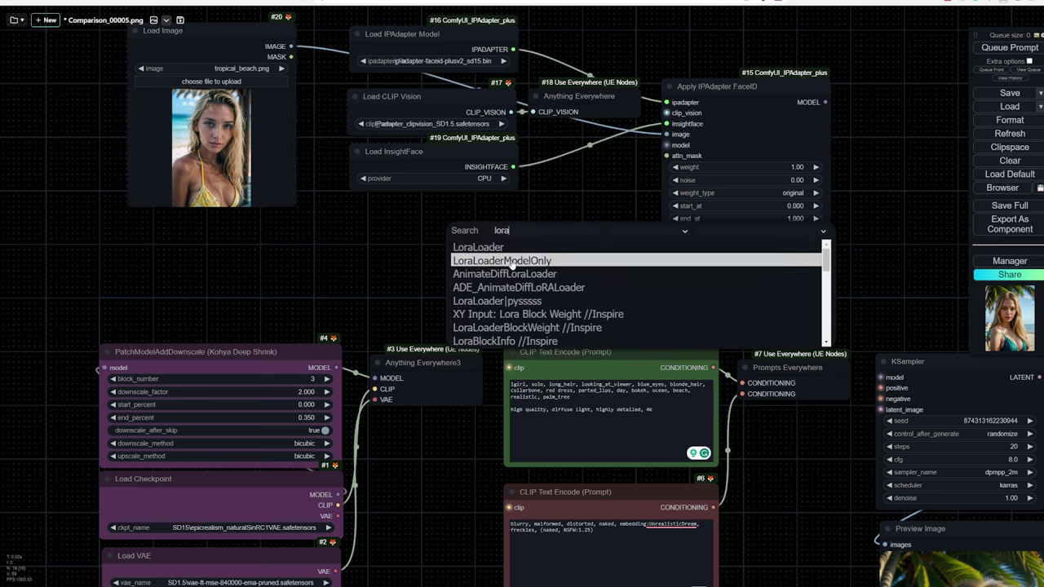
left_click(512, 261)
left_click_drag(582, 230, 417, 211)
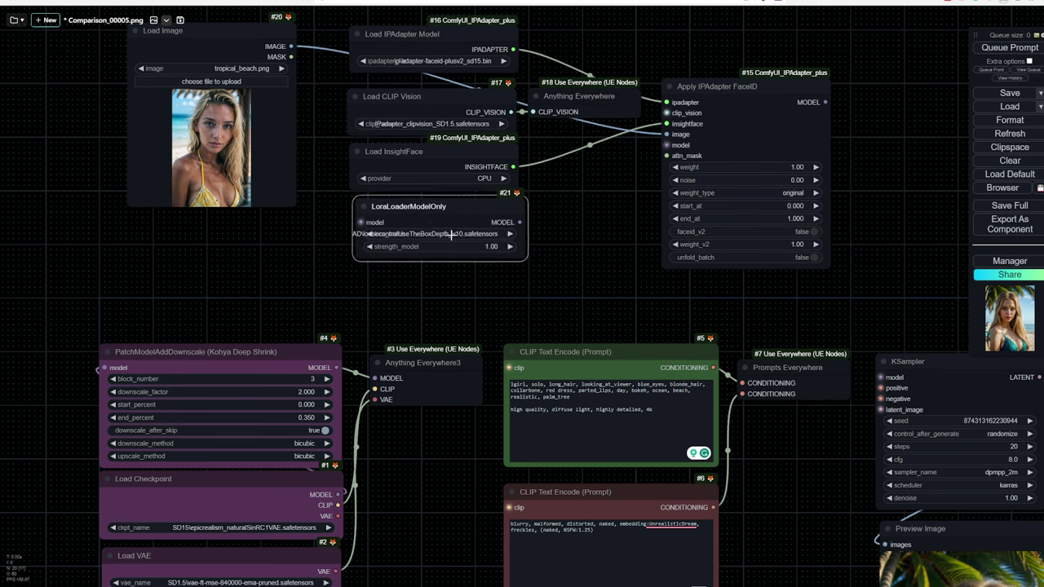
left_click(451, 234)
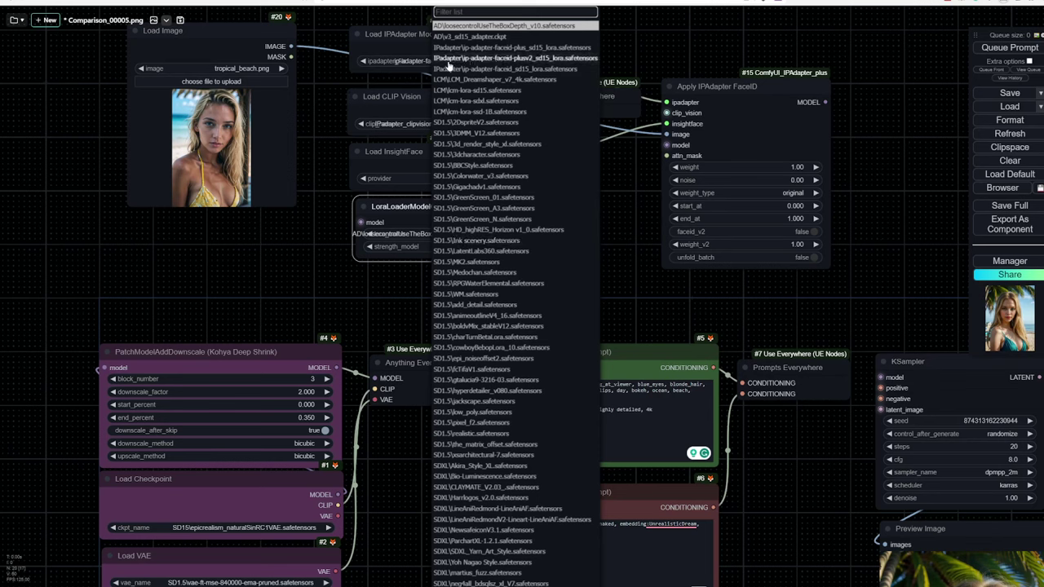
left_click(530, 59)
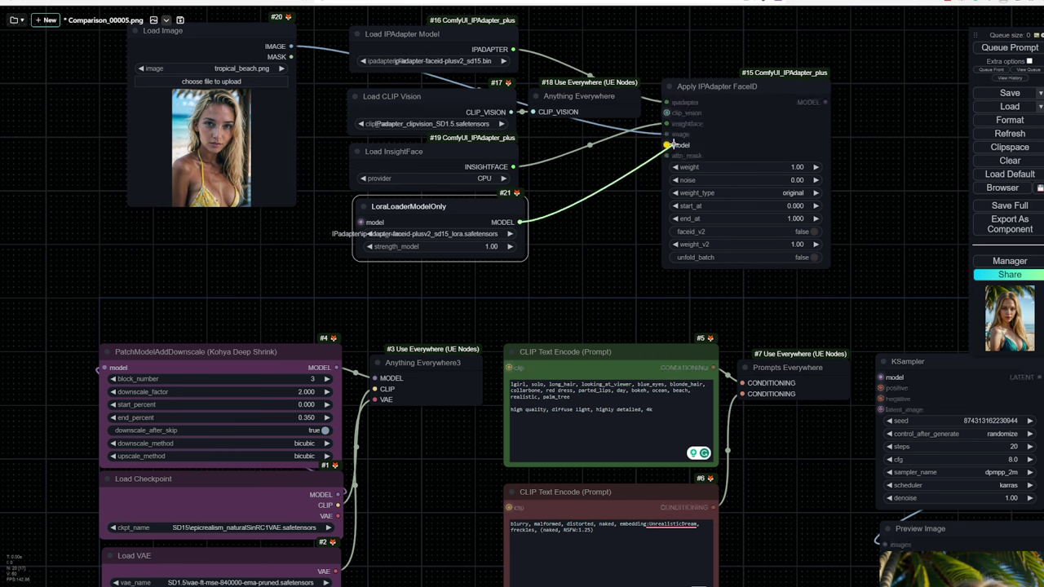
left_click_drag(538, 216, 666, 145)
Set the LoRA strength_model to 0.60 and the FaceID weight to 0.90.
left_click(492, 246)
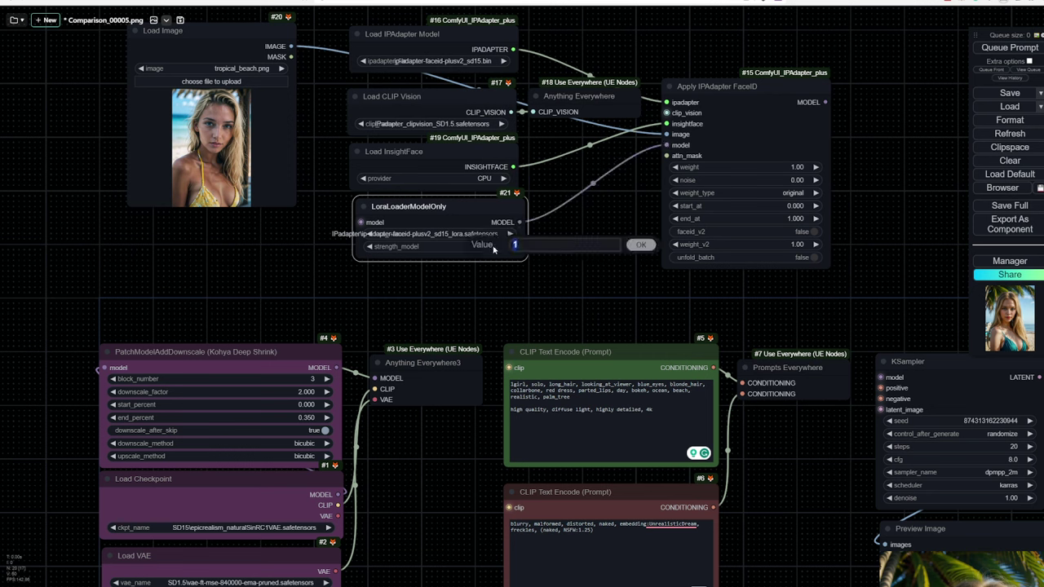
type("60")
key("Return")
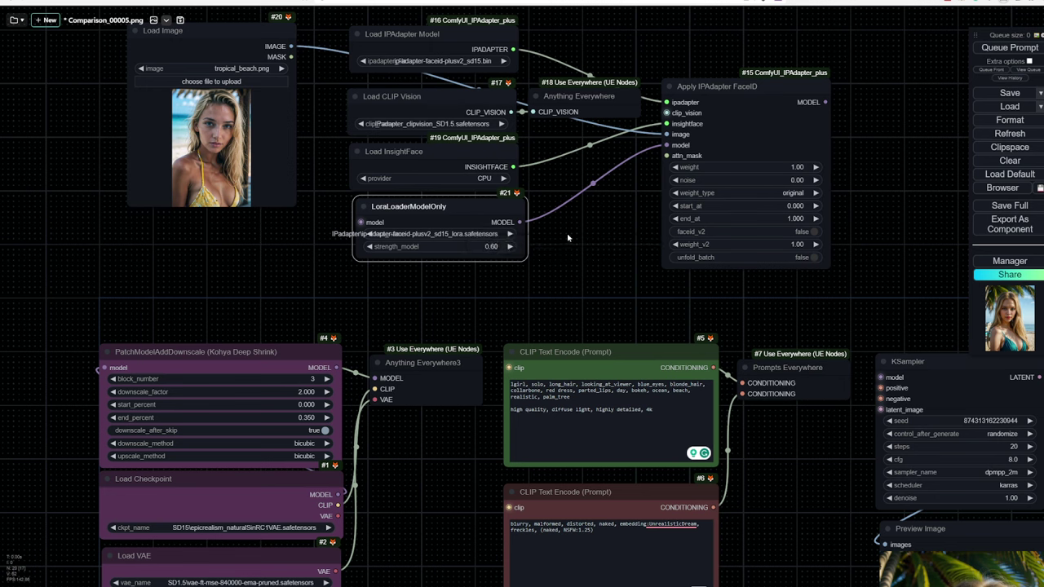
left_click(790, 167)
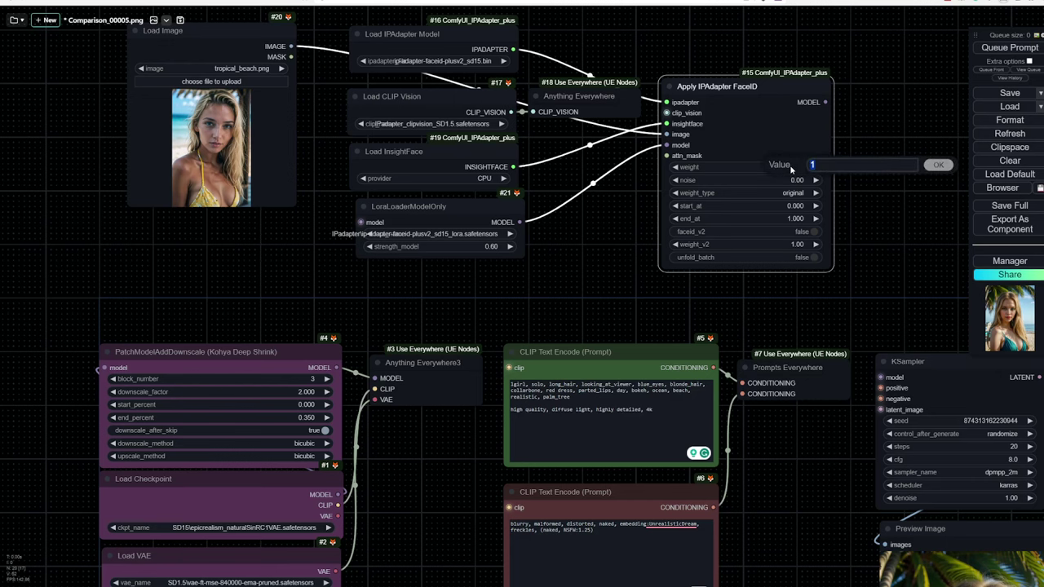
type("90")
key("Return")
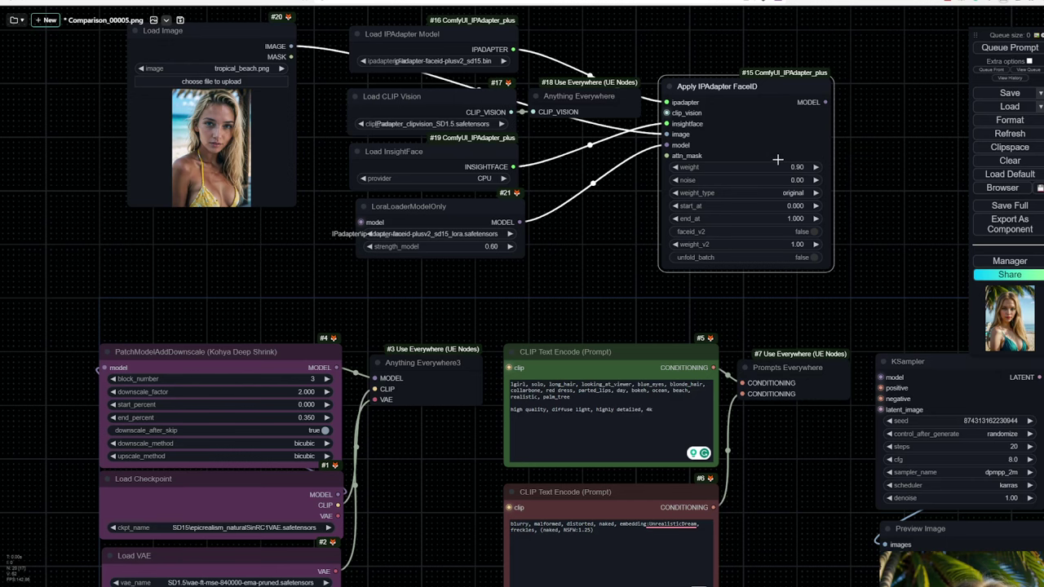
left_click(879, 190)
Select the loader nodes in the left column, ending on the LoRA node.
left_click_drag(718, 281, 701, 363)
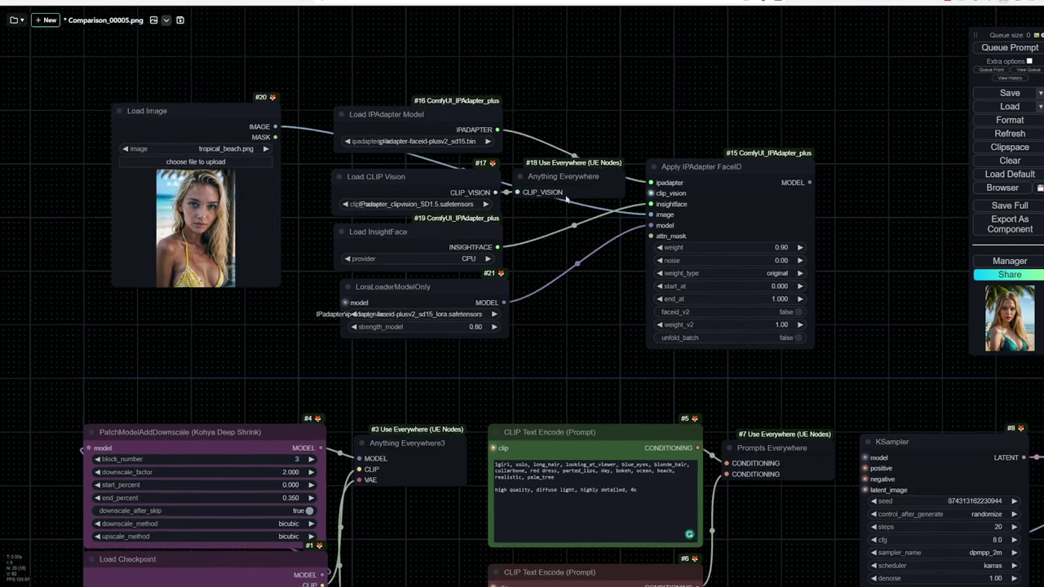
left_click(573, 176)
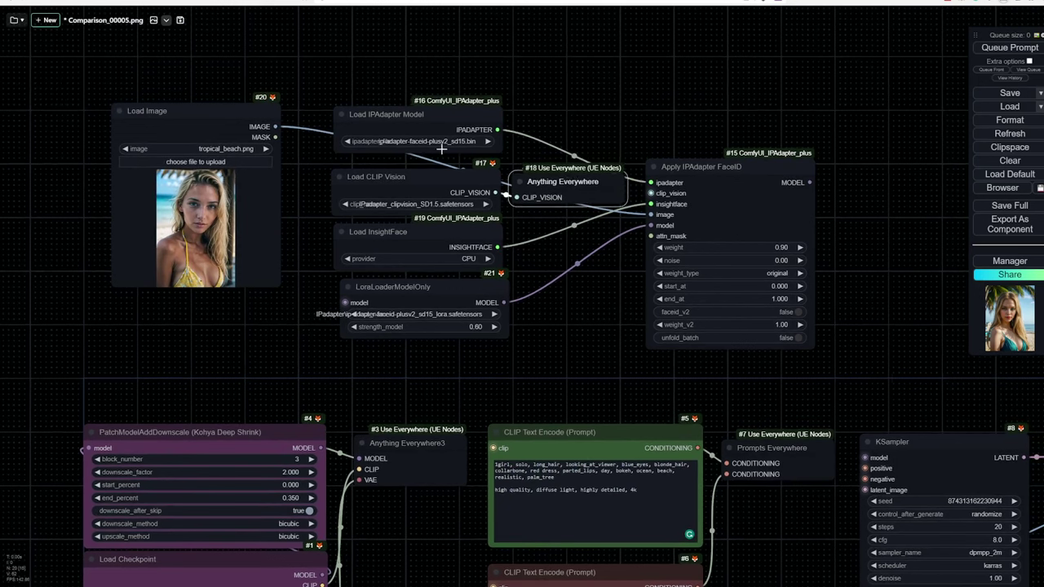
left_click_drag(367, 94, 444, 344)
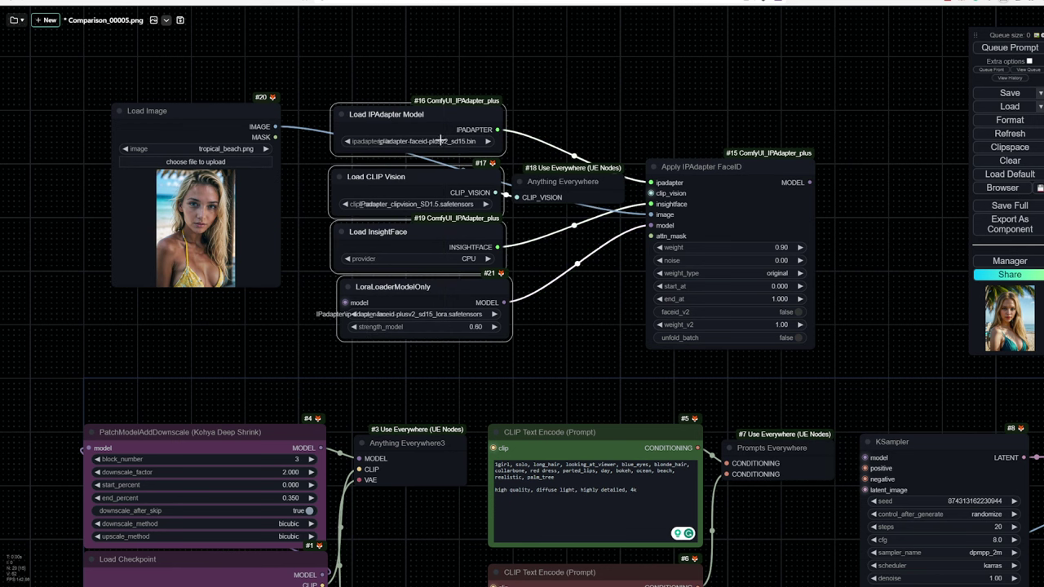
left_click(433, 79)
Colour the LoraLoaderModelOnly node purple.
right_click(435, 311)
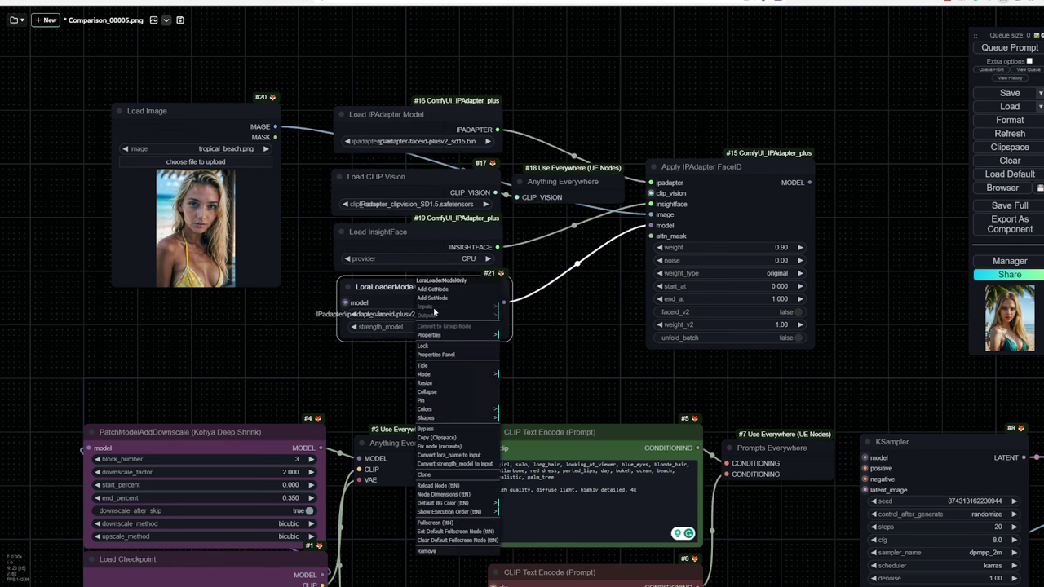
left_click(441, 408)
left_click(531, 472)
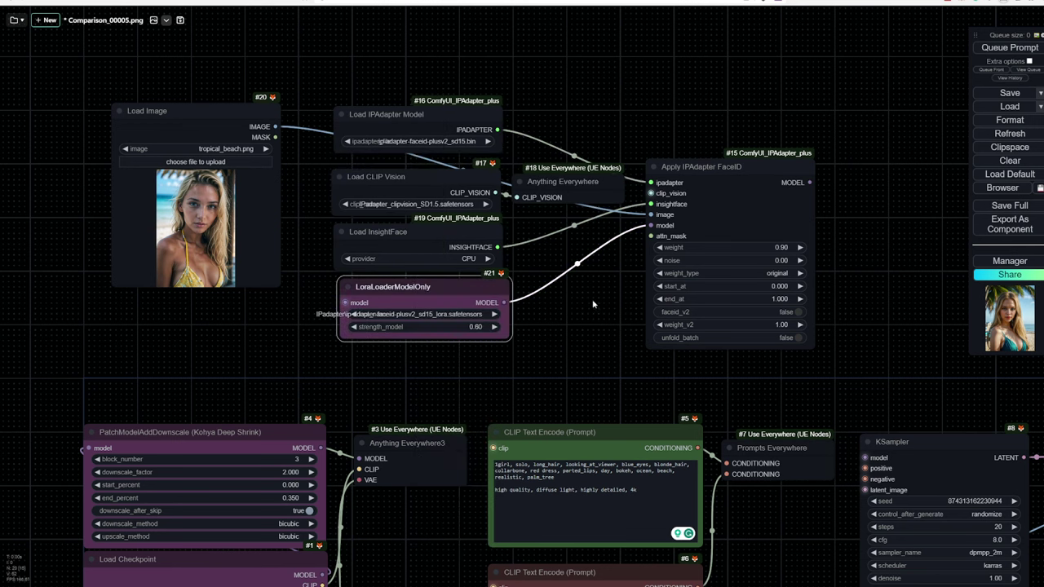
Colour the IPAdapter, CLIP Vision and InsightFace loaders and the FaceID node yellow.
left_click_drag(426, 96, 466, 230)
right_click(453, 109)
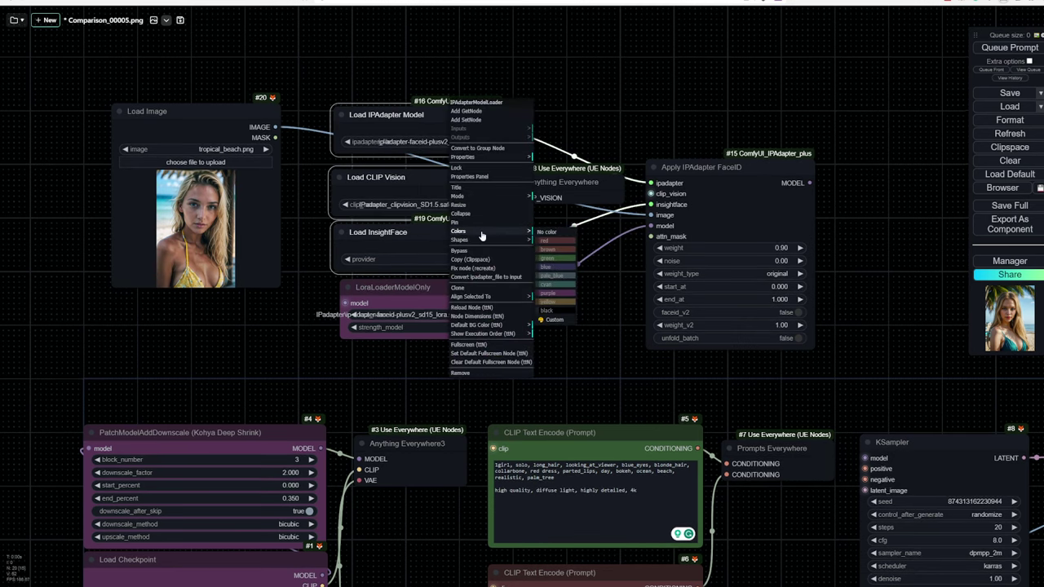
left_click(555, 308)
left_click(683, 183)
right_click(683, 182)
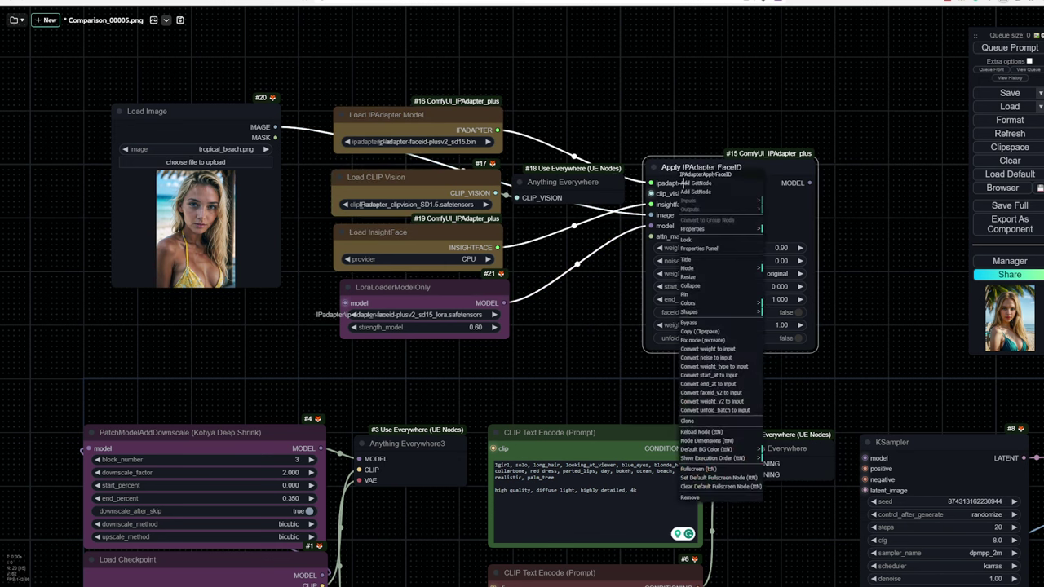
left_click(689, 303)
left_click(784, 374)
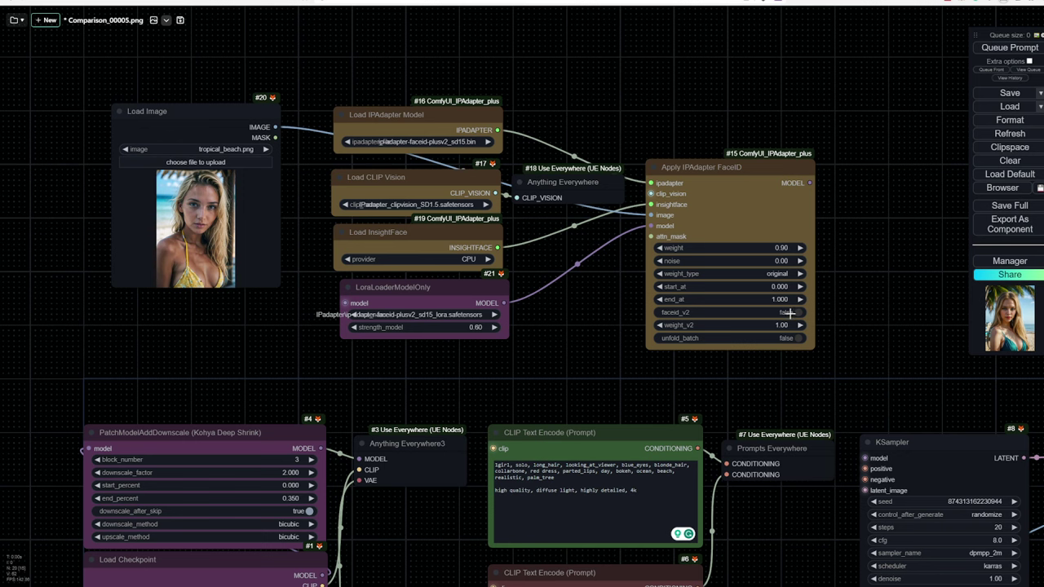
Enable faceid_v2 and connect the FaceID MODEL output to the KSampler model input.
left_click(789, 314)
left_click_drag(857, 331, 729, 239)
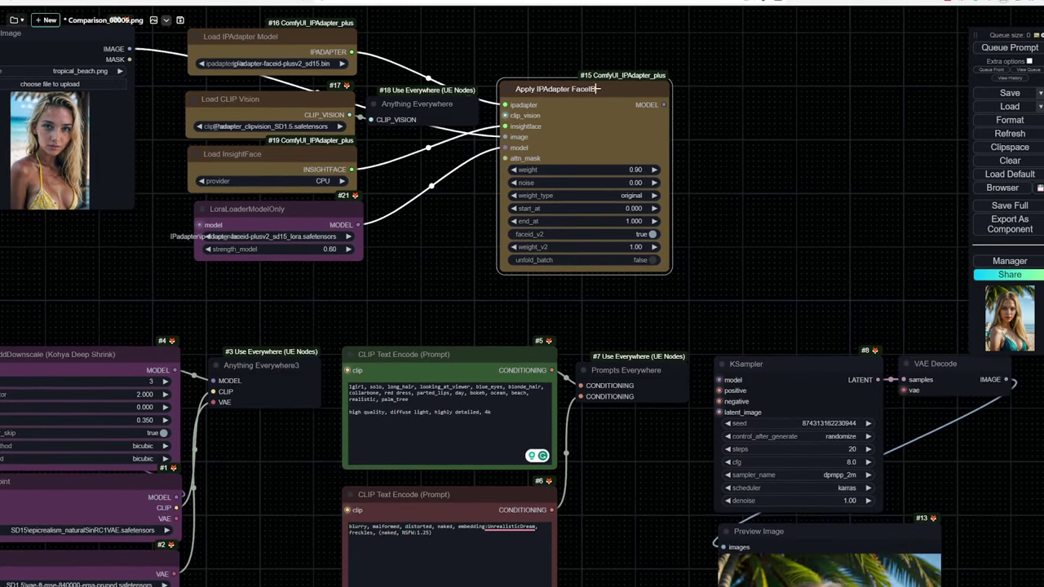
scroll(762, 186, "down", 2)
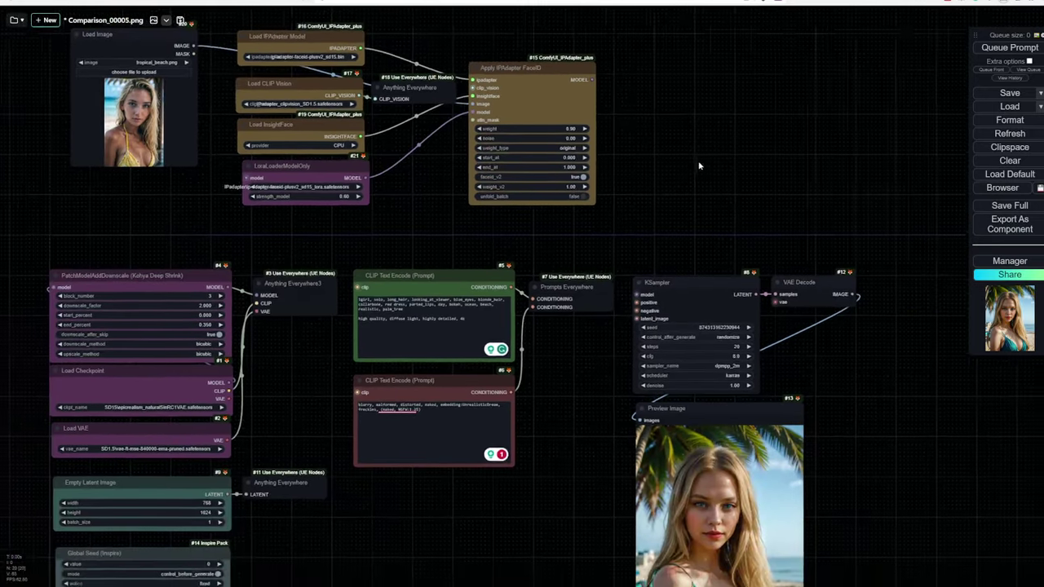
left_click_drag(763, 186, 672, 149)
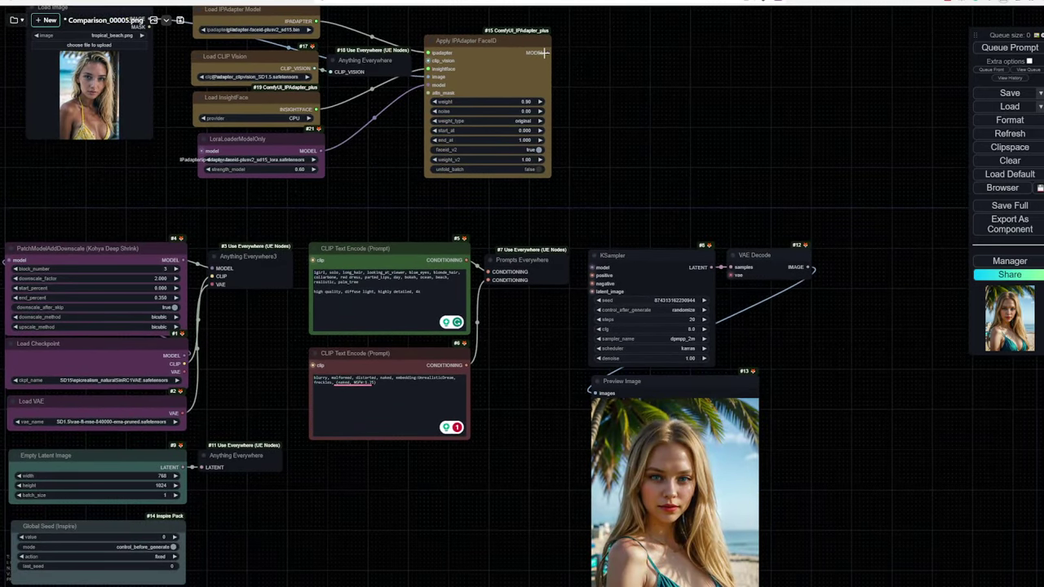
left_click_drag(544, 52, 593, 267)
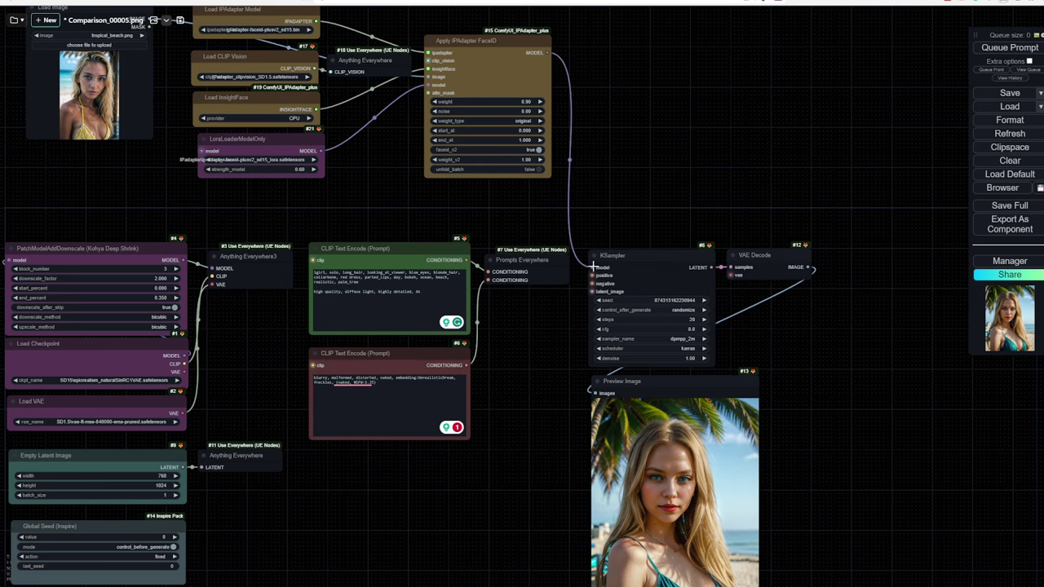
scroll(654, 190, "down", 1)
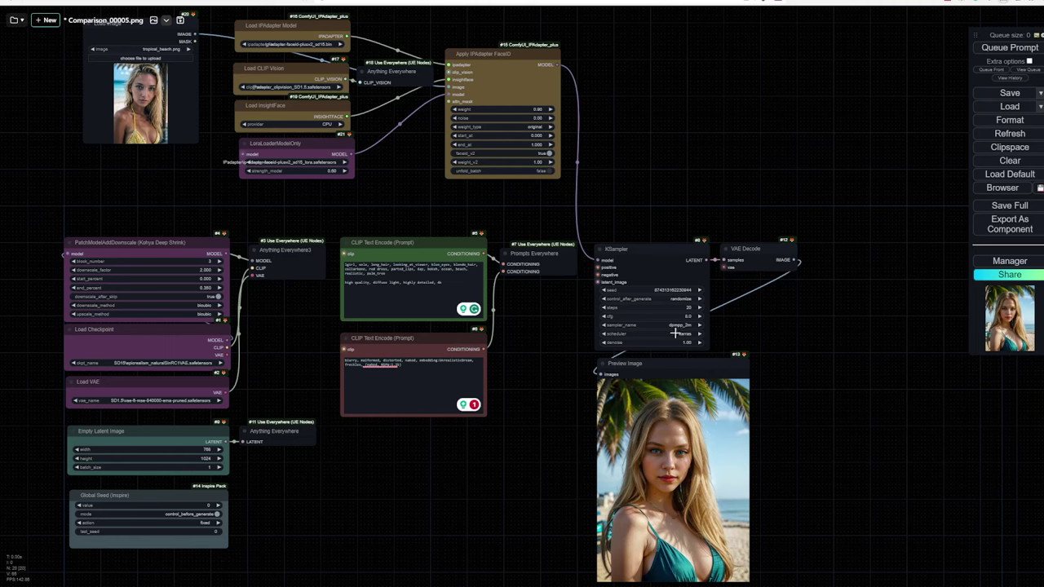
Queue a generation with the FaceID-adapted model.
left_click_drag(680, 116, 782, 119)
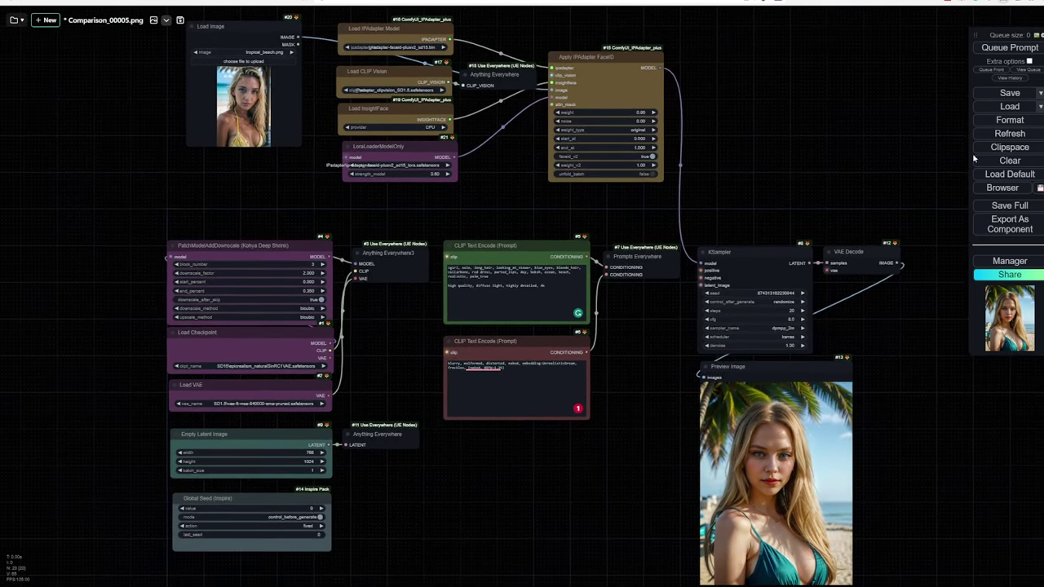
left_click(995, 49)
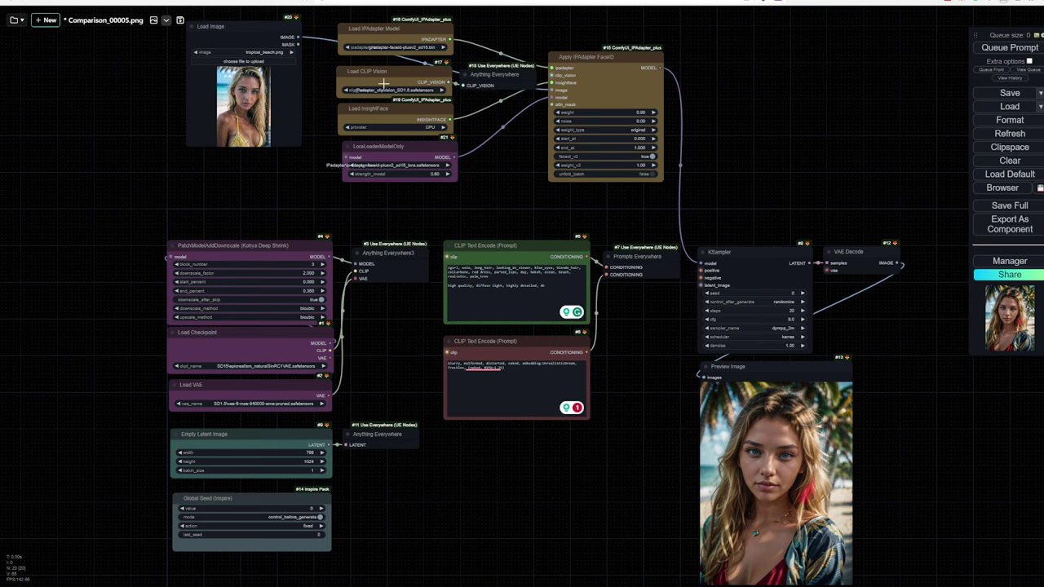
scroll(254, 102, "up", 1)
scroll(251, 103, "up", 1)
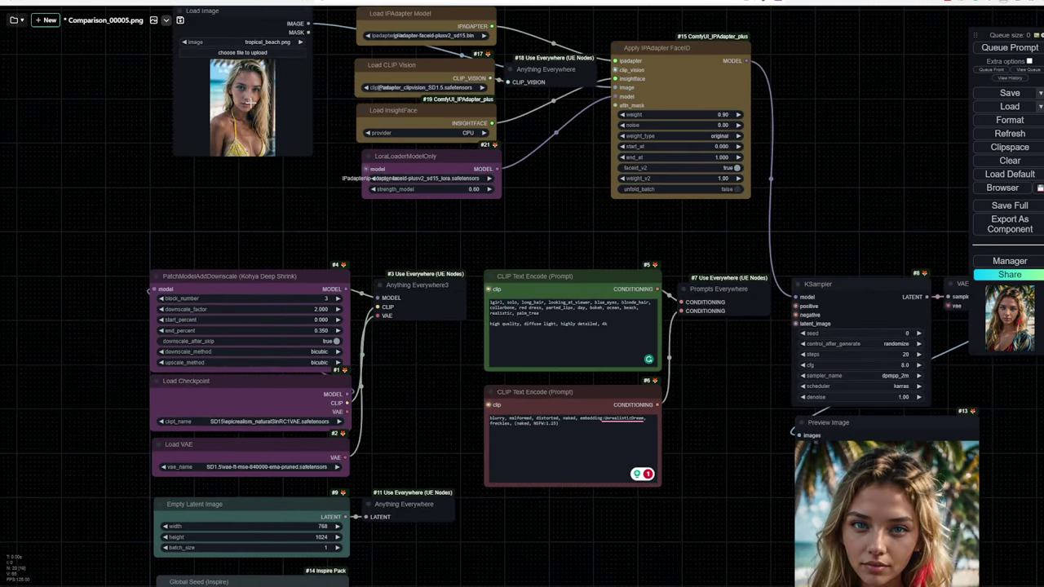
scroll(255, 104, "down", 1)
scroll(255, 104, "down", 1)
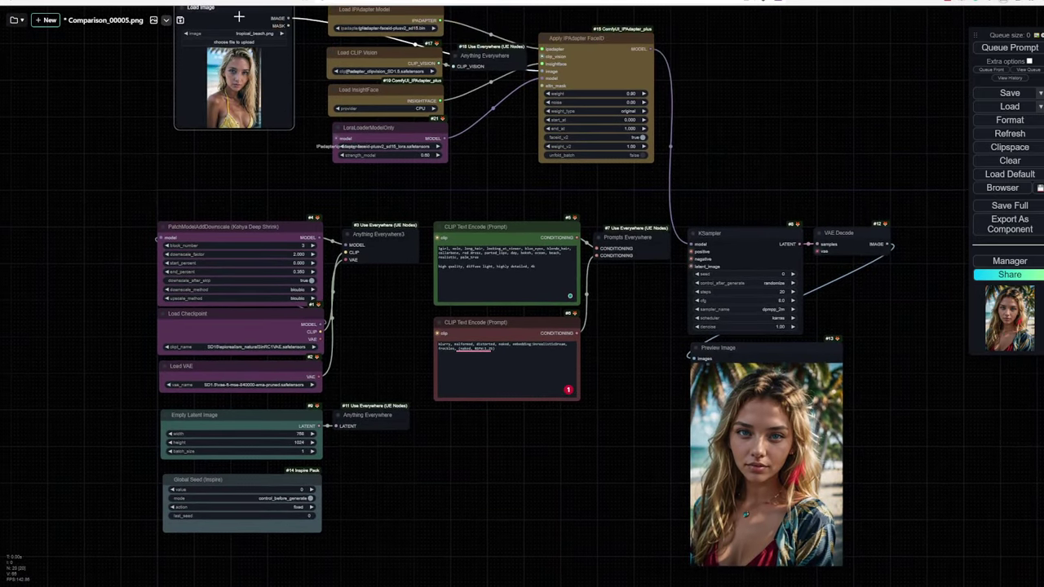
Place the tropical_beach.png Load Image node right beside the Preview Image.
mouse_move(241, 21)
left_mouse_down()
mouse_move(598, 373)
mouse_move(641, 374)
left_mouse_up()
mouse_move(894, 405)
left_mouse_down()
mouse_move(840, 368)
mouse_move(711, 318)
left_mouse_up()
left_click_drag(600, 258, 668, 257)
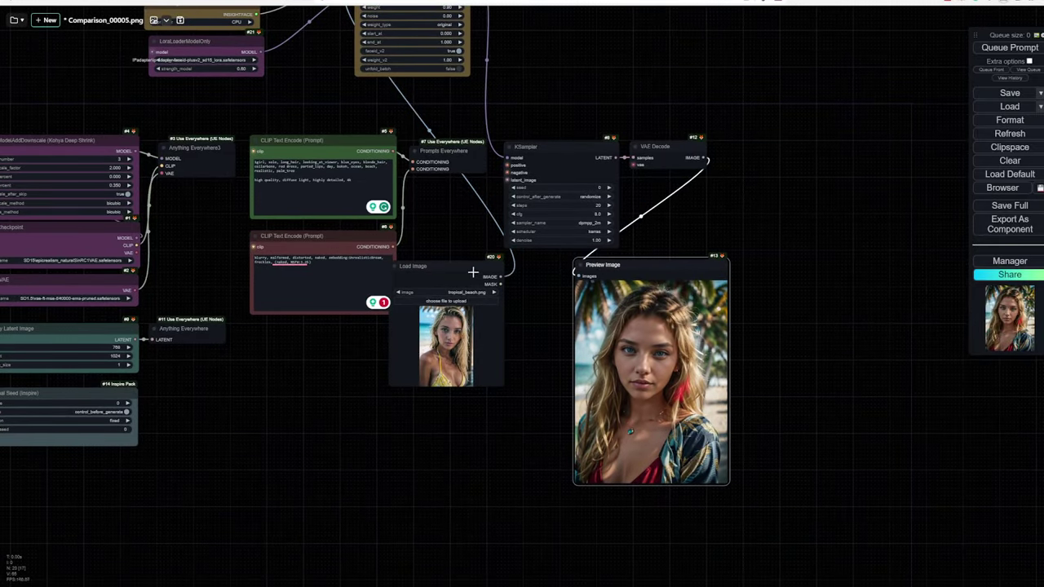
left_click_drag(473, 271, 541, 271)
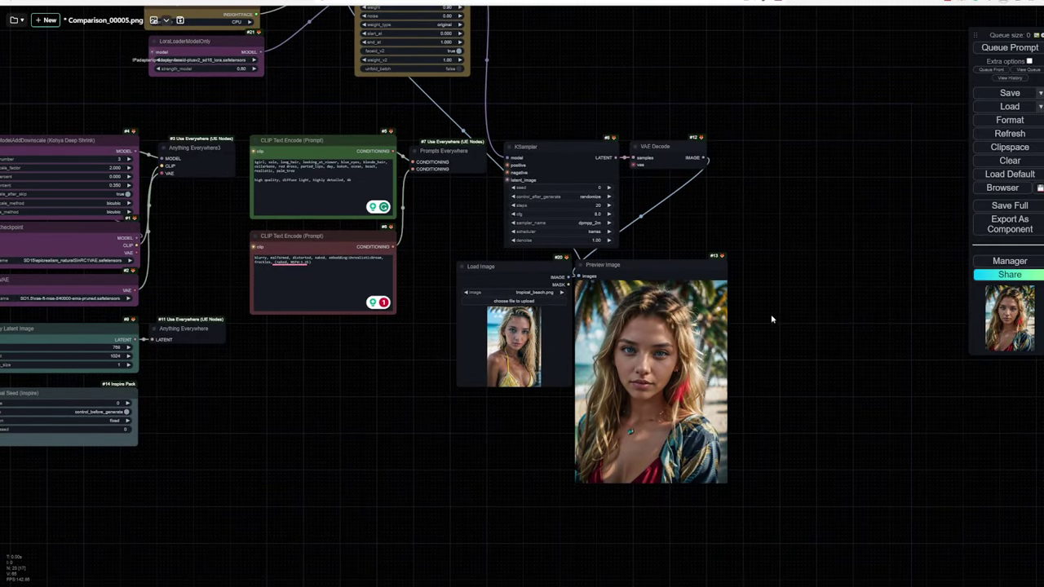
scroll(767, 321, "up", 4)
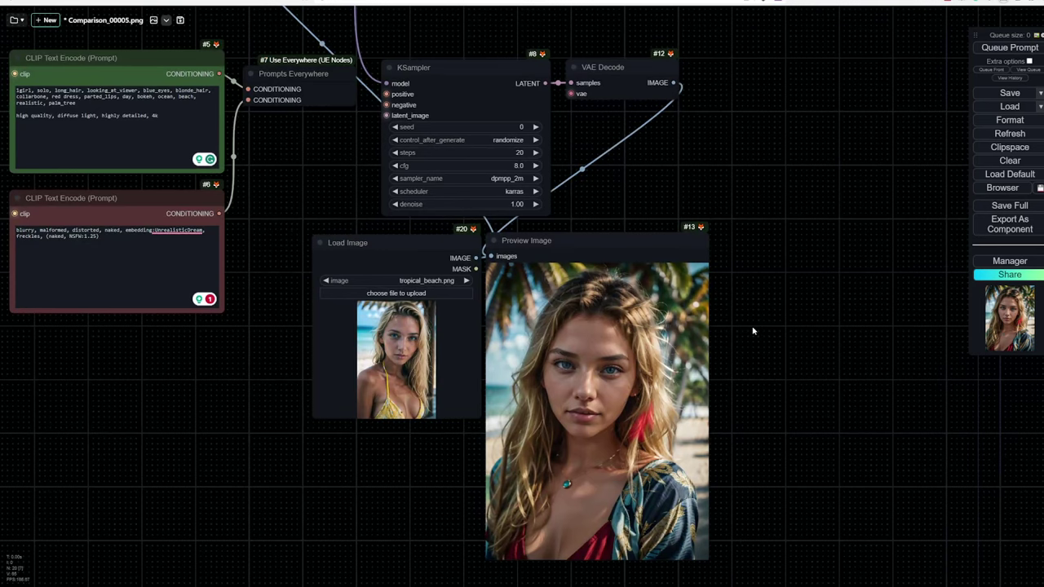
scroll(753, 330, "down", 3)
left_click_drag(857, 210, 816, 310)
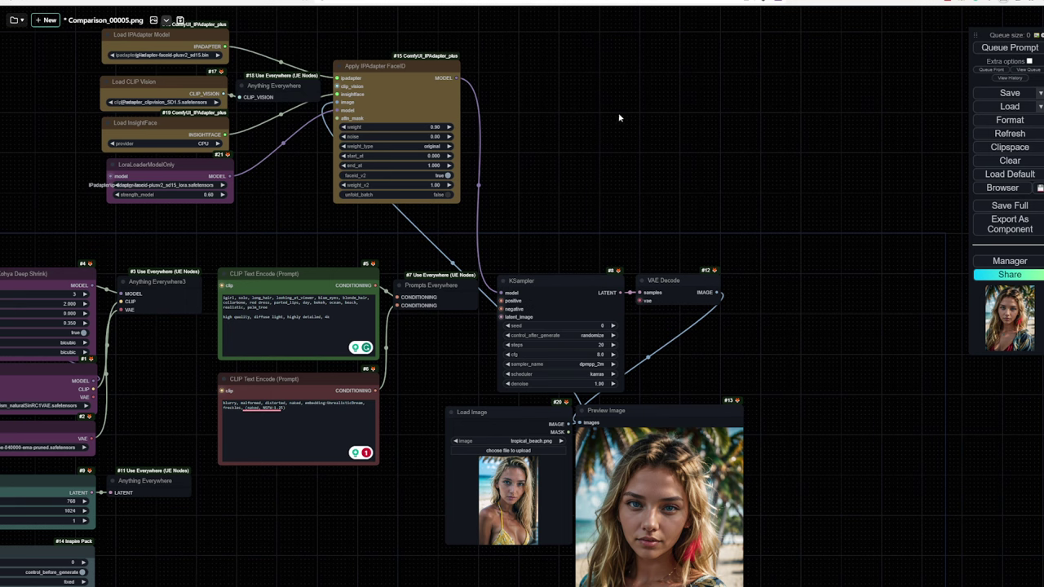
Add a plain Apply IPAdapter node via the 'ipadapter' node search.
double_click(642, 113)
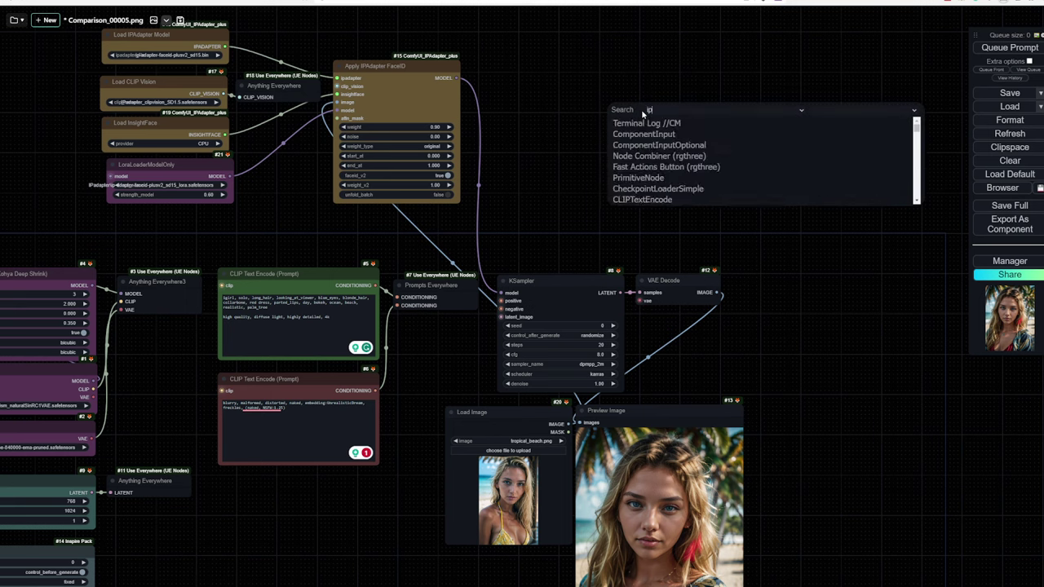
type("ipadapter")
scroll(649, 155, "down", 3)
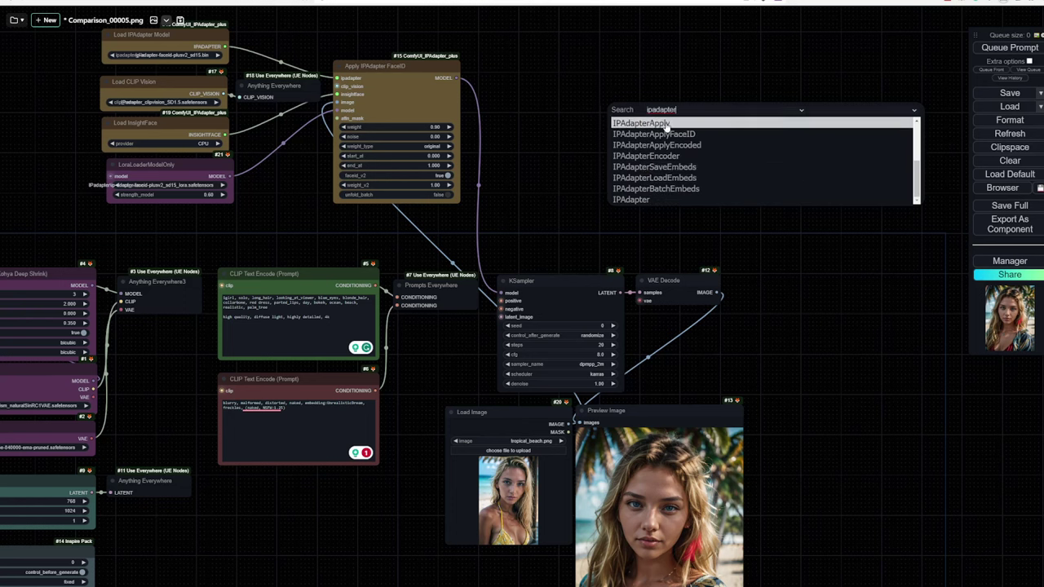
left_click(667, 128)
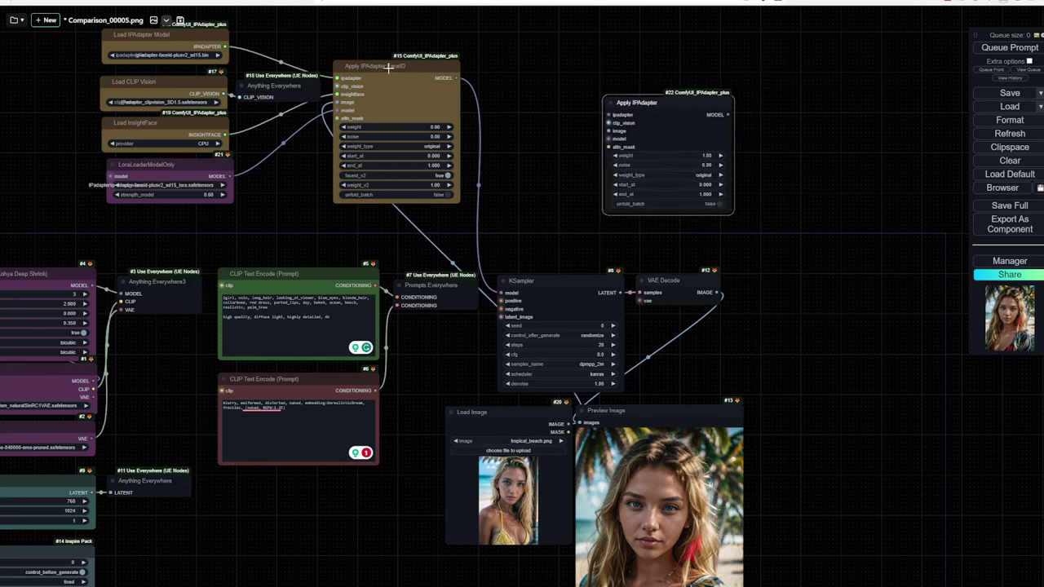
Feed its ipadapter input from a new Load IPAdapter Model set to ip-adapter-plus-face_sd15.bin.
left_click_drag(608, 114, 560, 36)
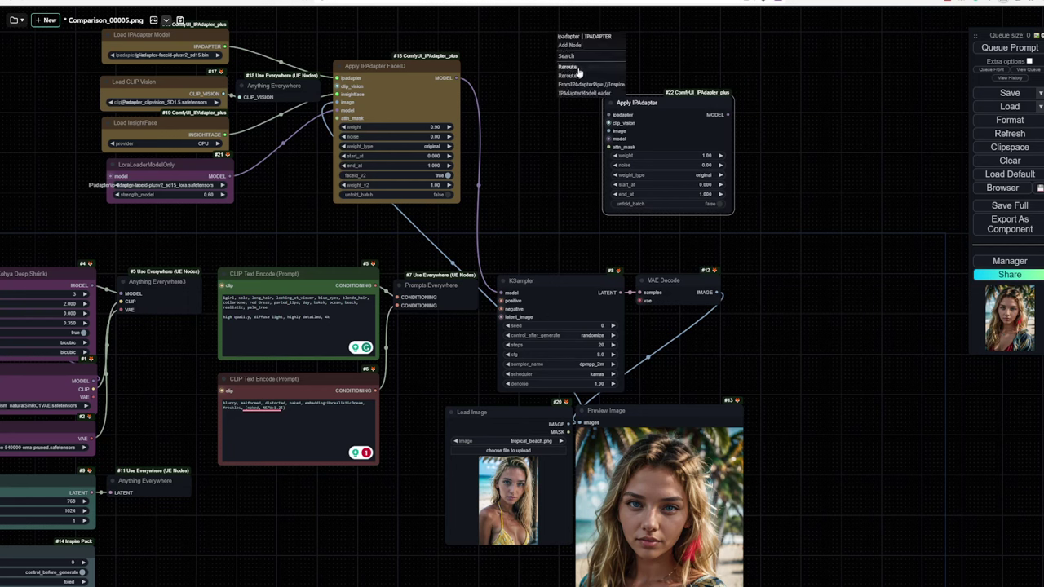
left_click(583, 93)
left_click_drag(636, 65, 553, 47)
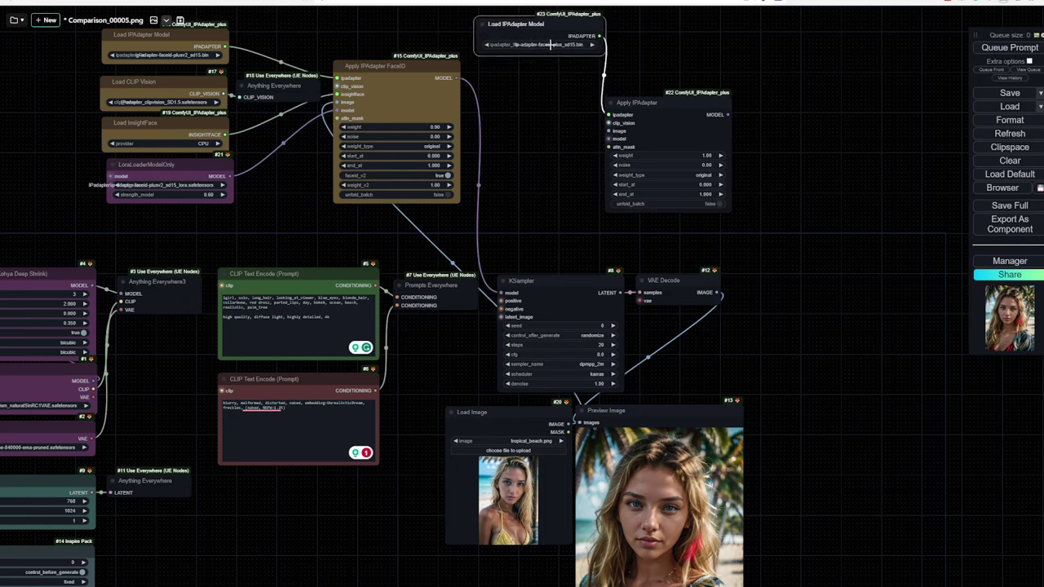
left_click(553, 46)
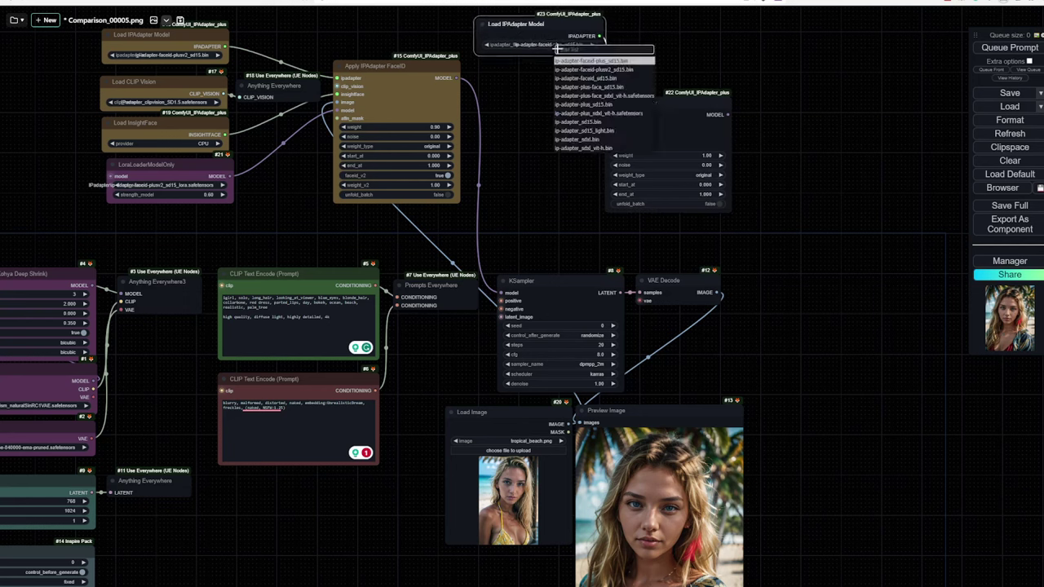
left_click(615, 91)
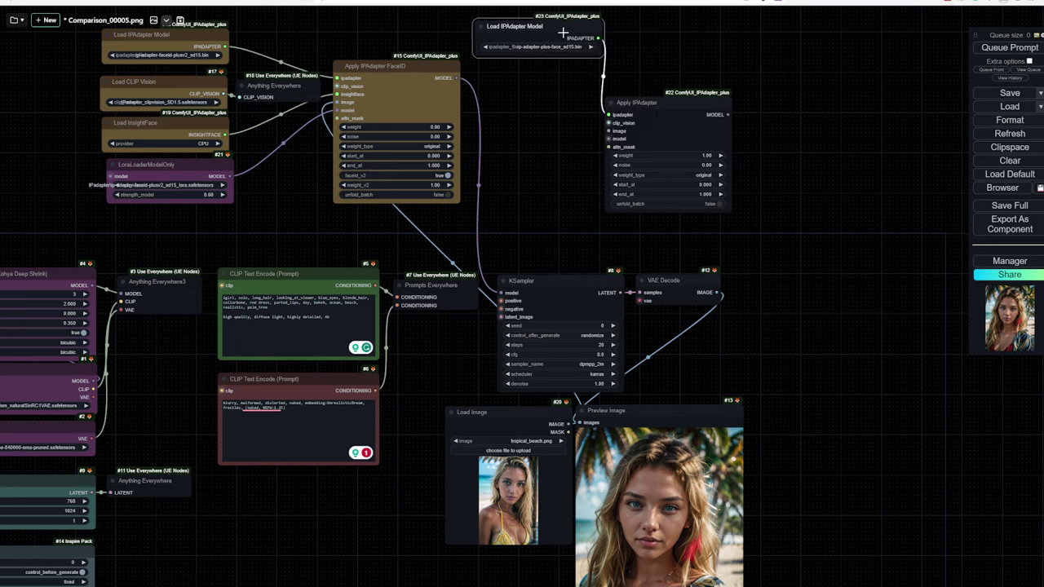
left_click_drag(565, 28, 563, 33)
left_click_drag(609, 138, 615, 89)
left_click(633, 106)
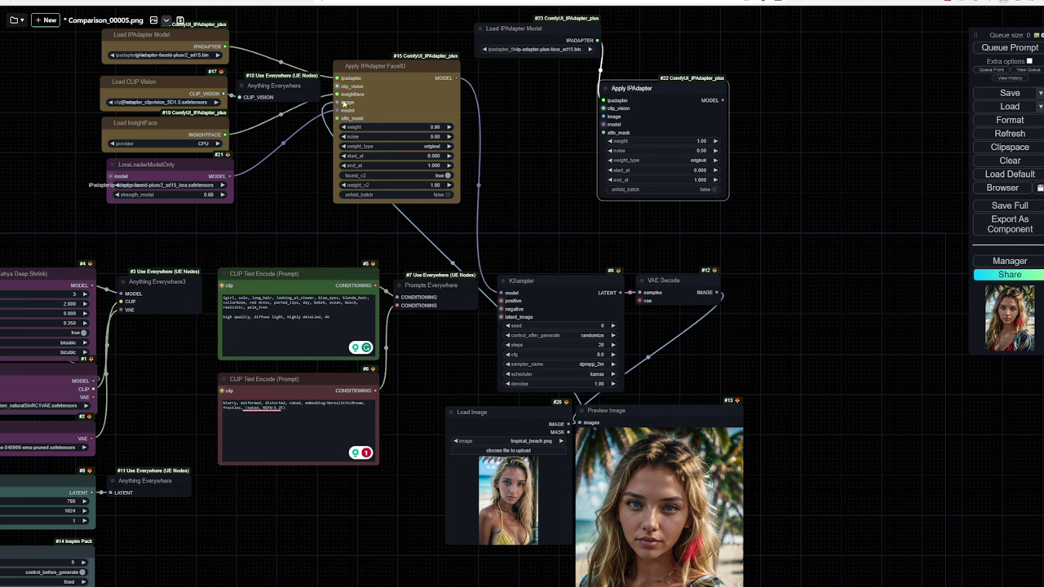
Move the reference photo's Load Image node to the upper left, above the IPAdapter loaders.
scroll(557, 143, "down", 1)
mouse_move(557, 143)
left_mouse_down()
mouse_move(664, 189)
mouse_move(628, 125)
left_mouse_up()
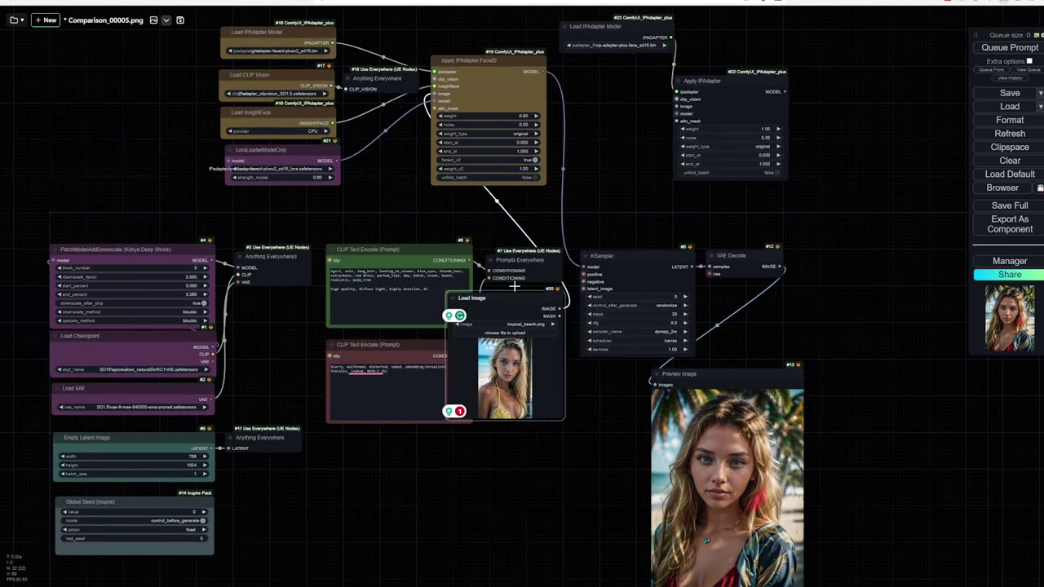
left_click_drag(508, 278, 171, 61)
left_click_drag(415, 209, 481, 380)
mouse_move(228, 247)
left_mouse_down()
mouse_move(328, 75)
mouse_move(352, 57)
left_mouse_up()
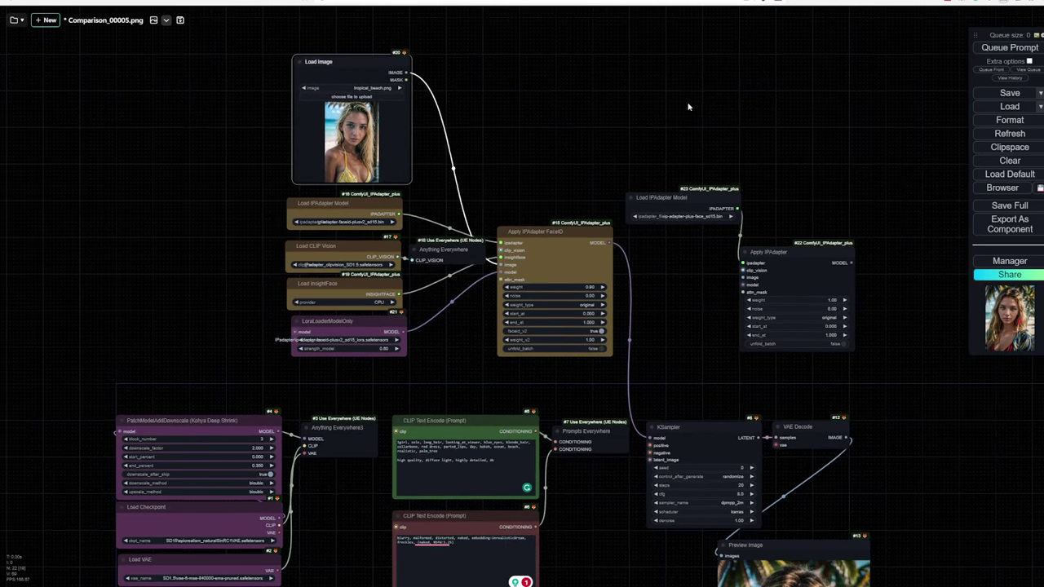
mouse_move(686, 107)
left_mouse_down()
mouse_move(564, 116)
mouse_move(551, 136)
left_mouse_up()
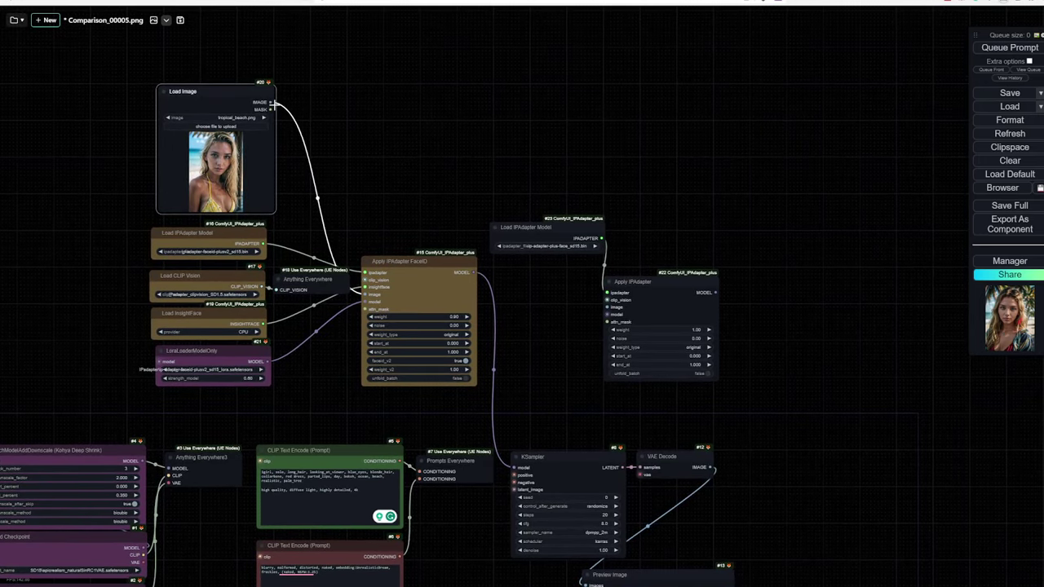
Add a Prepare Image For Clip Vision node fed by the reference photo's image output.
left_click_drag(274, 103, 431, 139)
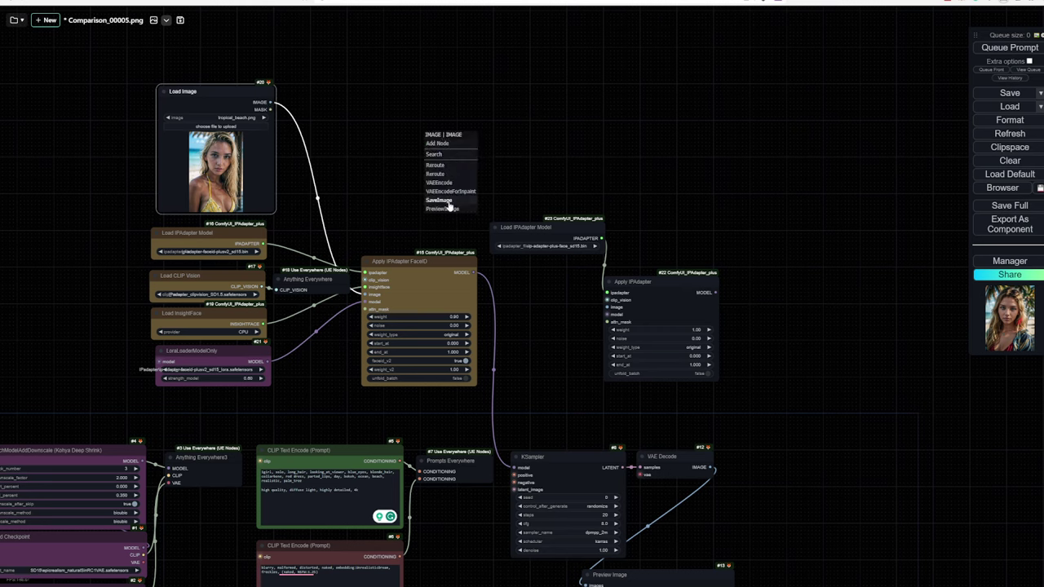
double_click(394, 154)
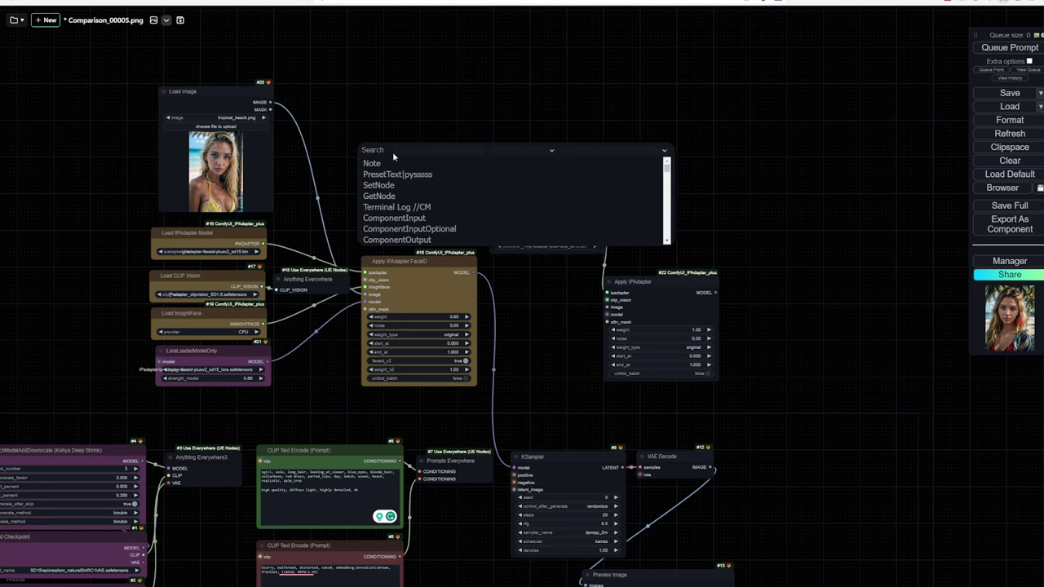
type("prep")
key("BackSpace")
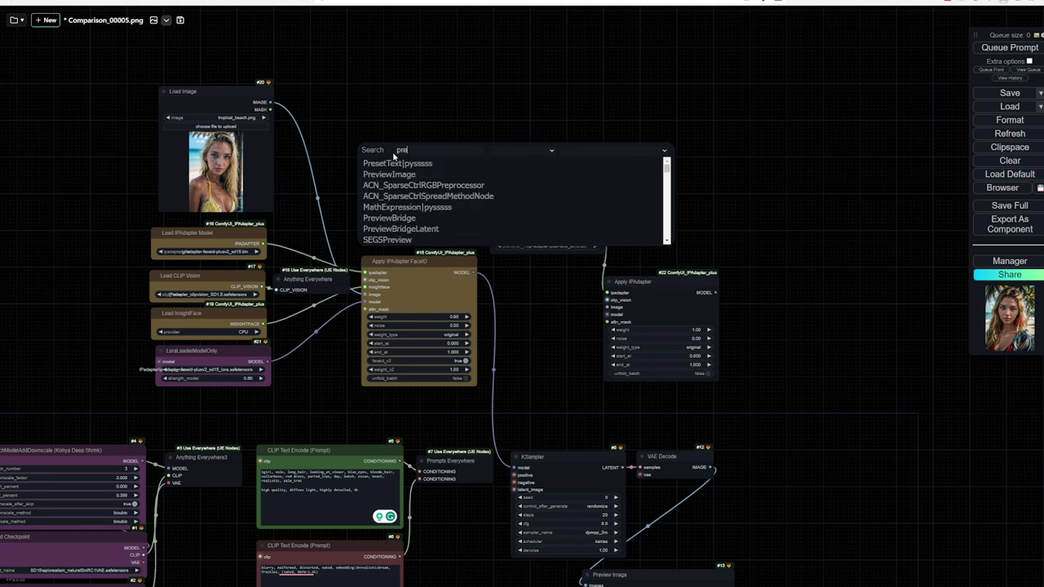
key("BackSpace")
key("BackSpace")
key("BackSpace")
type("clipp")
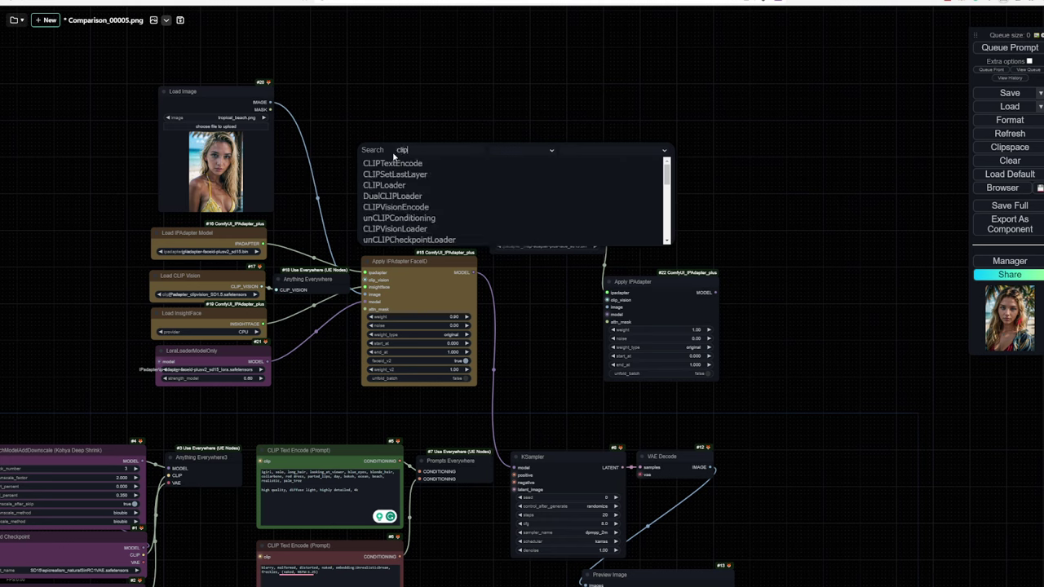
type("v")
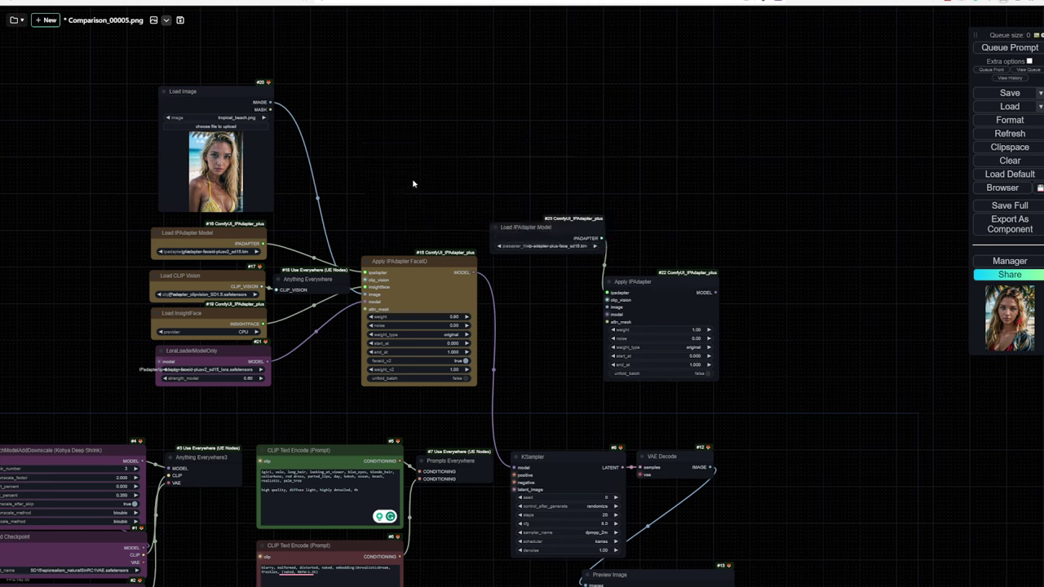
double_click(389, 141)
type("clip")
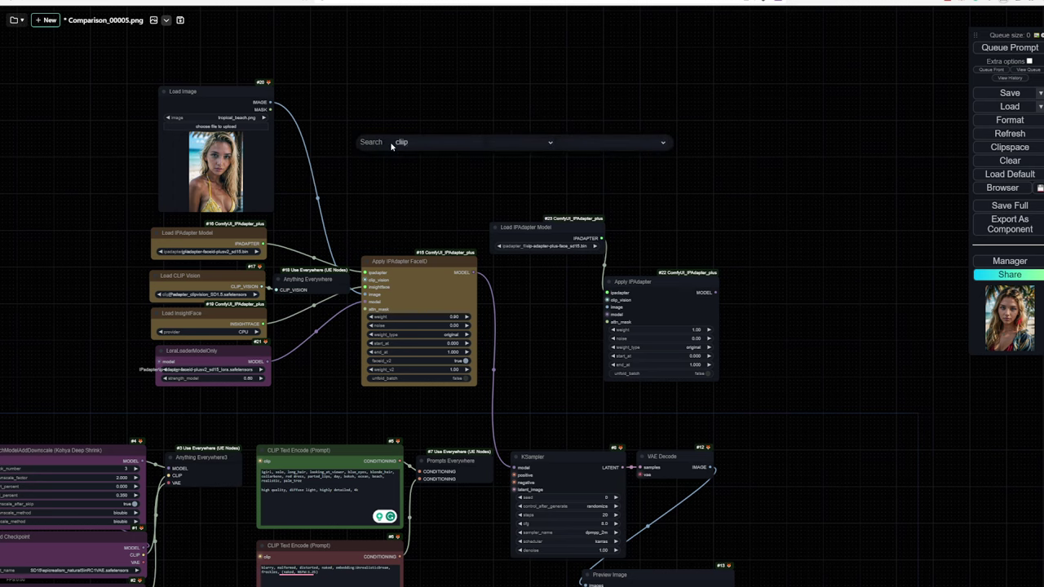
type("vis")
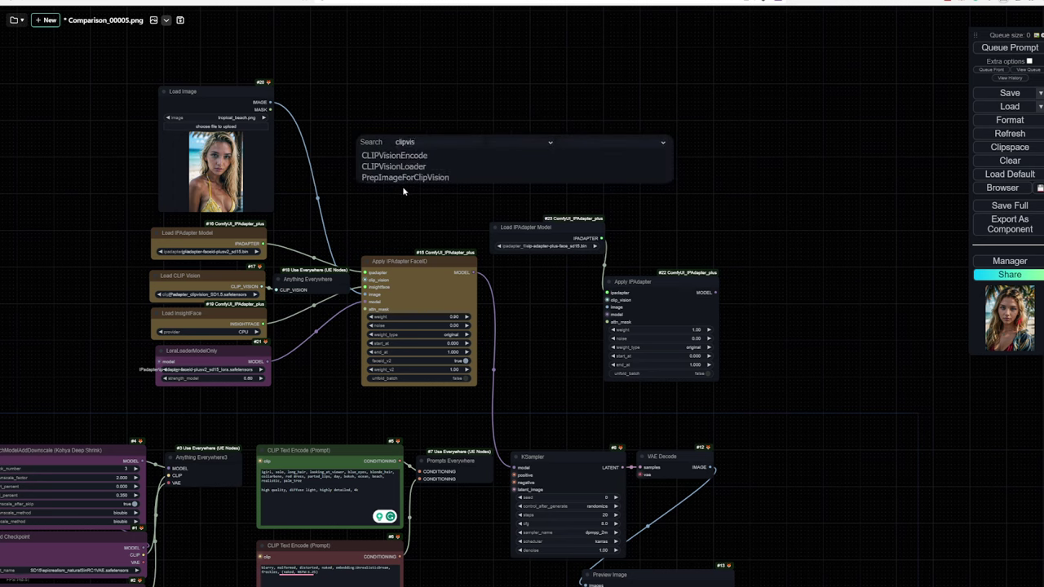
left_click(405, 177)
left_click_drag(425, 137, 408, 100)
left_click_drag(272, 99, 377, 109)
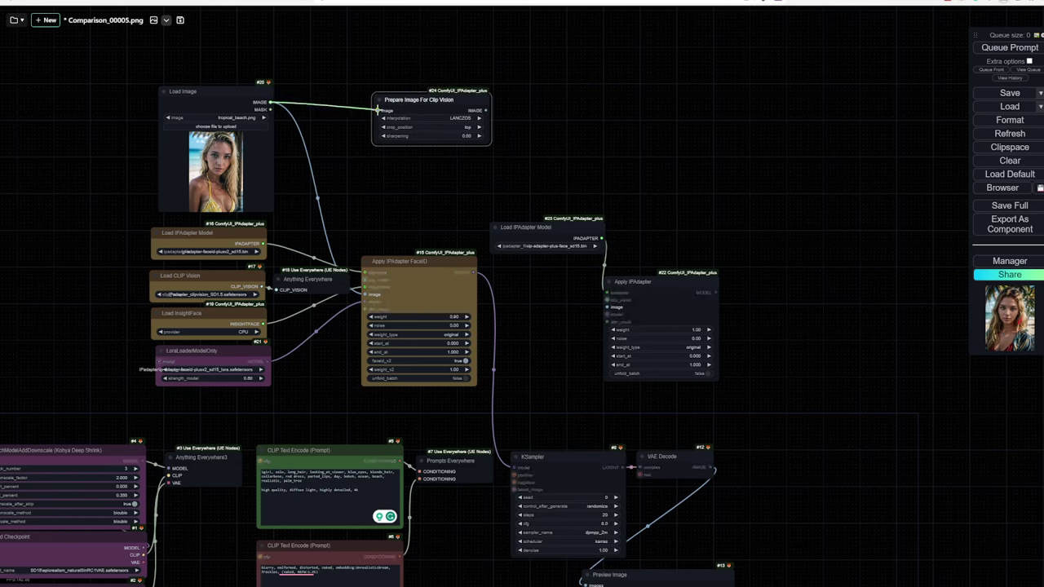
left_click_drag(445, 95, 433, 91)
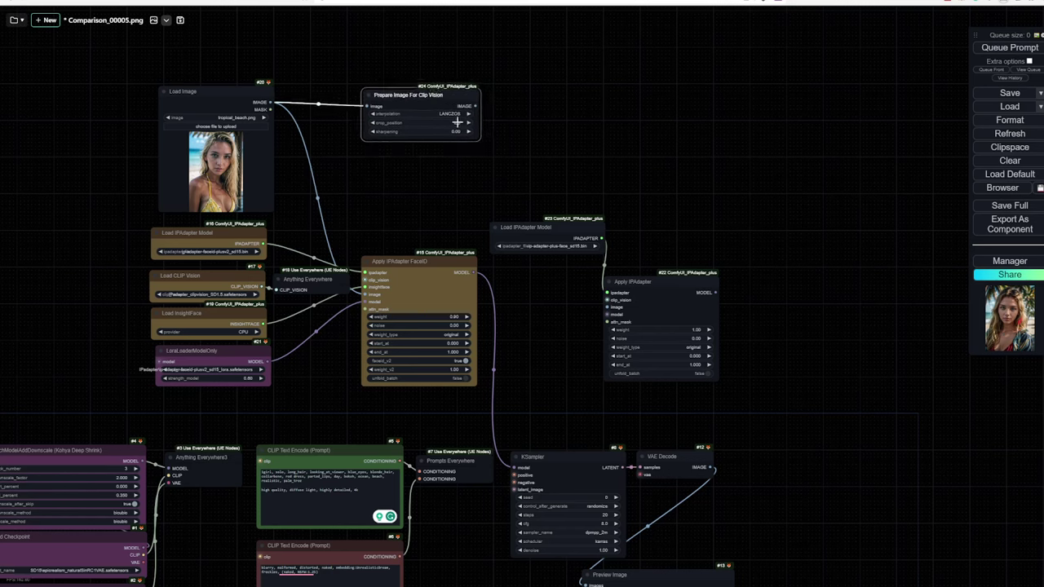
Set crop_position to top after briefly trying pad.
left_click(456, 122)
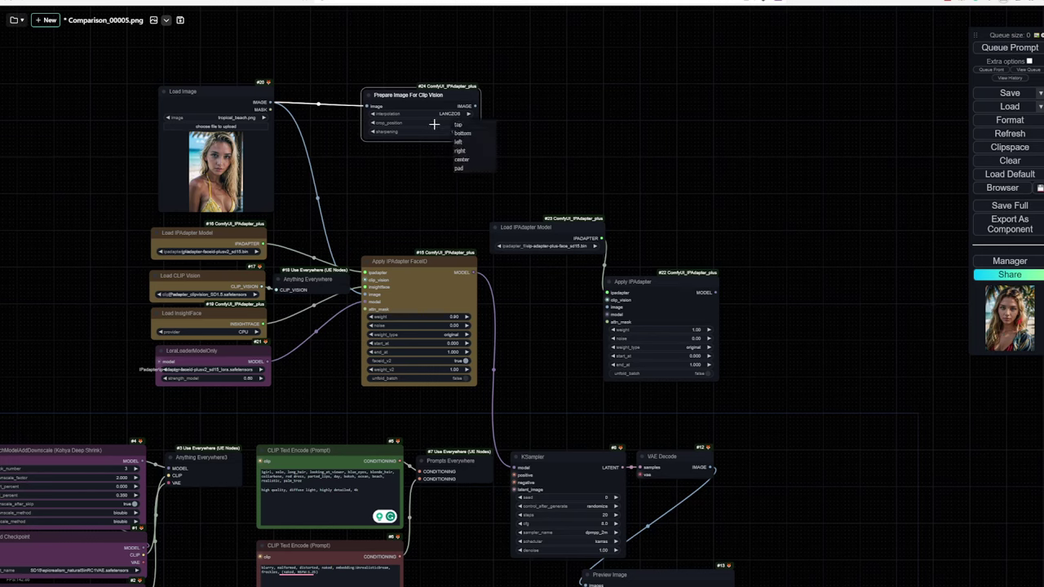
left_click(463, 167)
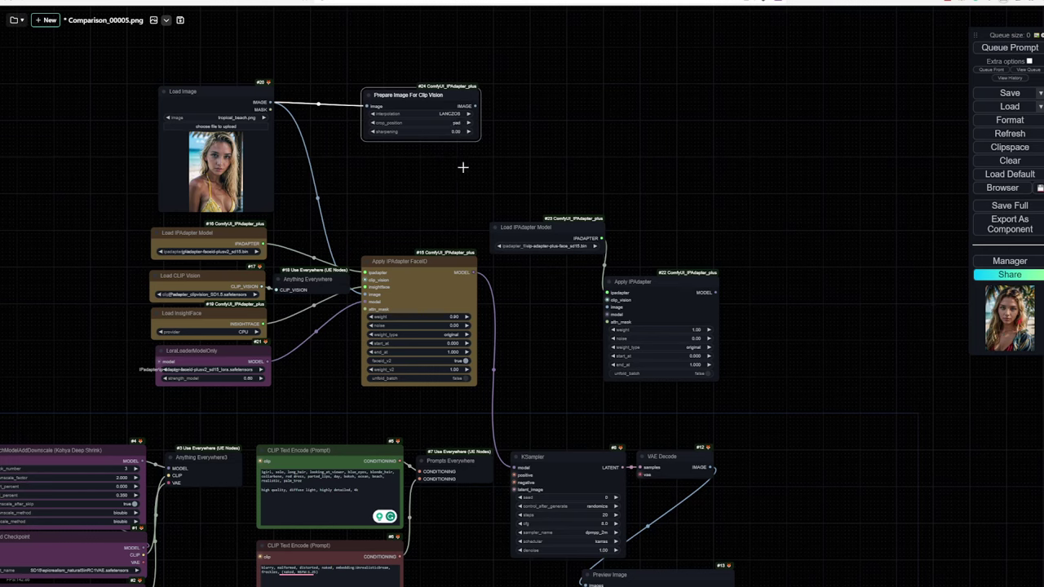
left_click(454, 122)
left_click(479, 123)
mouse_move(480, 106)
left_mouse_down()
mouse_move(503, 165)
mouse_move(523, 105)
left_mouse_up()
Preview the prepared image with the generation nodes muted, and run the queue.
left_click(514, 227)
left_click_drag(455, 181, 457, 115)
scroll(457, 120, "down", 4)
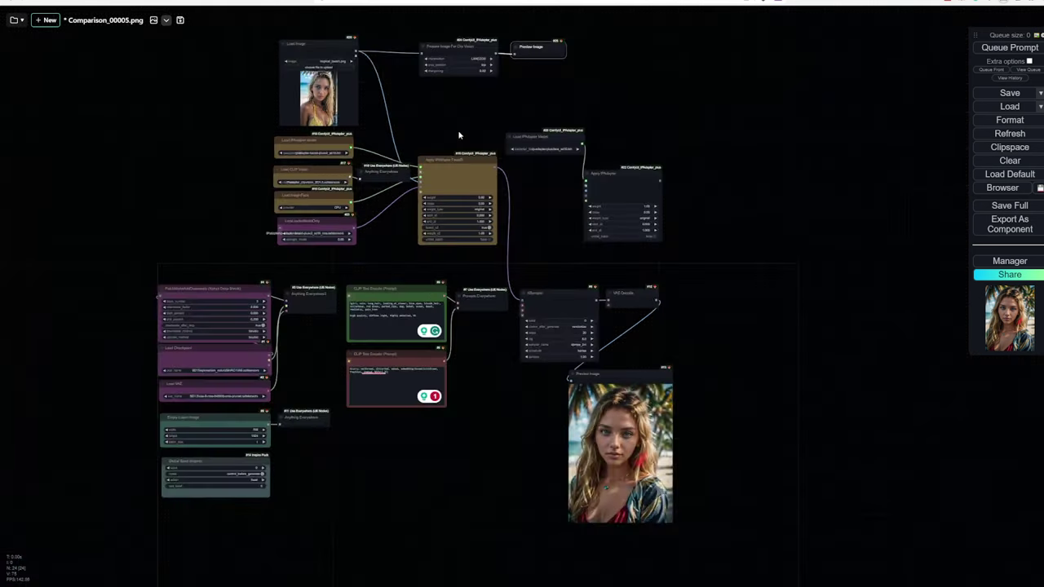
left_click_drag(95, 128, 721, 509)
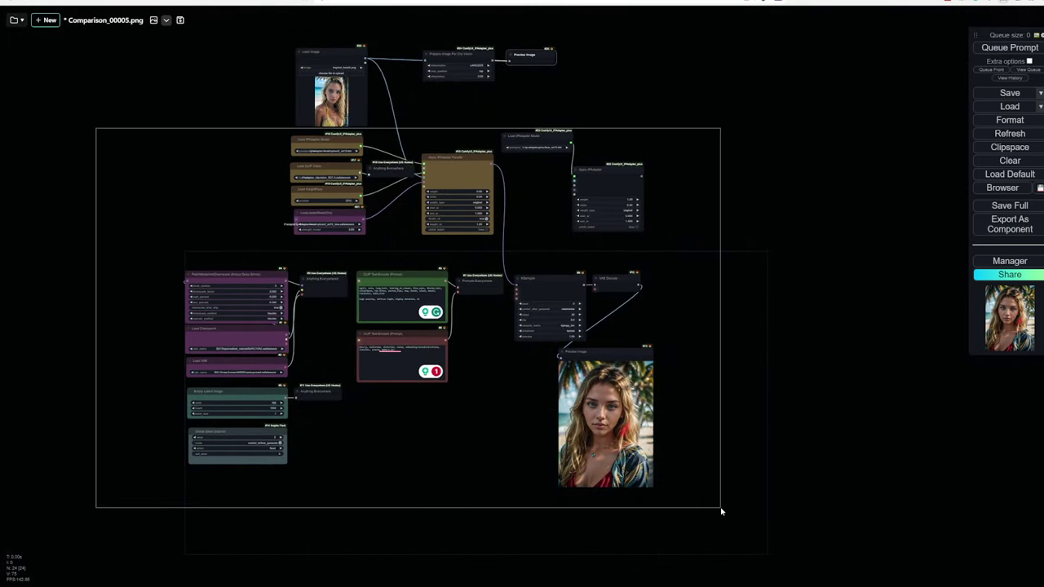
key("ctrl+m")
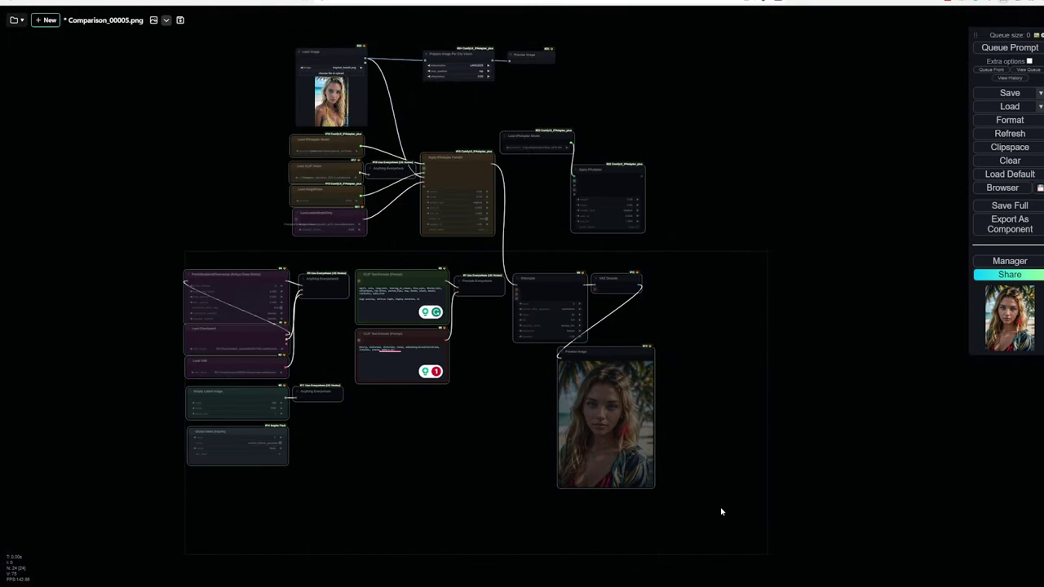
left_click(994, 51)
Set sharpening to 0.30 and rerun to preview the sharpened crop.
scroll(603, 122, "up", 2)
scroll(625, 159, "up", 3)
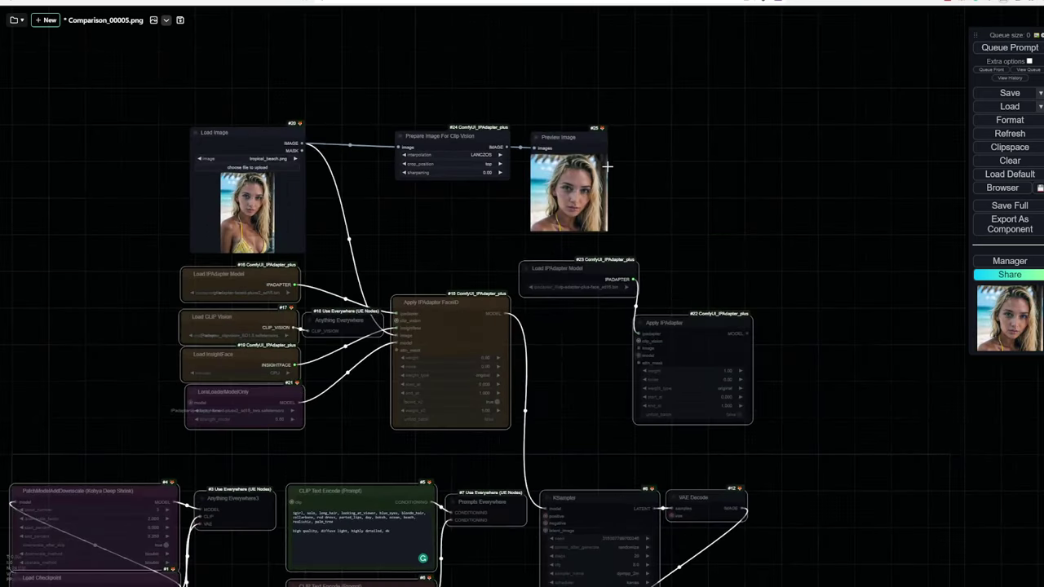
scroll(607, 167, "up", 2)
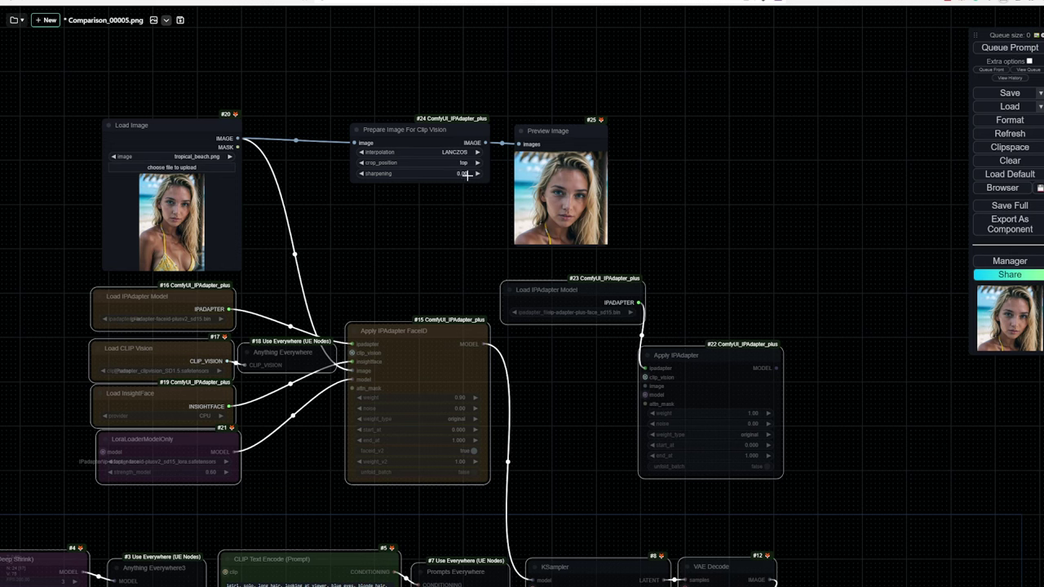
left_click(469, 173)
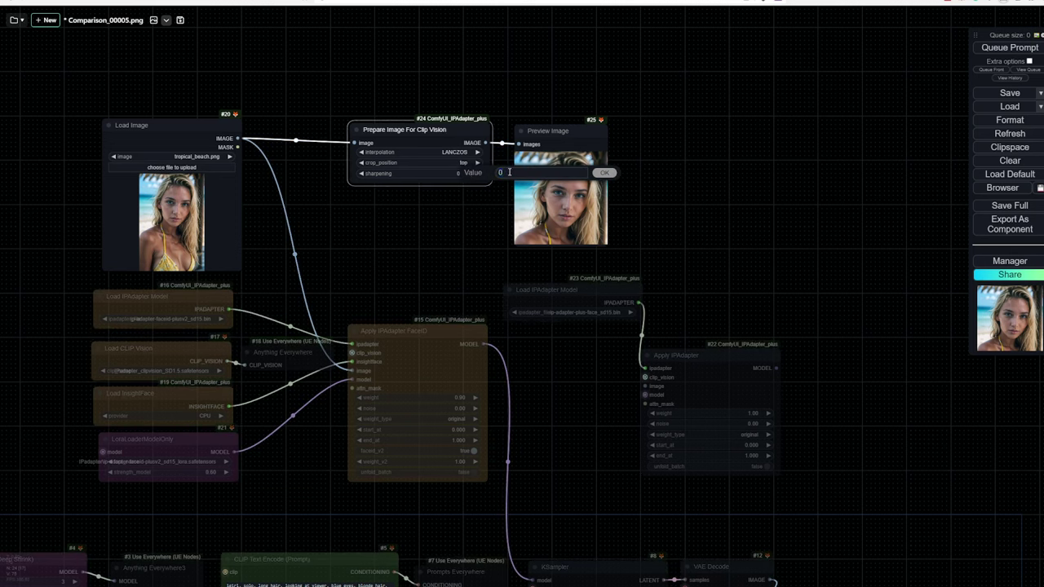
key("Return")
scroll(584, 171, "up", 5)
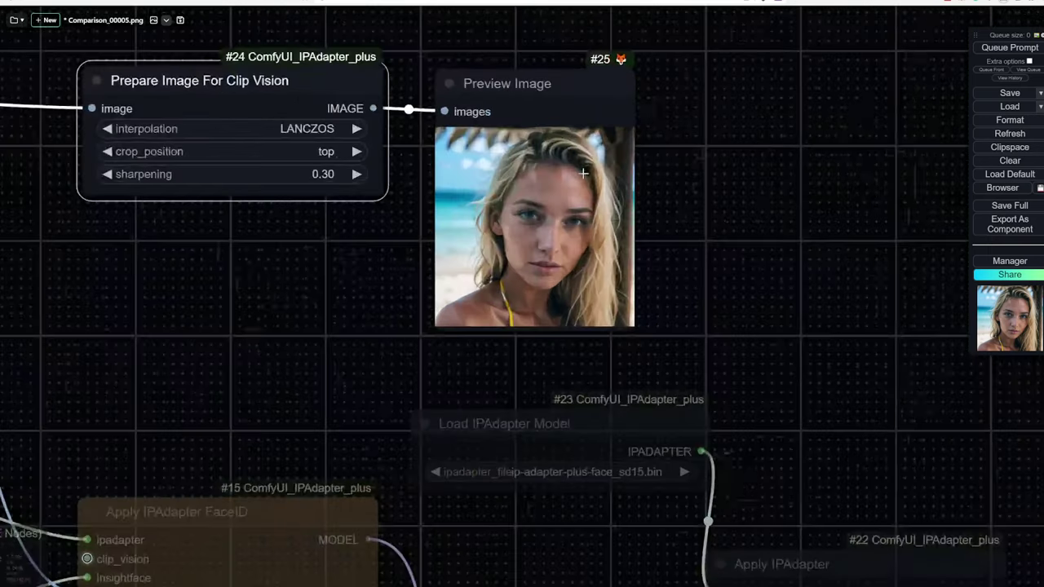
left_click(999, 48)
Delete the temporary Preview Image node.
left_click_drag(779, 150, 826, 162)
scroll(703, 184, "down", 6)
scroll(443, 282, "down", 2)
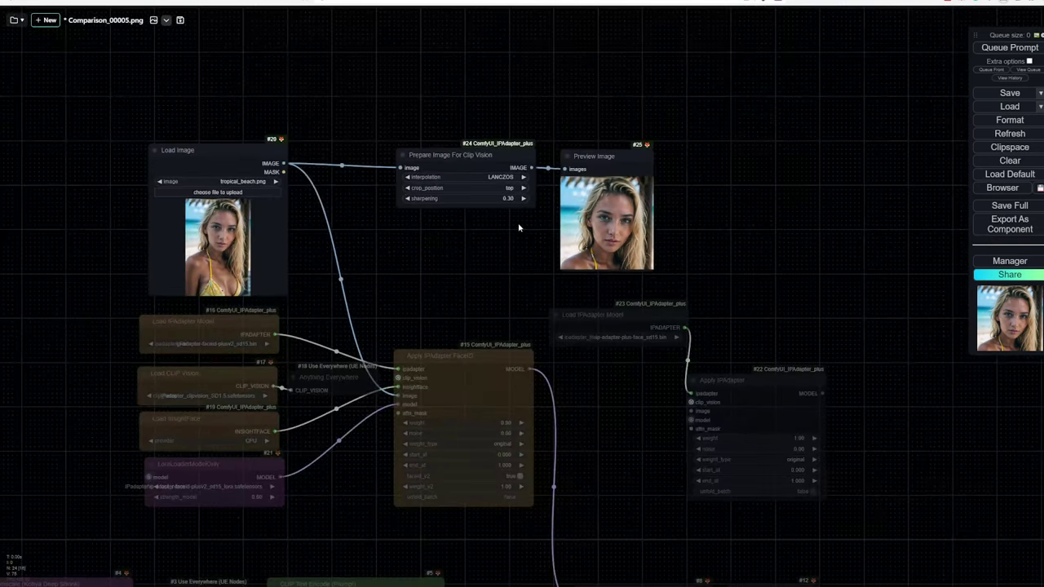
left_click(605, 160)
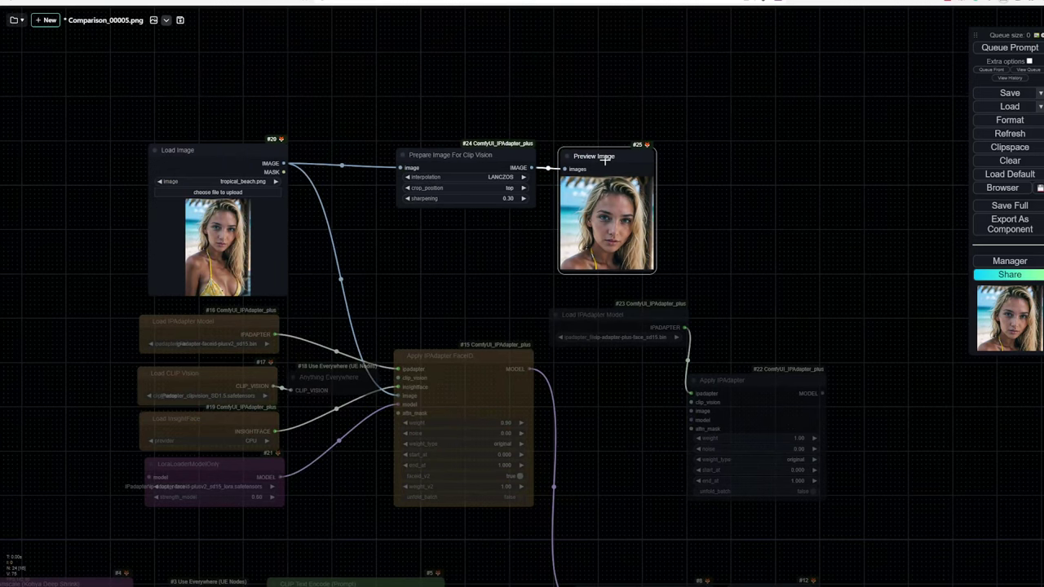
key("Delete")
Wire the prepared image into Apply IPAdapter's image input and reactivate the muted nodes.
scroll(645, 172, "down", 2)
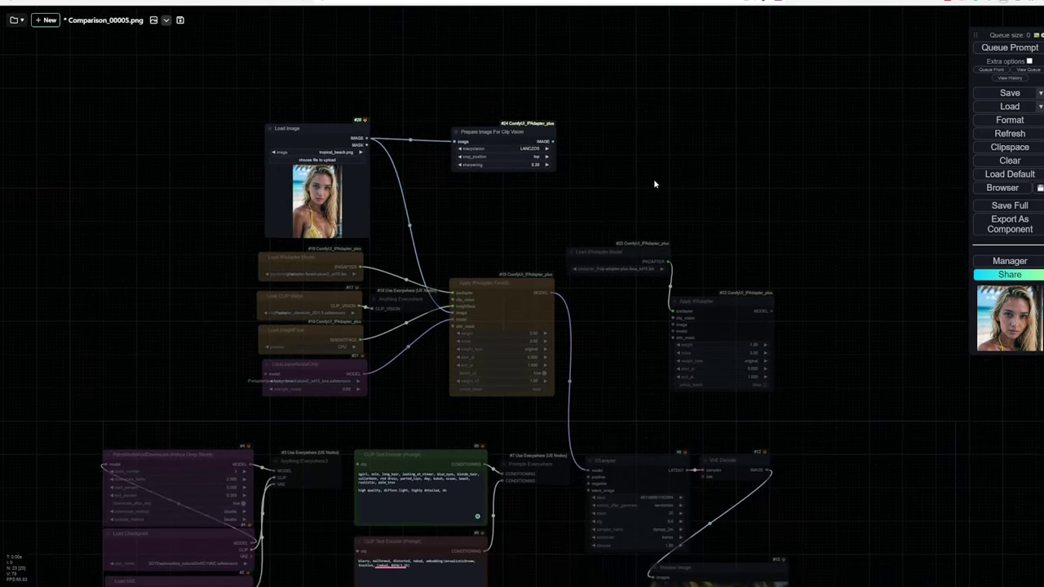
left_click_drag(554, 125, 674, 307)
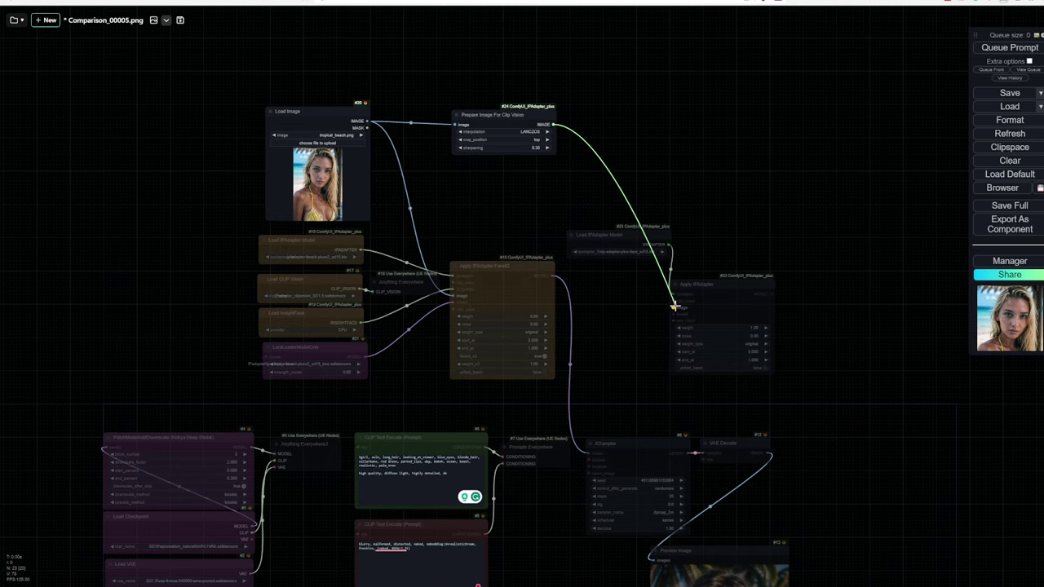
scroll(606, 280, "down", 2)
scroll(625, 294, "down", 2)
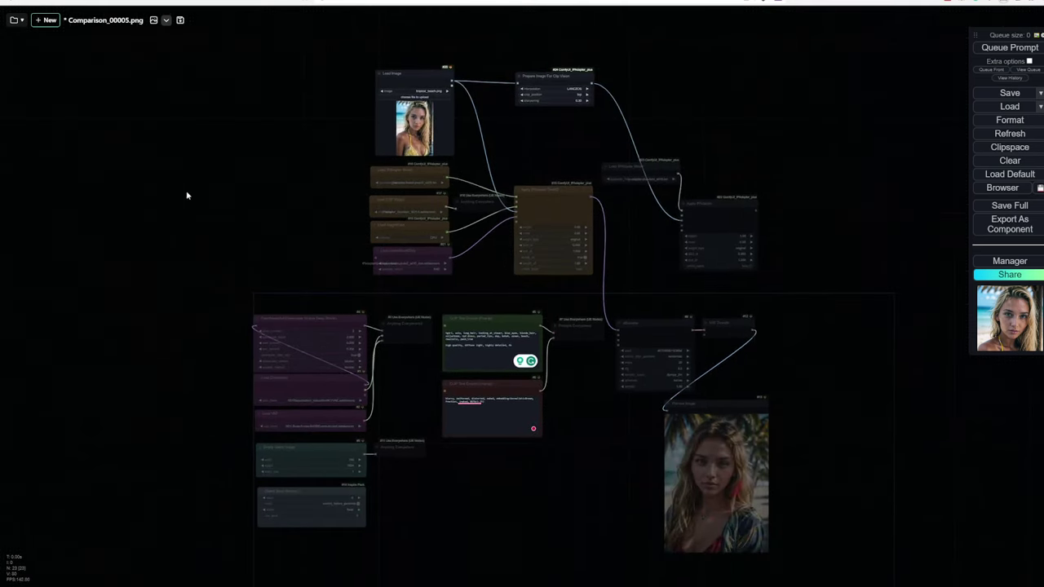
left_click_drag(188, 172, 823, 558)
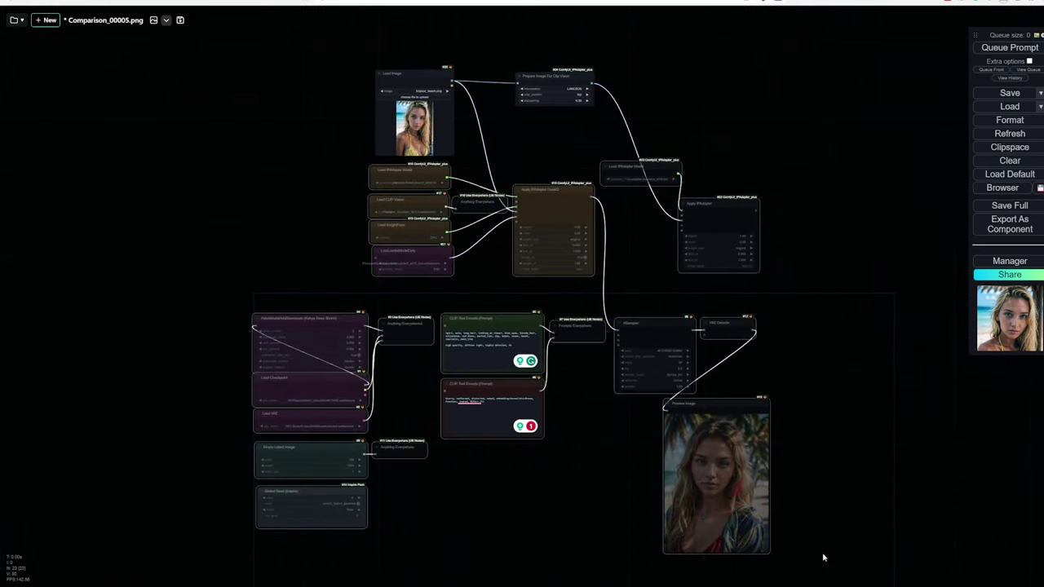
scroll(800, 278, "up", 4)
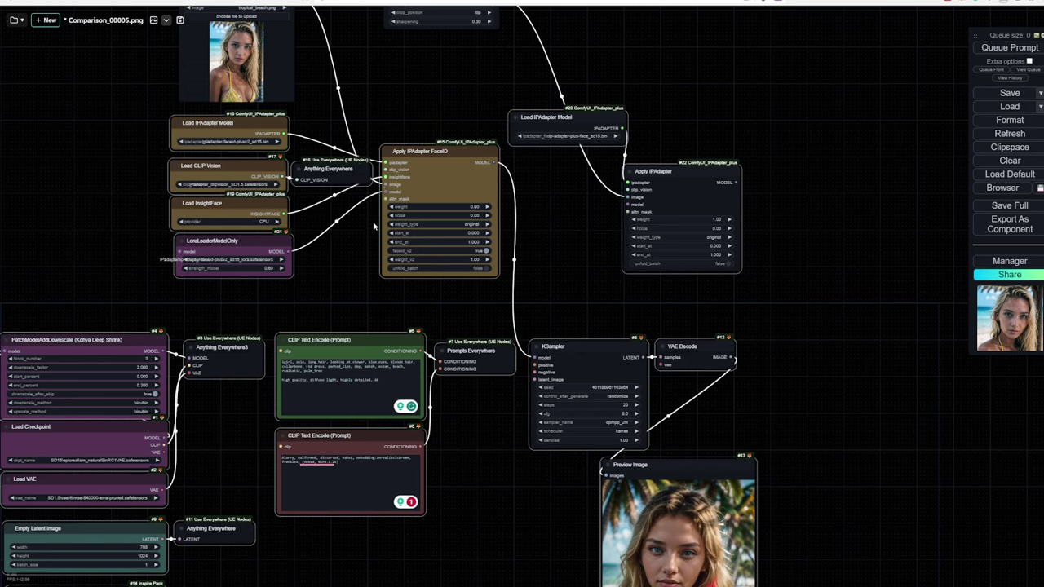
Route the FaceID MODEL through Apply IPAdapter into the KSampler's model input.
left_click_drag(495, 163, 494, 164)
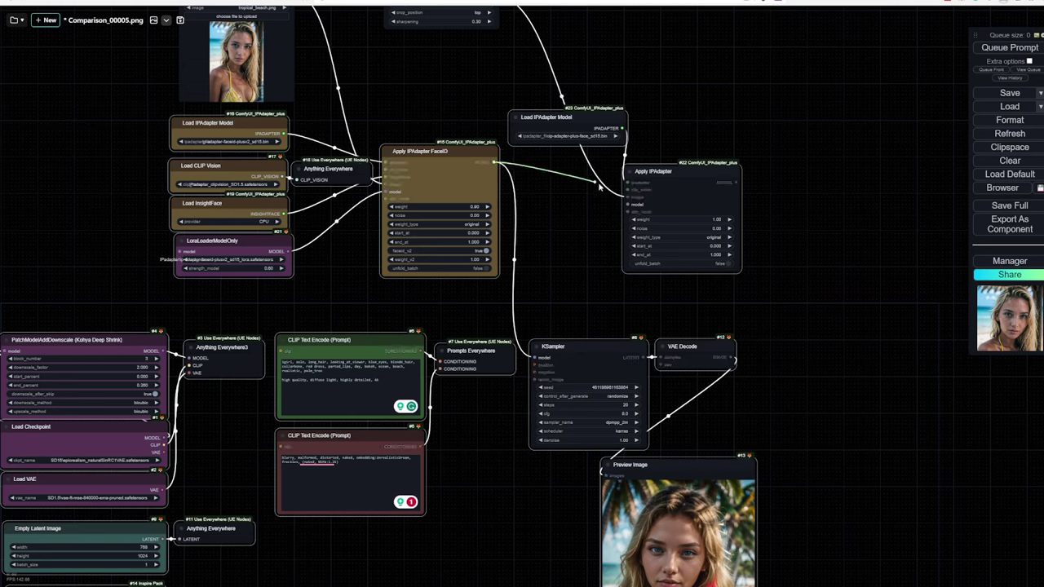
left_click_drag(495, 162, 628, 204)
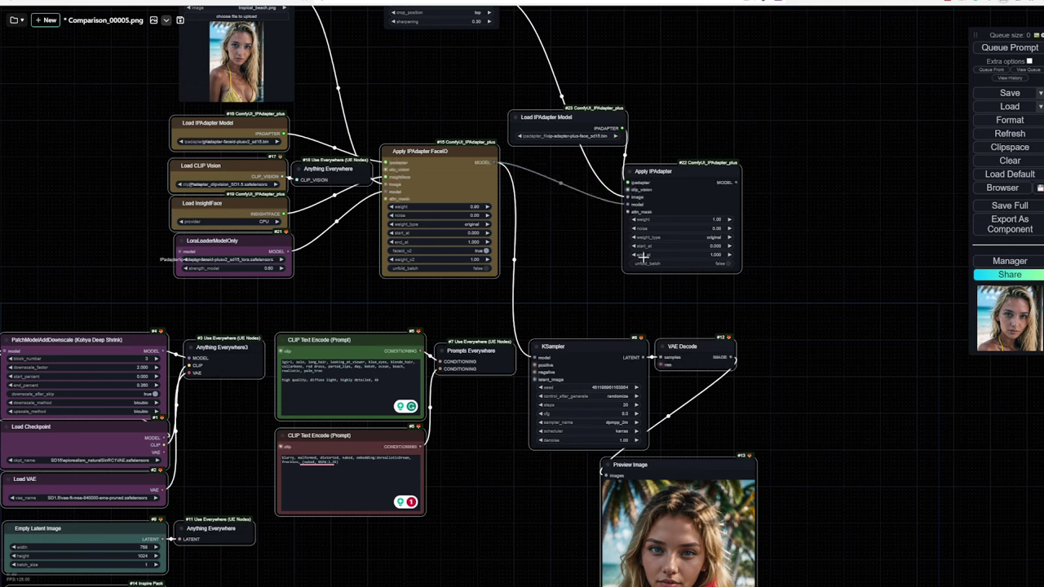
left_click_drag(734, 183, 535, 356)
scroll(571, 262, "down", 3)
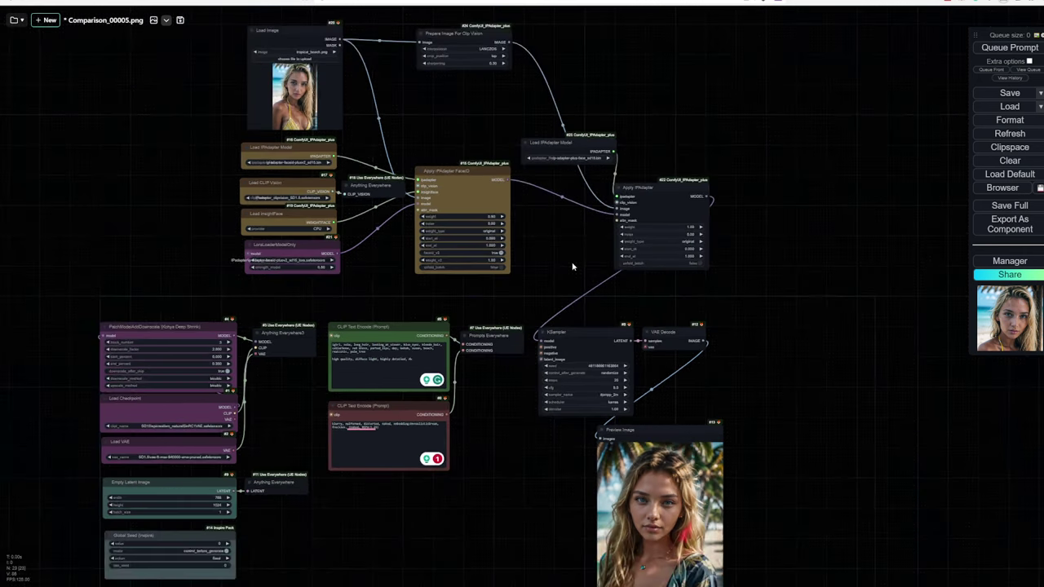
left_click_drag(573, 266, 528, 272)
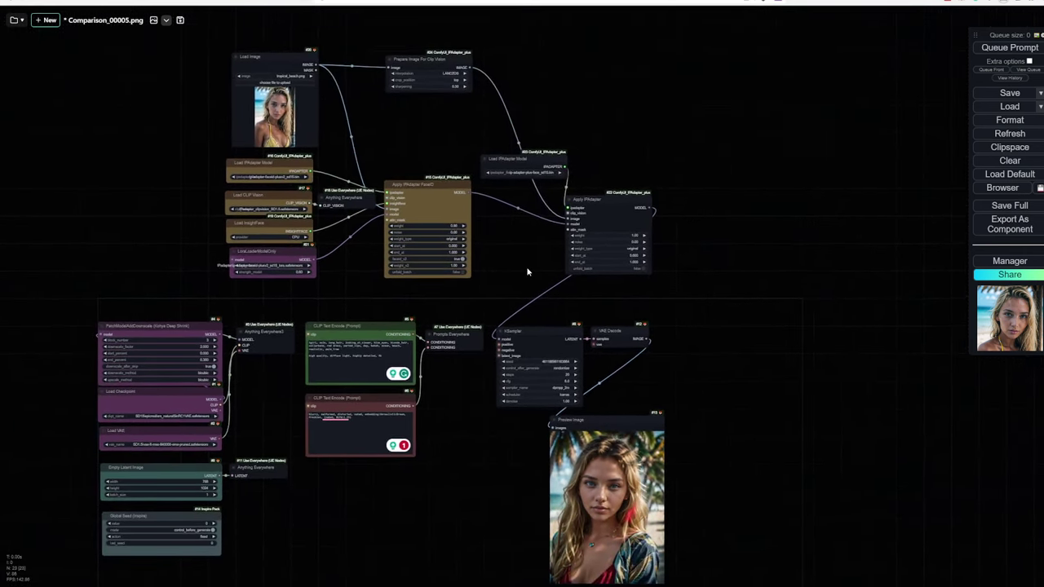
scroll(528, 272, "down", 1)
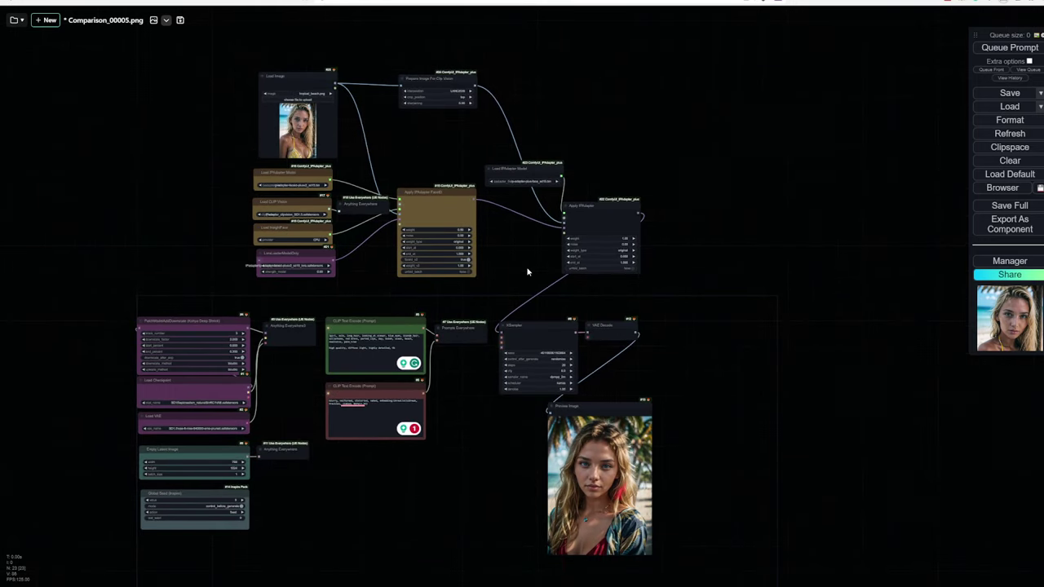
left_click_drag(576, 314, 576, 294)
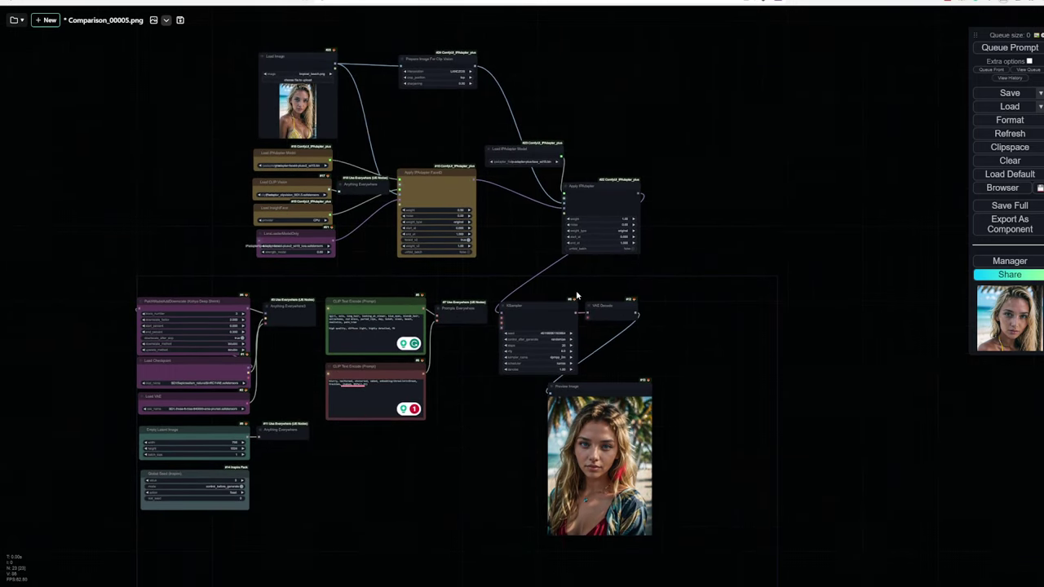
Duplicate the KSampler, VAE Decode and Preview Image chain and link its model input.
left_click_drag(507, 290, 674, 547, "ctrl")
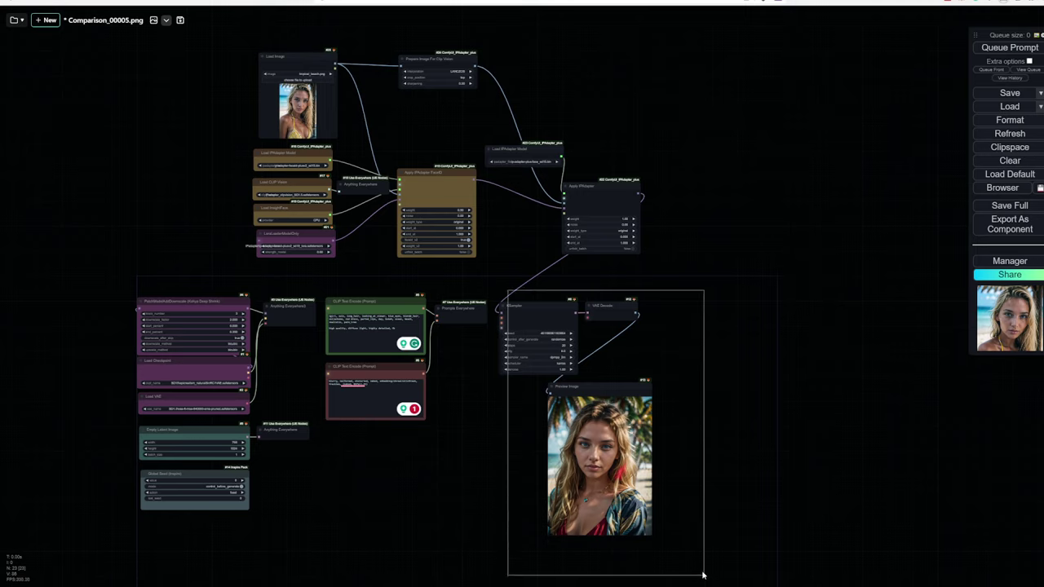
key("ctrl+v")
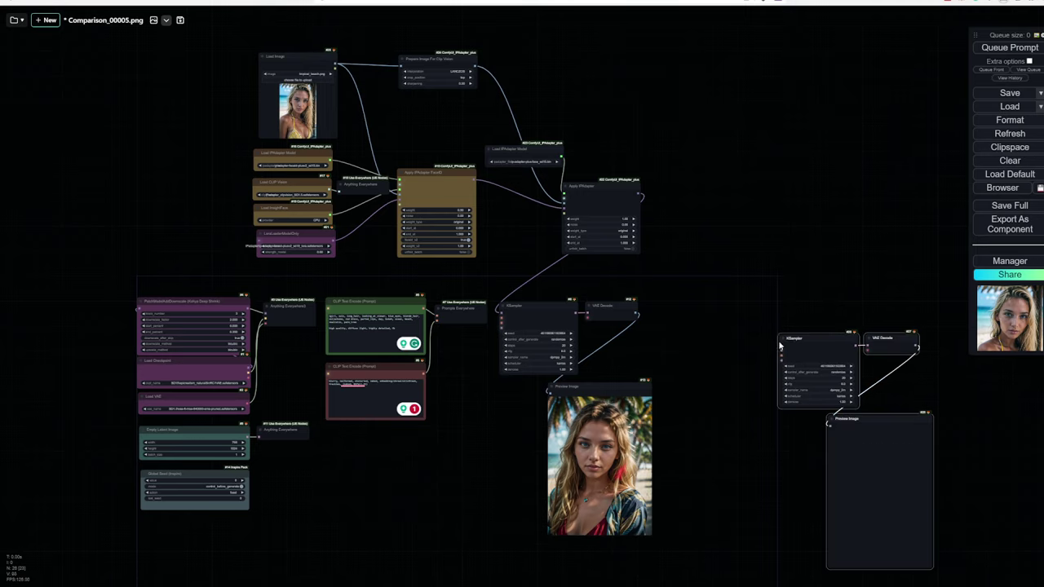
left_click_drag(807, 336, 712, 301)
scroll(493, 187, "up", 3)
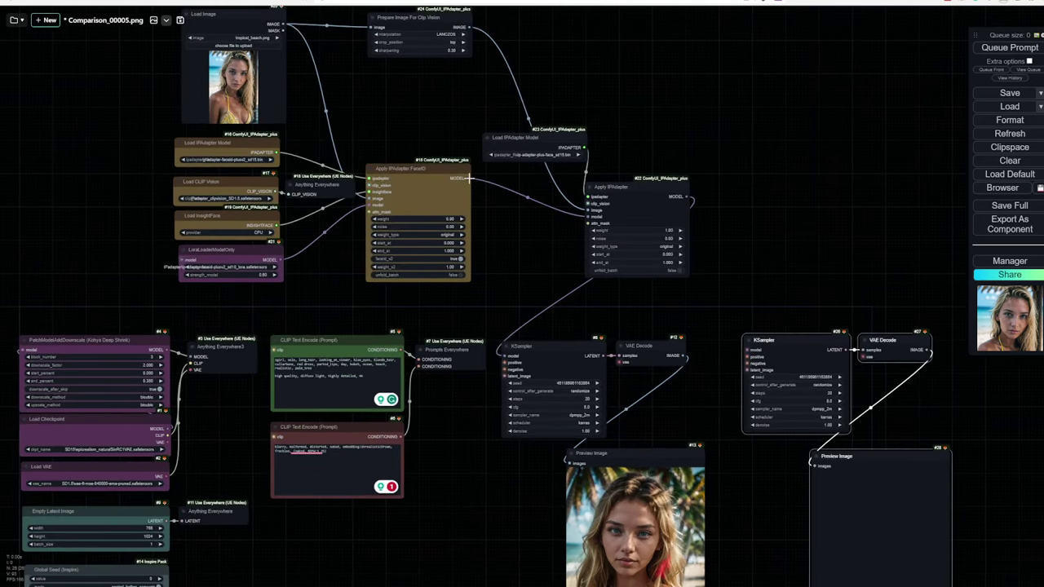
mouse_move(470, 178)
left_mouse_down()
mouse_move(742, 357)
mouse_move(748, 349)
left_mouse_up()
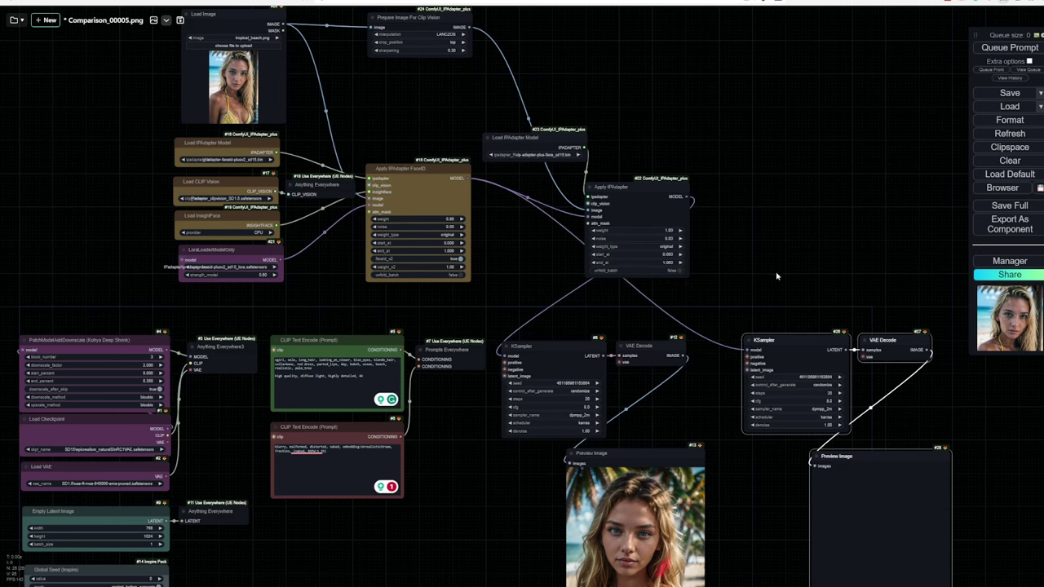
Queue both sampler chains and view the two generated portraits.
scroll(773, 270, "down", 1)
left_click_drag(773, 270, 757, 206)
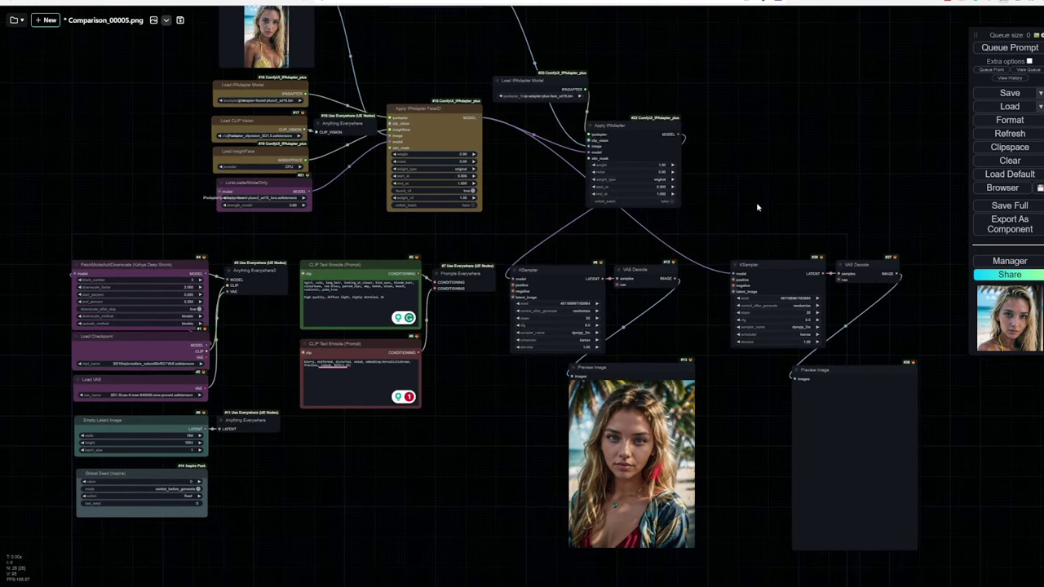
left_click(1004, 49)
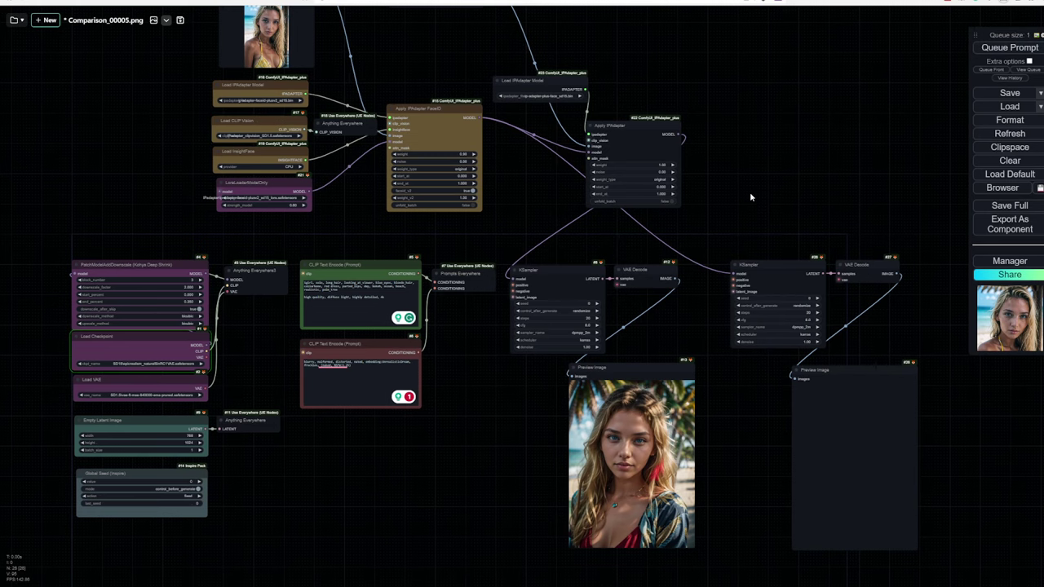
left_click_drag(751, 190, 765, 203)
scroll(765, 202, "down", 1)
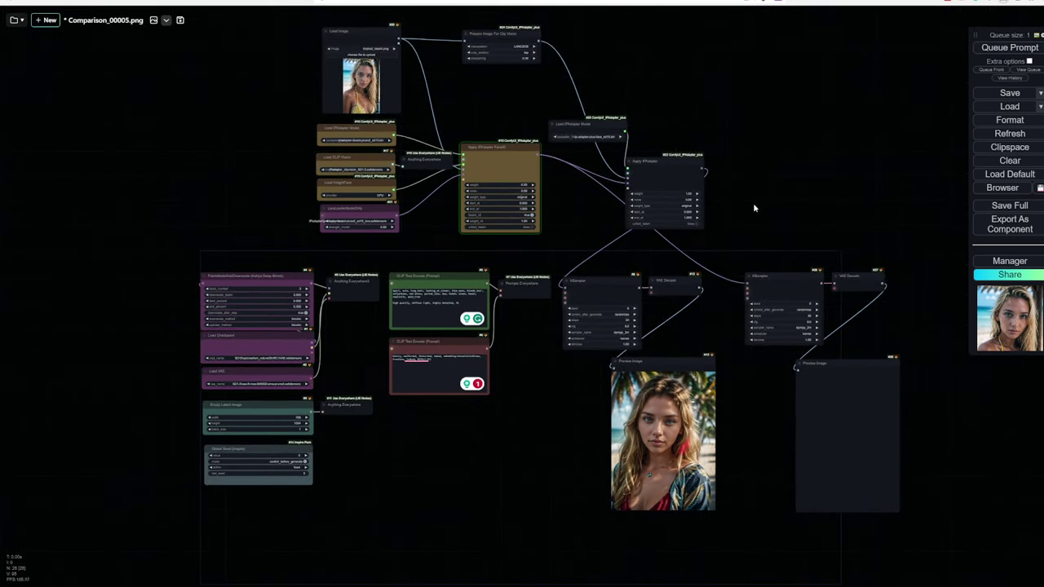
scroll(734, 202, "up", 5)
left_click_drag(696, 203, 663, 106)
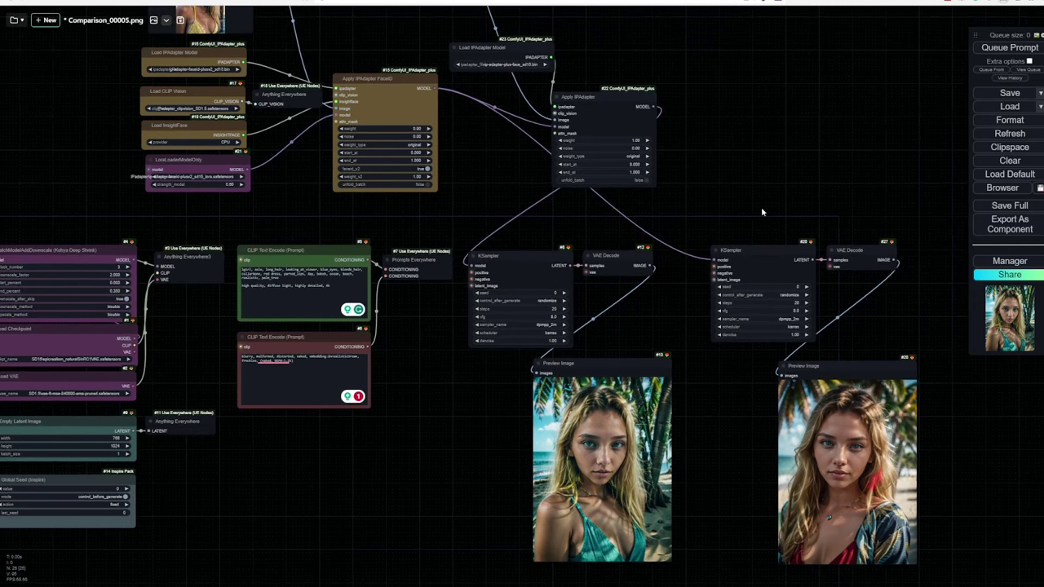
Delete the copied sampler chain and rerun the workflow.
left_click_drag(762, 211, 662, 250)
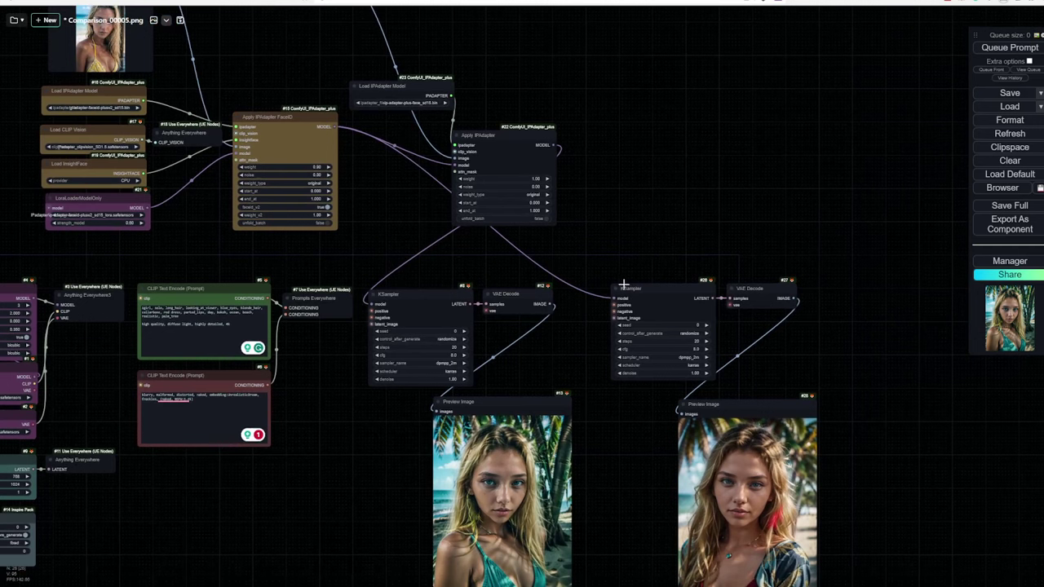
left_click_drag(608, 273, 816, 547)
key("Delete")
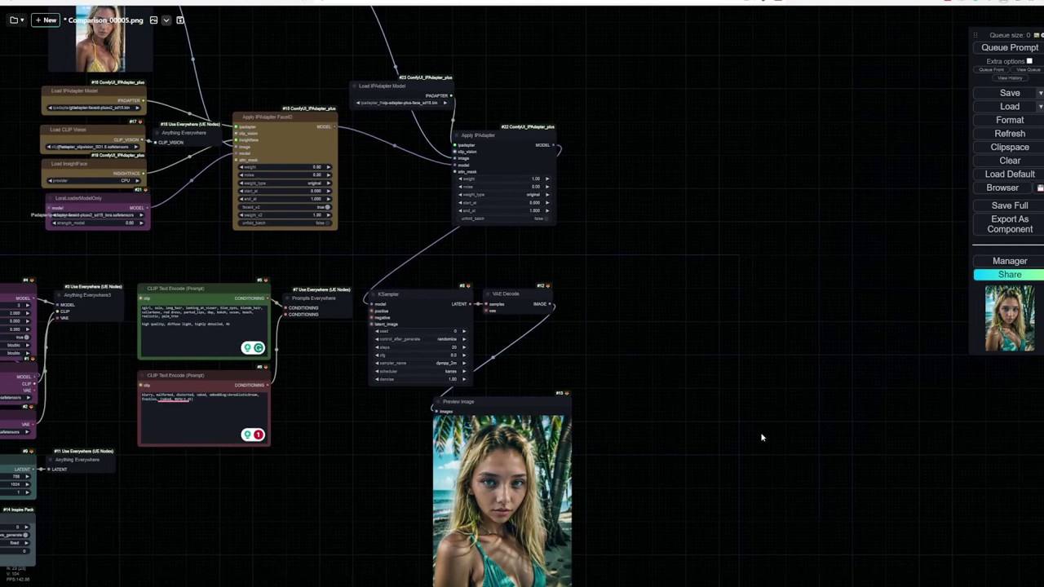
mouse_move(619, 372)
left_mouse_down()
mouse_move(634, 333)
mouse_move(667, 320)
mouse_move(846, 349)
left_mouse_up()
left_click(1000, 49)
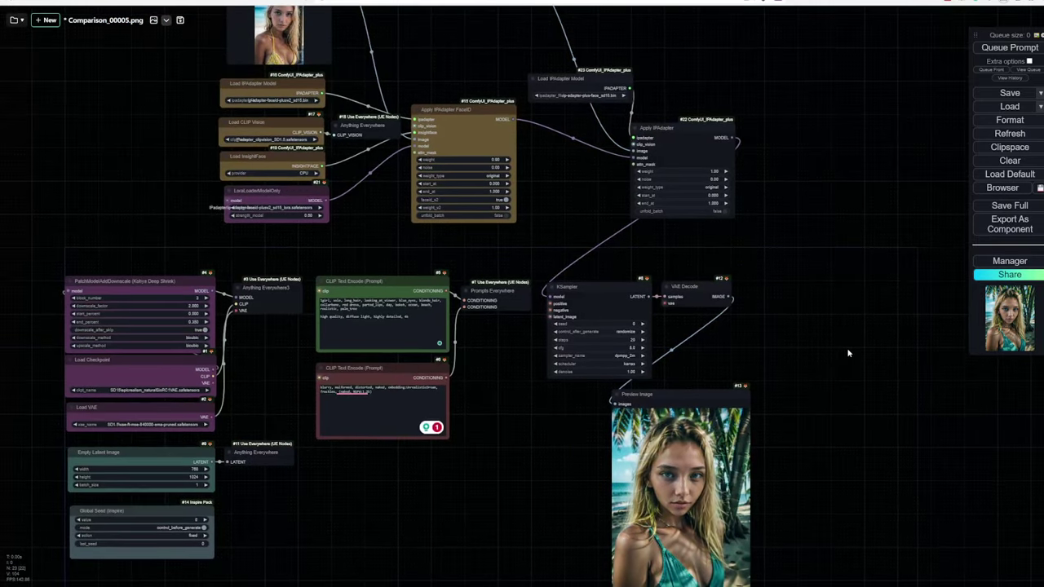
scroll(834, 300, "down", 2)
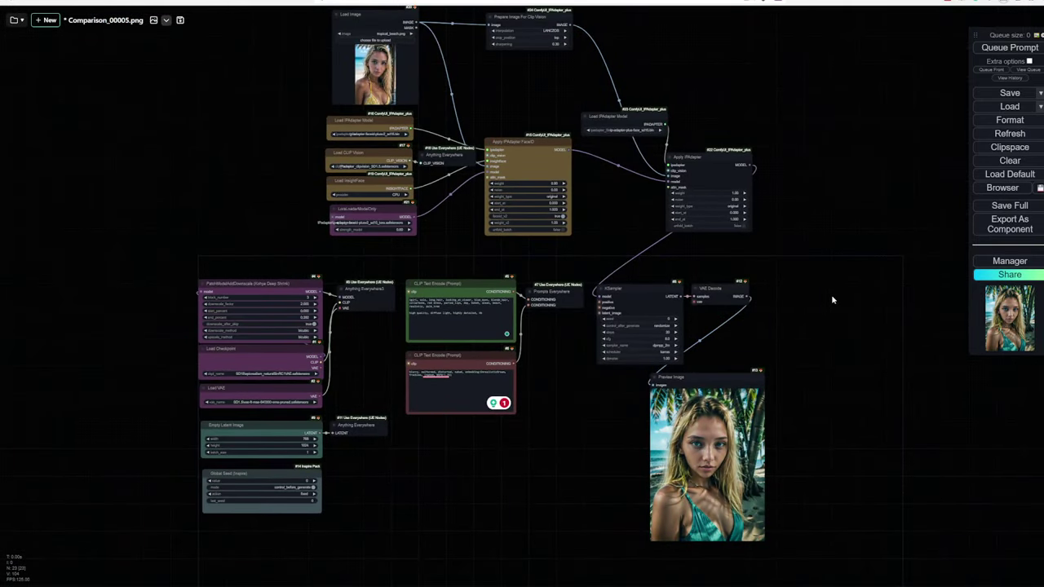
scroll(831, 294, "up", 1)
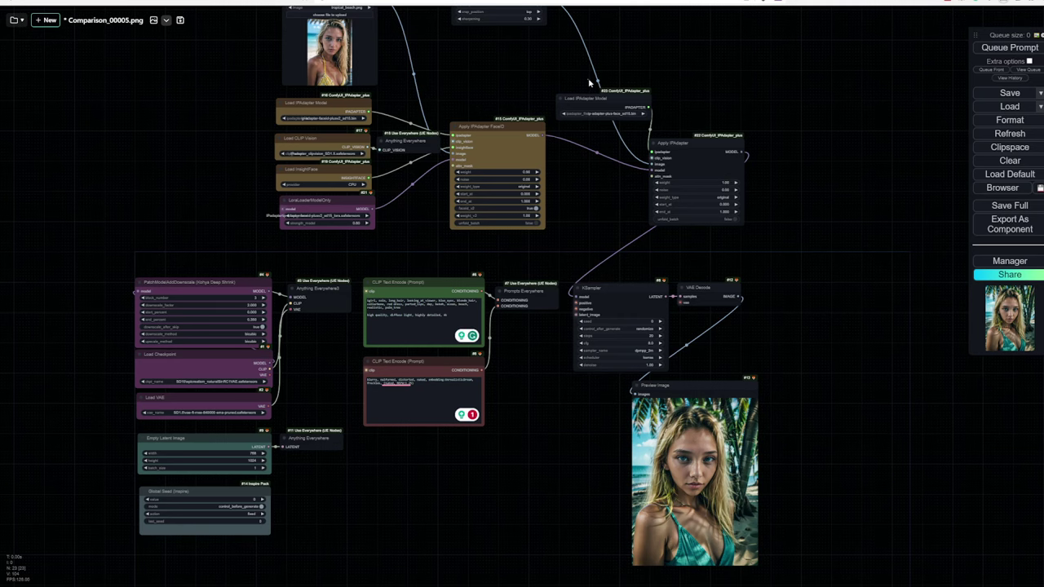
Bypass the plus-face IPAdapter loader and apply nodes with Ctrl+B and generate without them.
left_click_drag(593, 84, 728, 219)
key("ctrl+m")
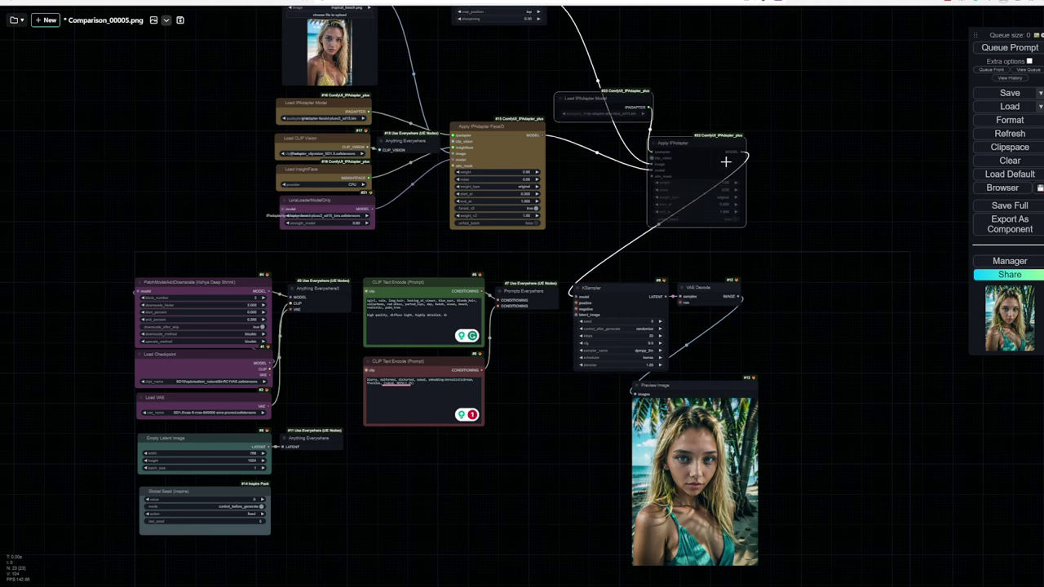
left_click_drag(784, 122, 798, 249)
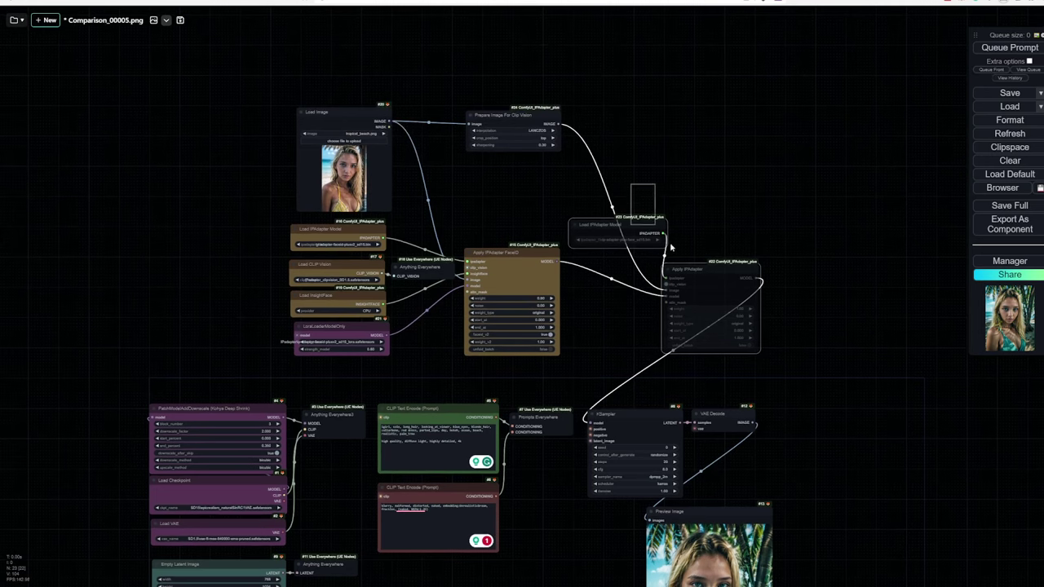
key("ctrl+m")
key("ctrl+b")
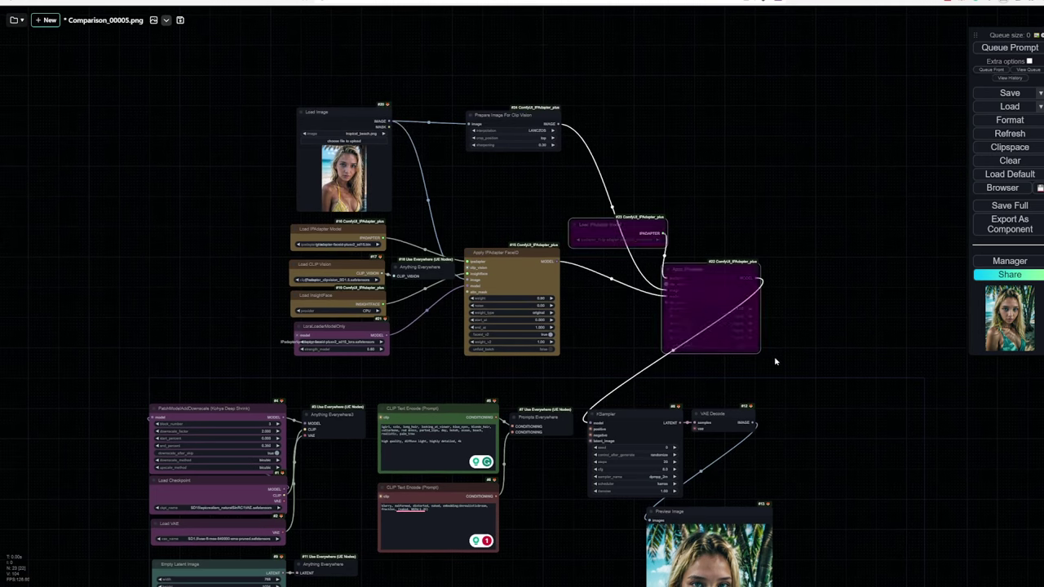
left_click(1017, 49)
left_click_drag(861, 336, 822, 139)
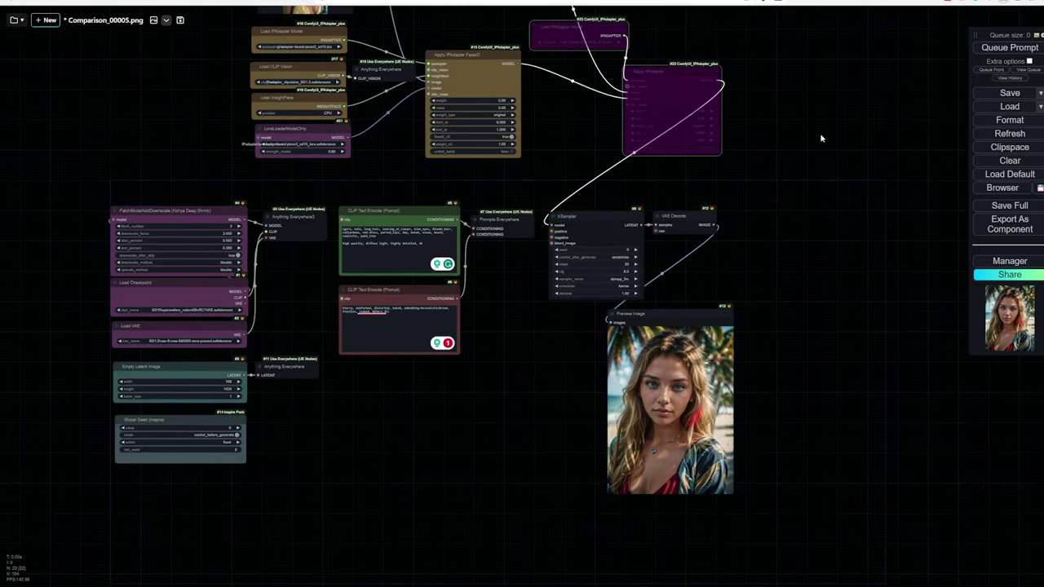
left_click_drag(822, 138, 776, 306)
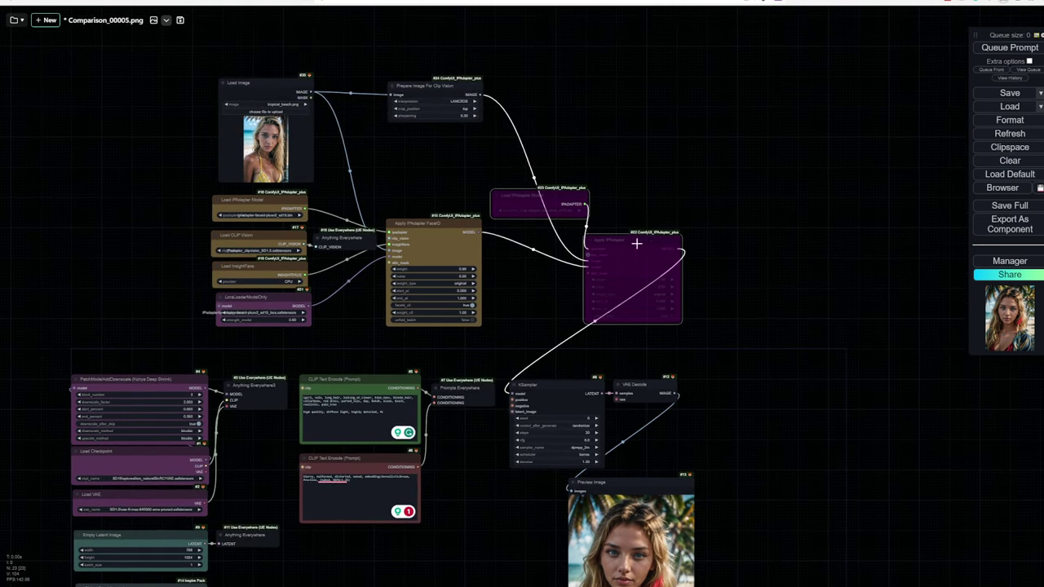
Un-bypass the plus-face IPAdapter, set its weight to 0.50, and generate.
key("ctrl+b")
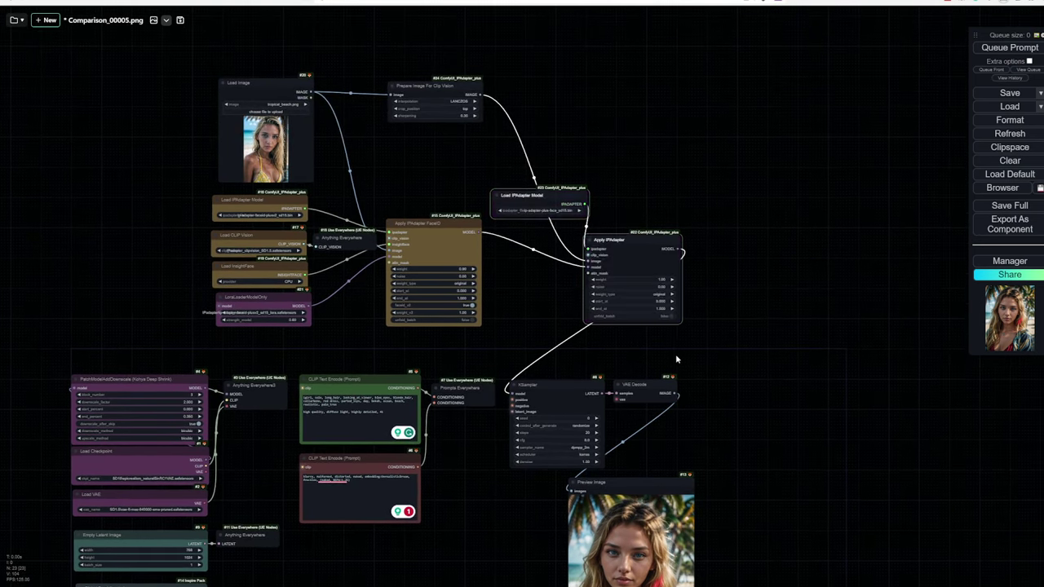
left_click(664, 278)
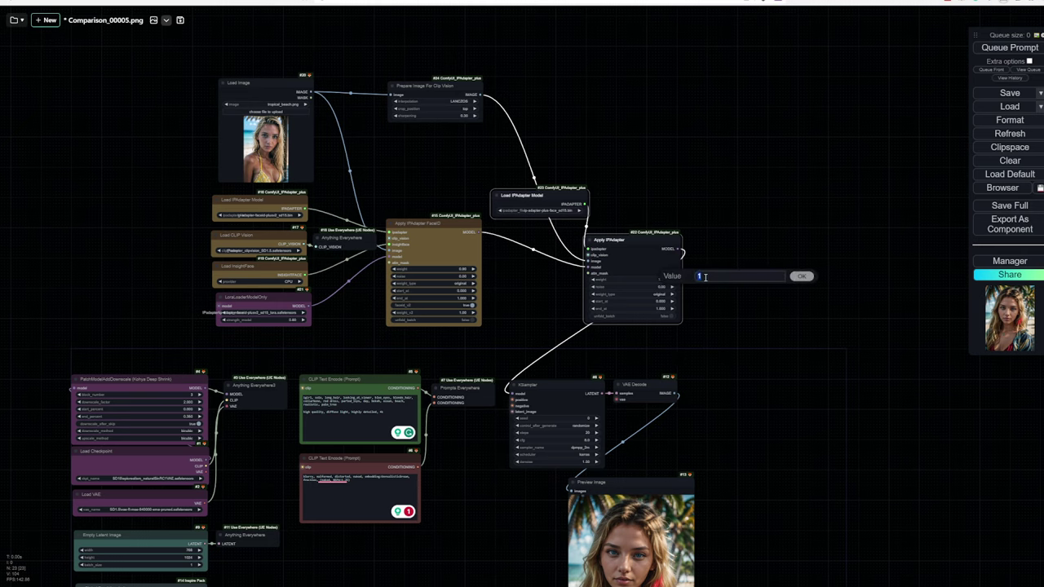
key("Return")
left_click(991, 47)
left_click_drag(805, 331, 806, 207)
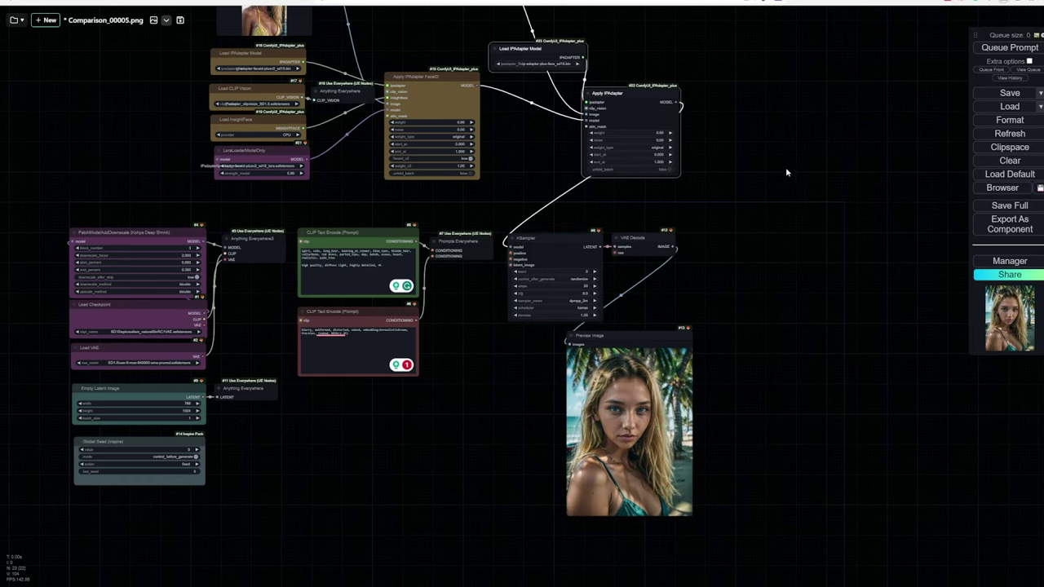
Set the Apply IPAdapter end_at to 0.70.
left_click_drag(786, 167, 775, 188)
left_click(649, 182)
type(".7")
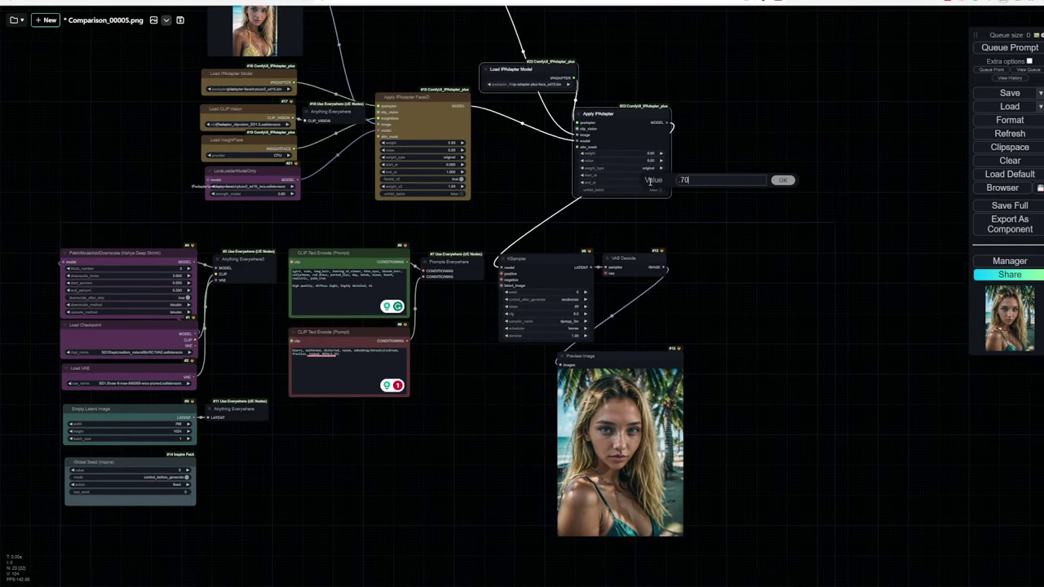
key("Return")
Place the reference photo beside the generated preview and queue a new portrait.
left_click_drag(589, 154, 597, 225)
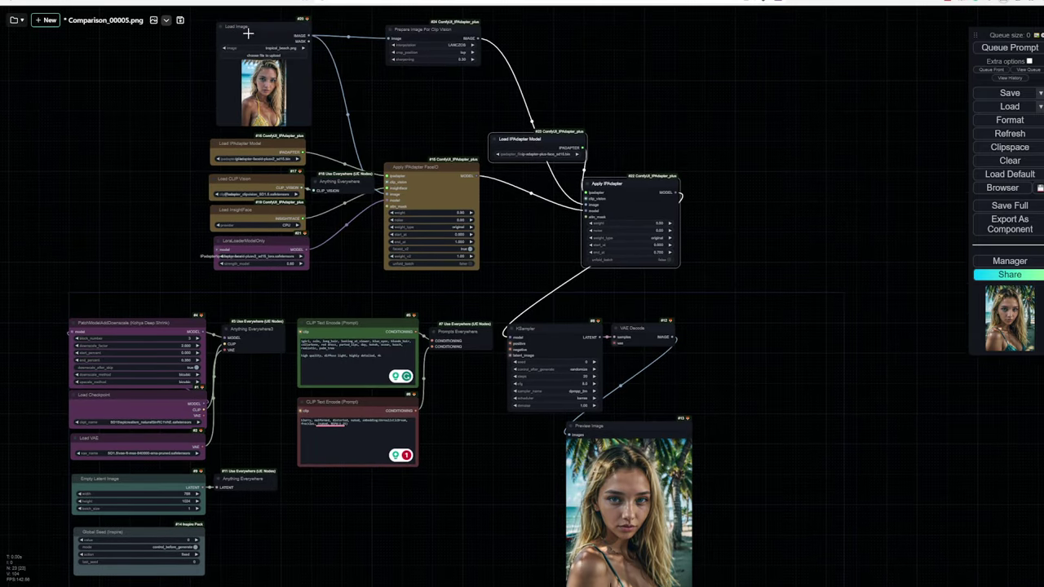
left_click_drag(250, 31, 480, 437)
mouse_move(545, 563)
left_mouse_down()
mouse_move(546, 342)
mouse_move(559, 387)
left_mouse_up()
left_click_drag(534, 221, 539, 215)
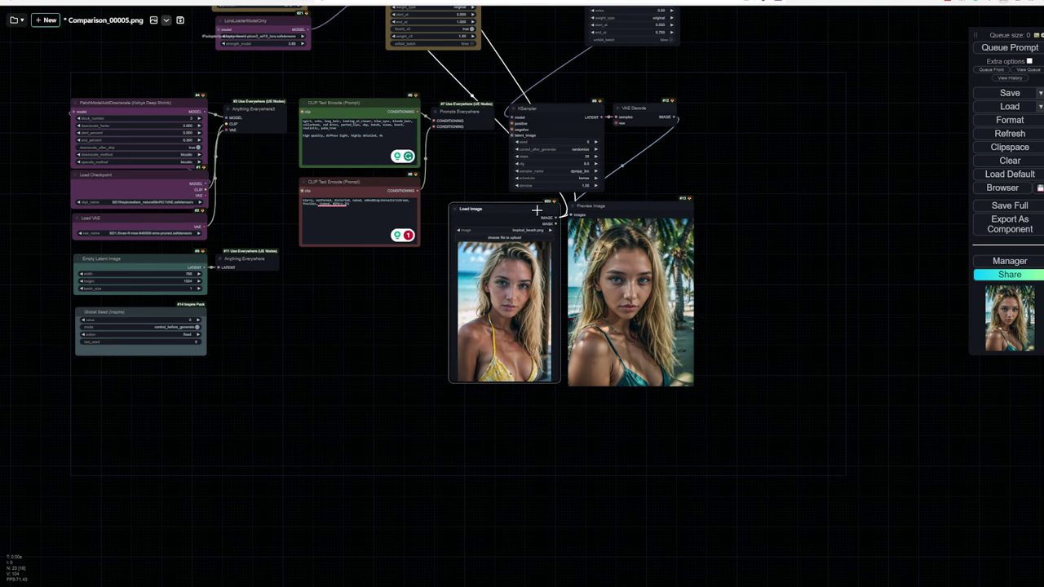
left_click(1008, 47)
Centre the images and move the Prepare Image For Clip Vision node lower.
left_click_drag(756, 200, 698, 323)
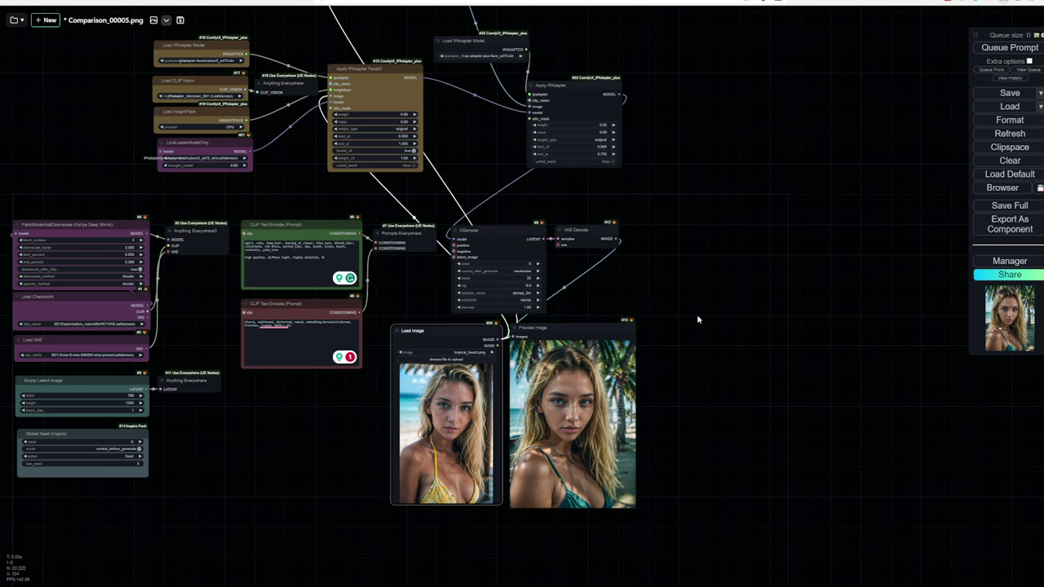
scroll(689, 315, "up", 1)
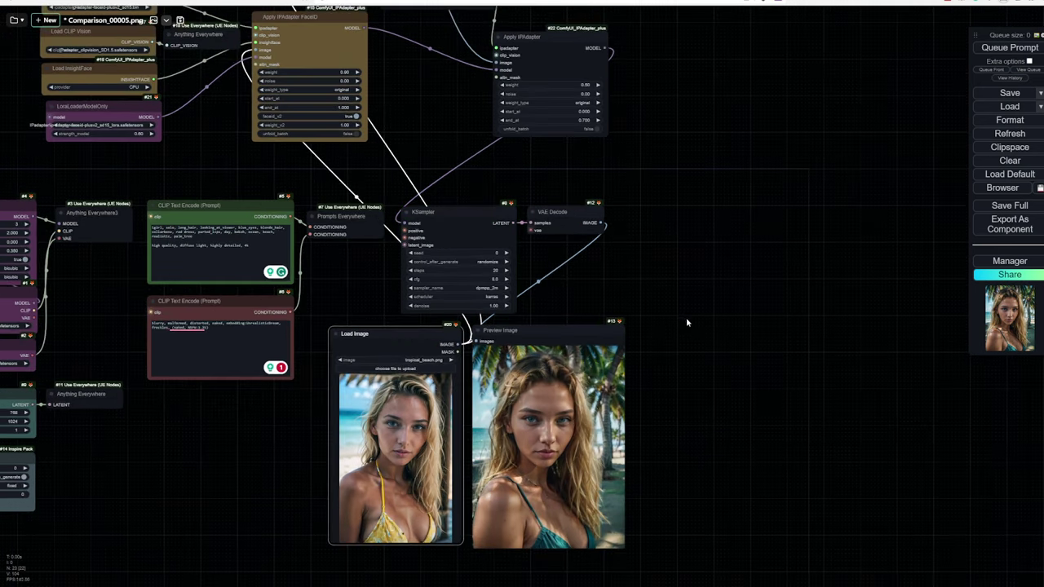
scroll(689, 319, "up", 1)
scroll(741, 306, "up", 1)
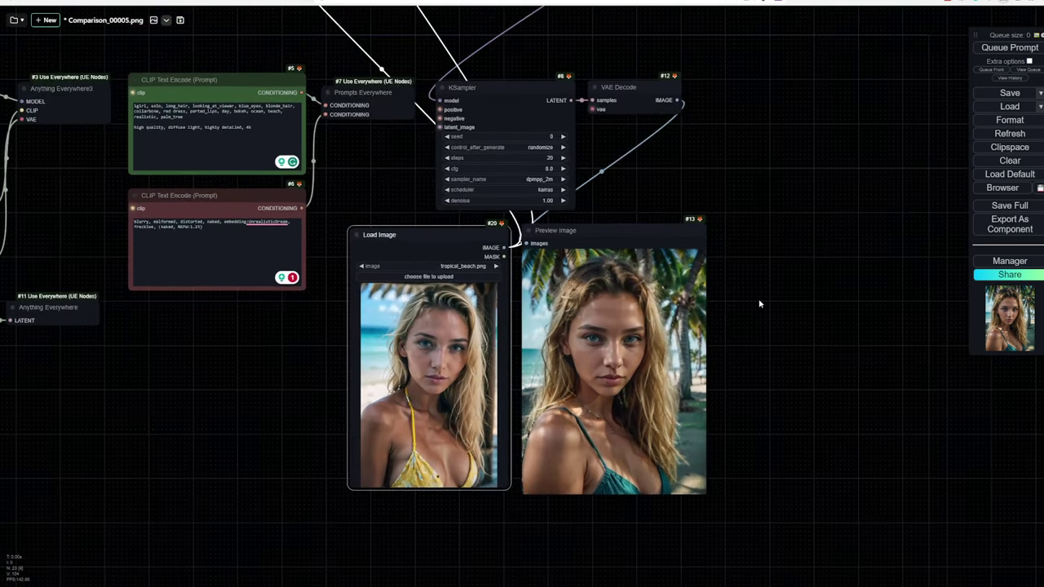
scroll(765, 245, "down", 2)
scroll(744, 215, "down", 2)
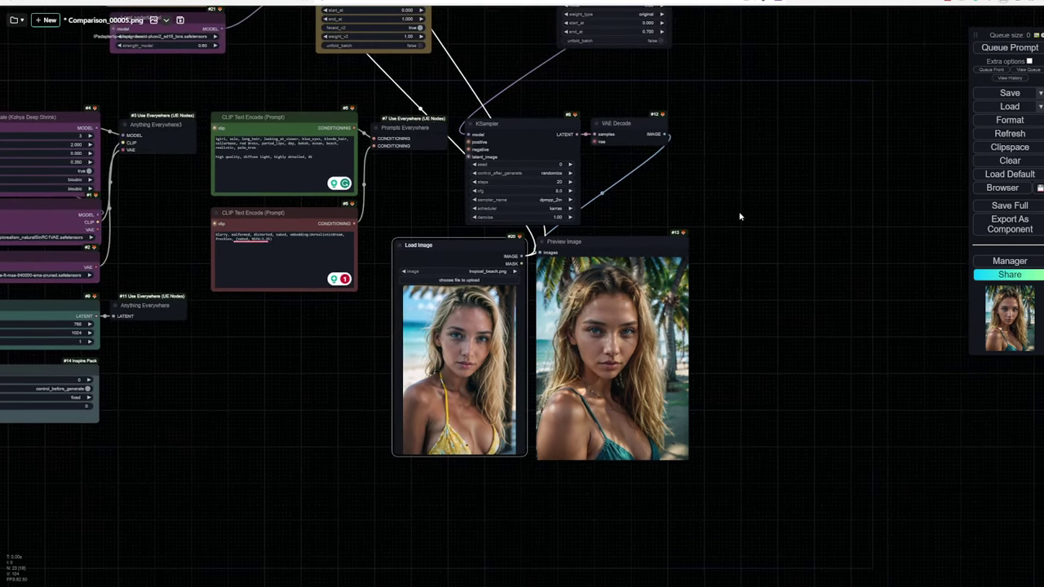
left_click_drag(740, 216, 588, 204)
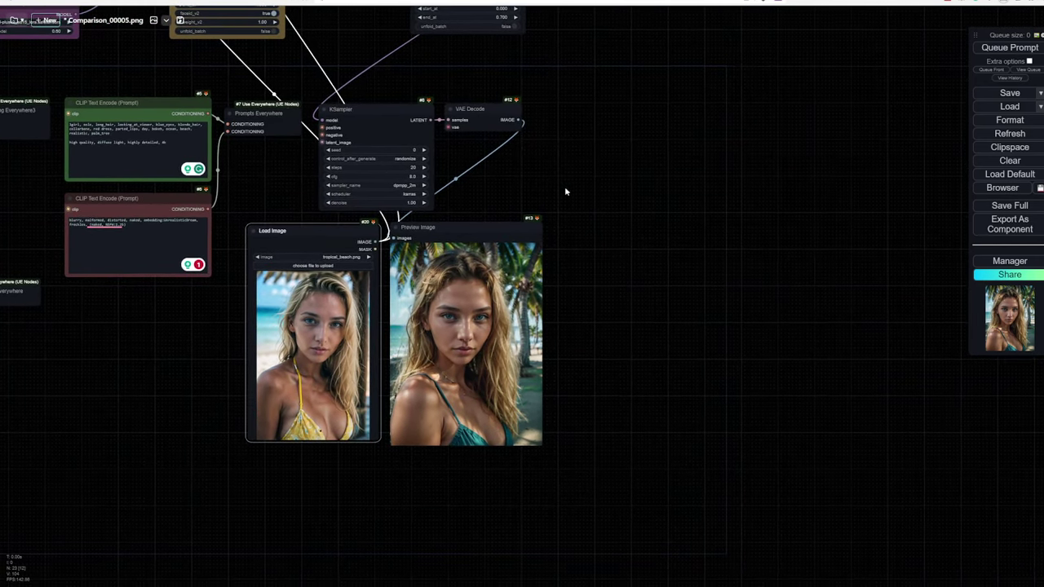
scroll(624, 153, "down", 3)
left_click_drag(624, 154, 765, 292)
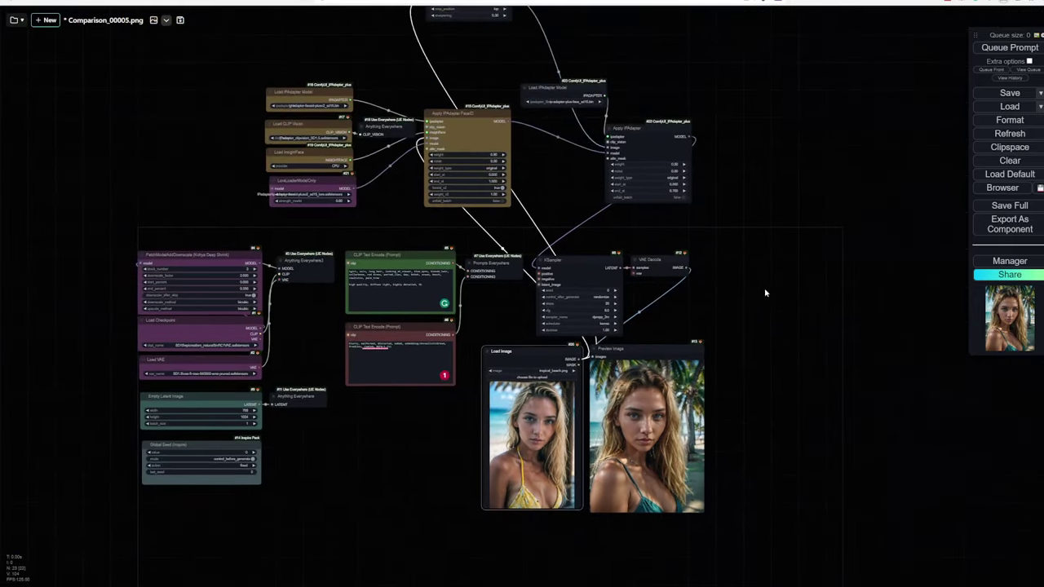
left_click_drag(723, 88, 735, 165)
left_click_drag(481, 77, 486, 132)
left_click_drag(816, 238, 797, 206)
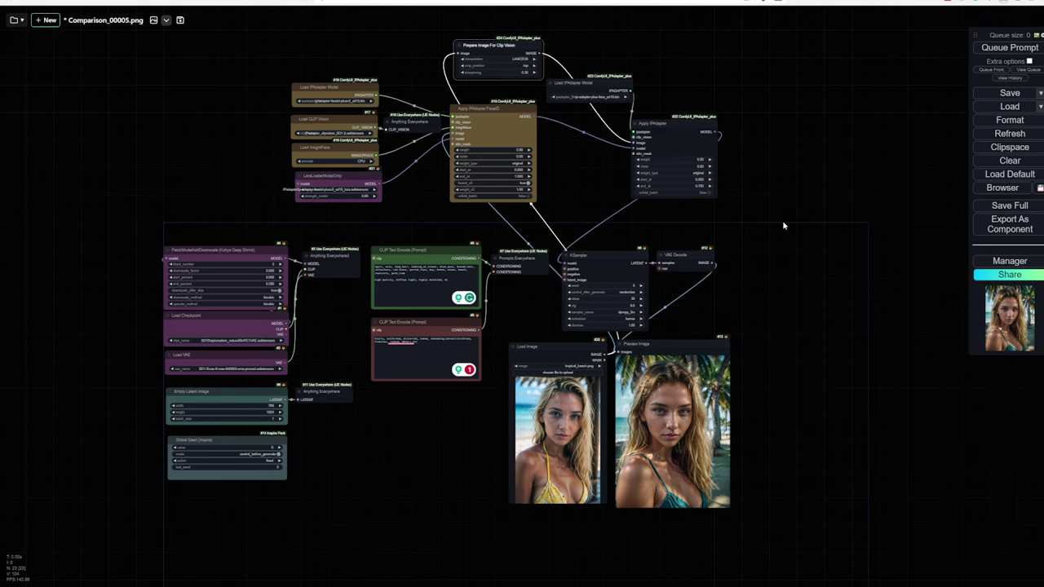
Pan and zoom to compare the new portrait with the reference photo.
scroll(746, 355, "up", 3)
left_click_drag(745, 355, 837, 294)
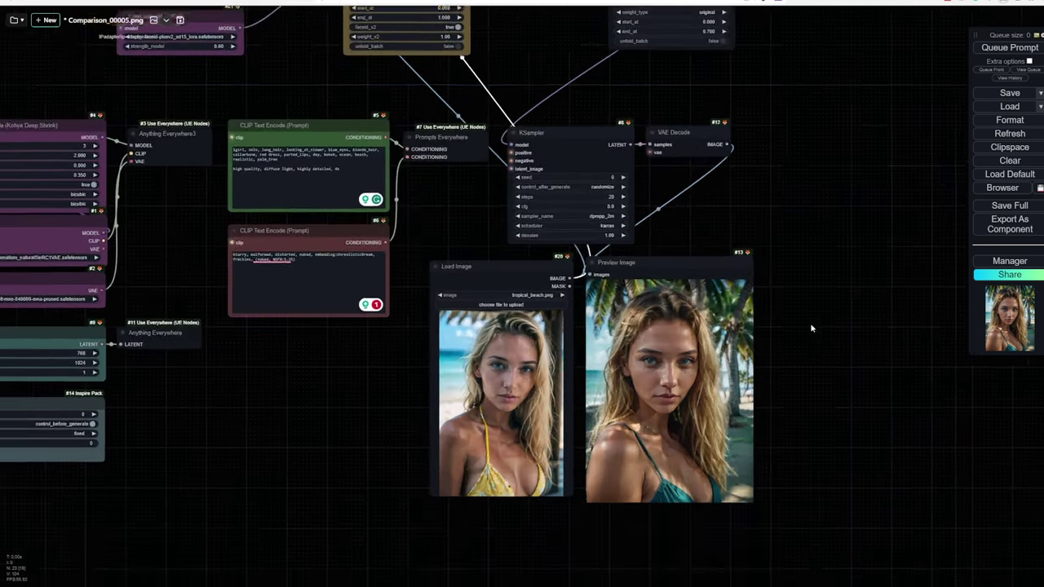
scroll(512, 358, "up", 3)
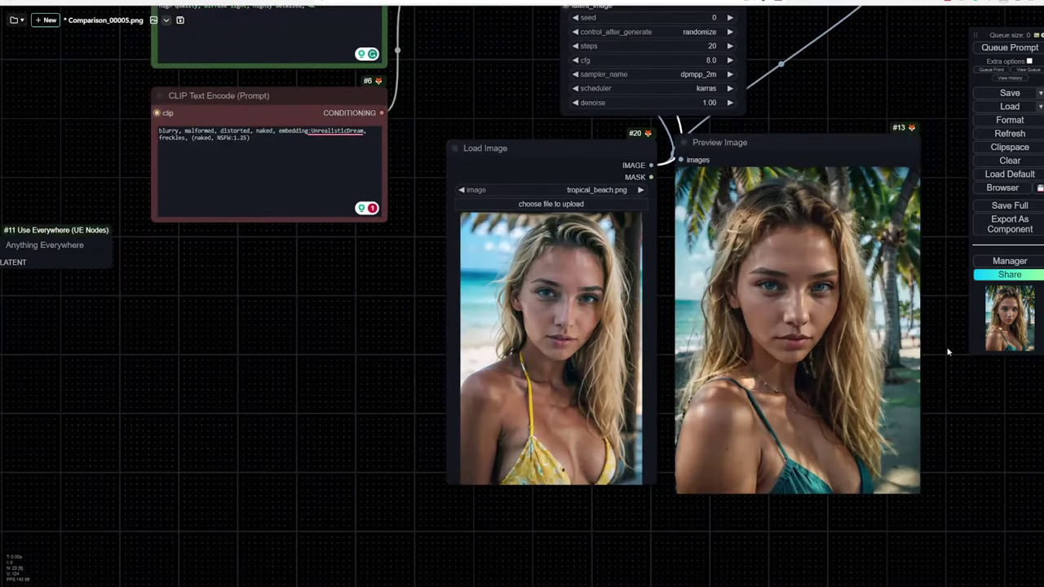
scroll(948, 353, "down", 3)
left_click_drag(868, 158, 761, 177)
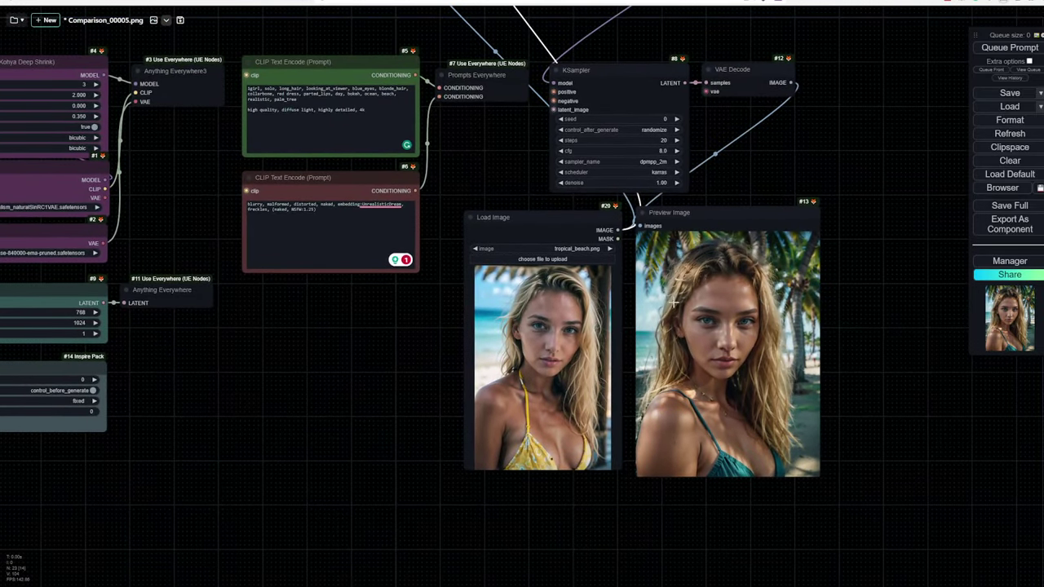
scroll(867, 213, "down", 1)
scroll(867, 213, "down", 2)
scroll(918, 288, "down", 2)
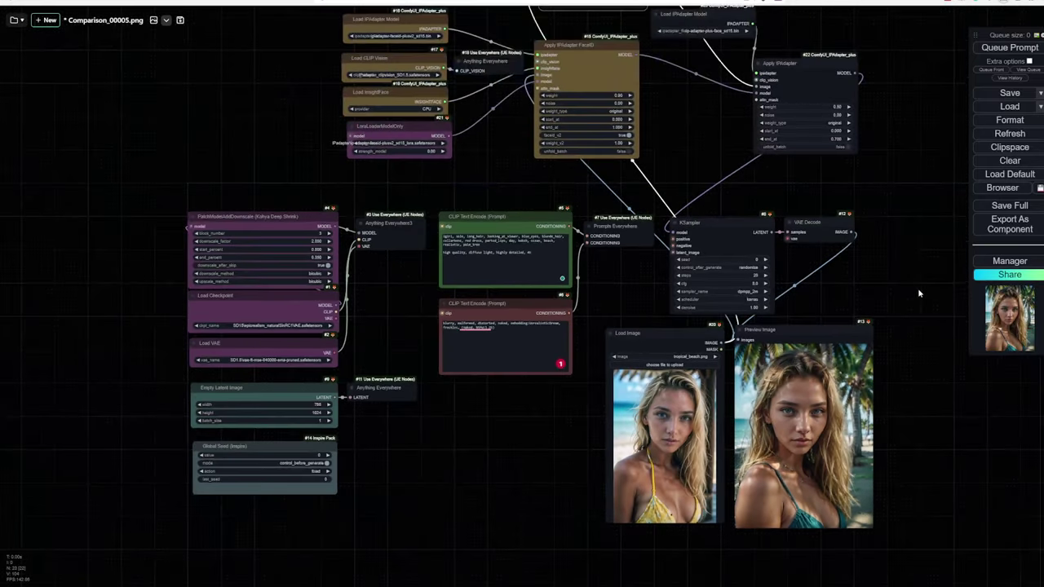
scroll(918, 288, "down", 1)
scroll(915, 309, "down", 1)
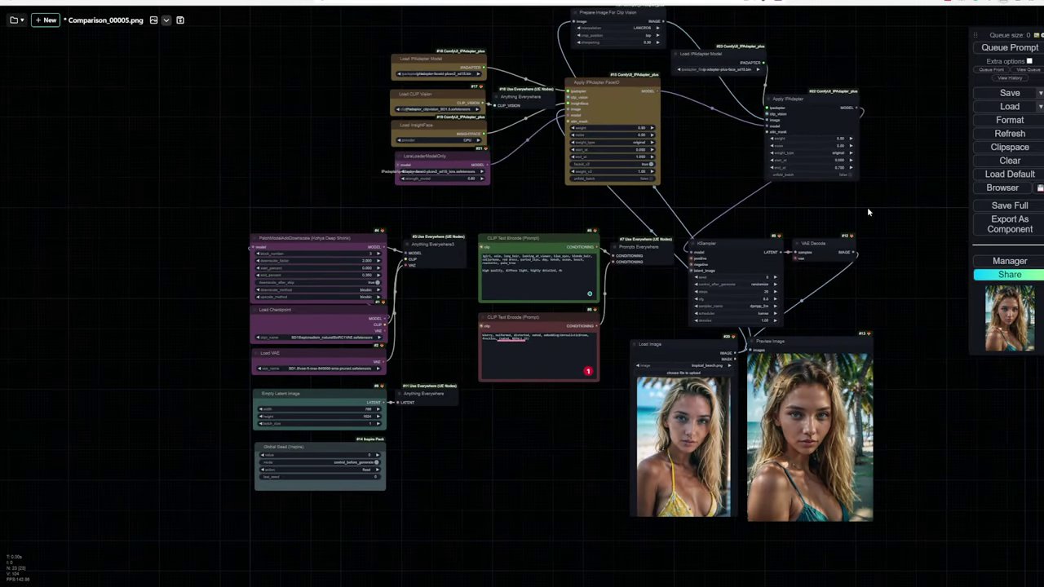
scroll(881, 310, "up", 3)
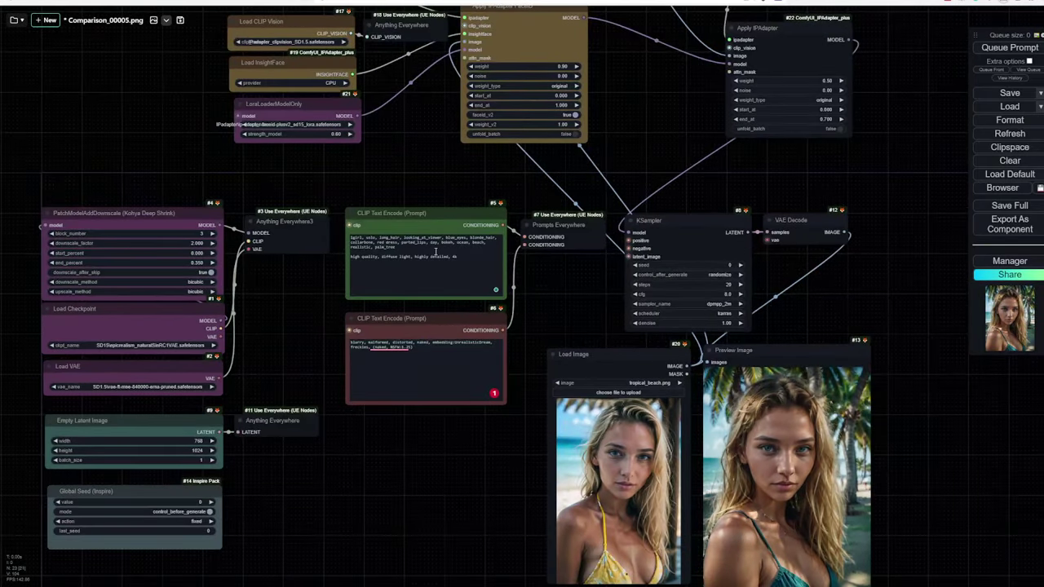
left_click(436, 253)
scroll(863, 291, "down", 1)
scroll(863, 289, "down", 2)
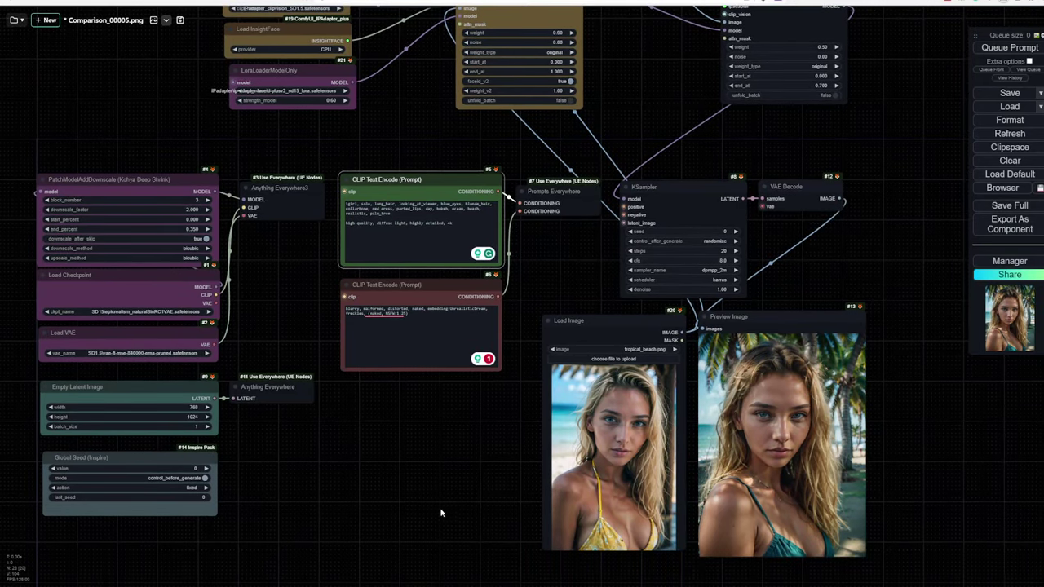